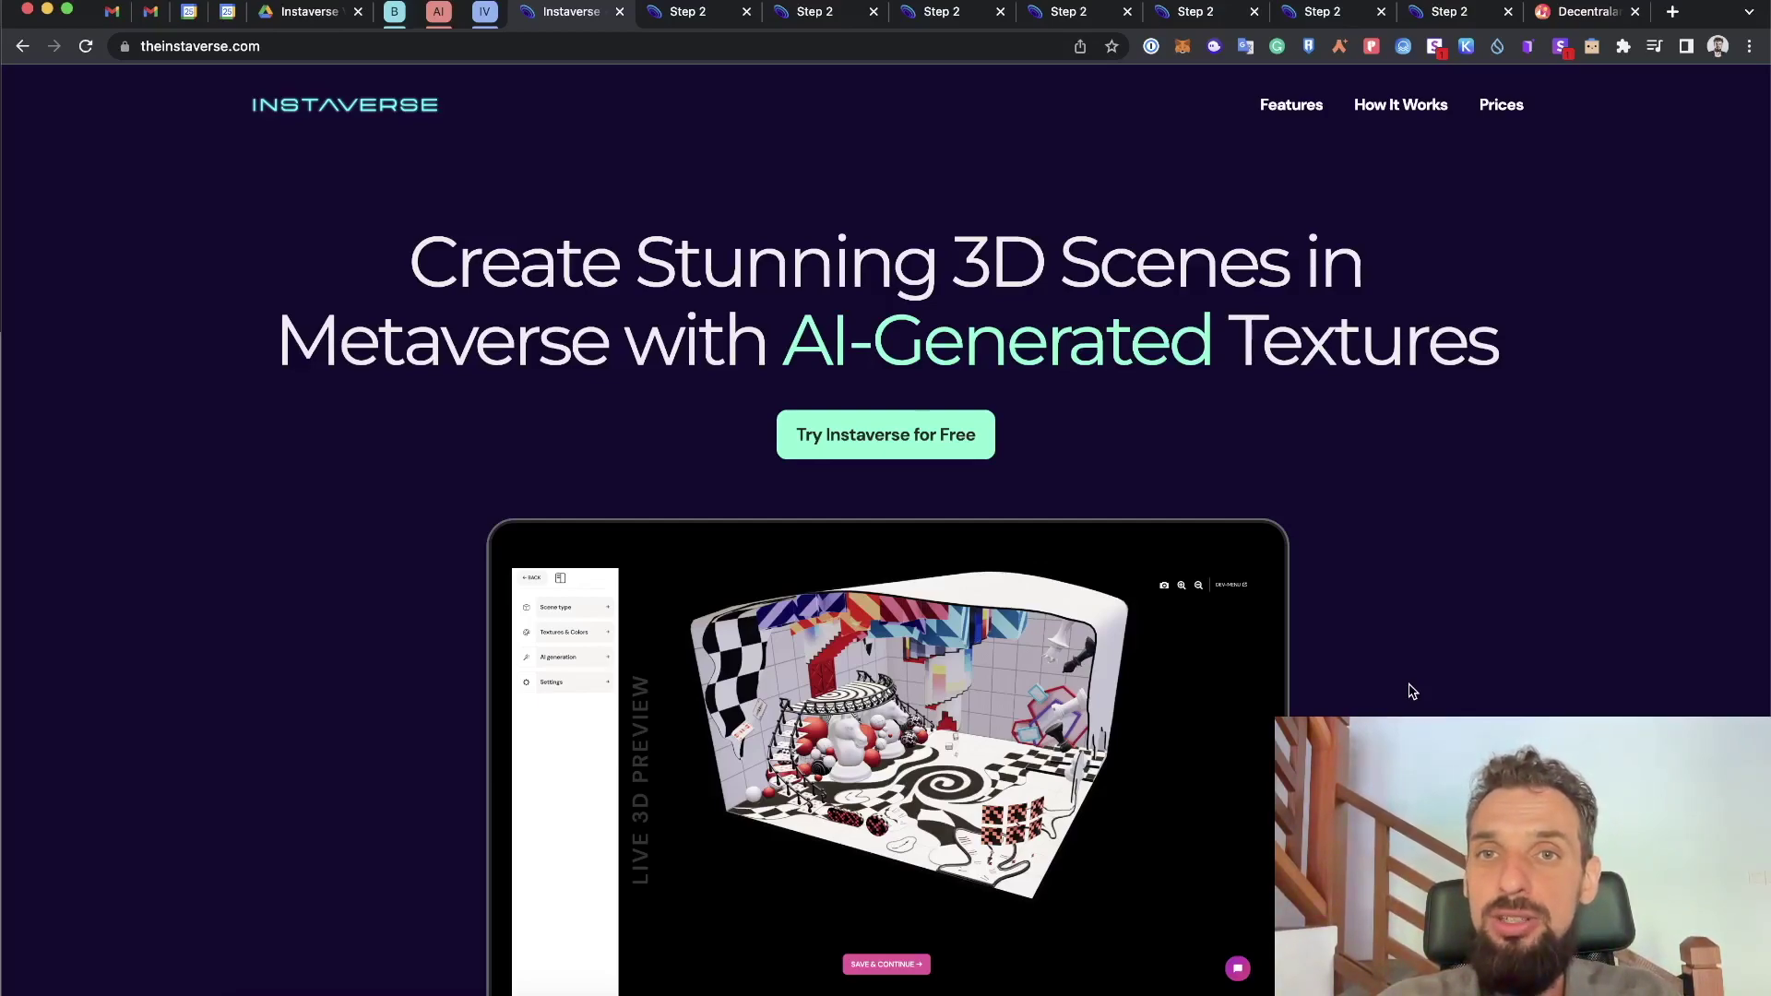
- Read through the features and How it Works sections of the Instaverse home page and switch to the villa scene editor
scroll(1411, 691, "down", 9)
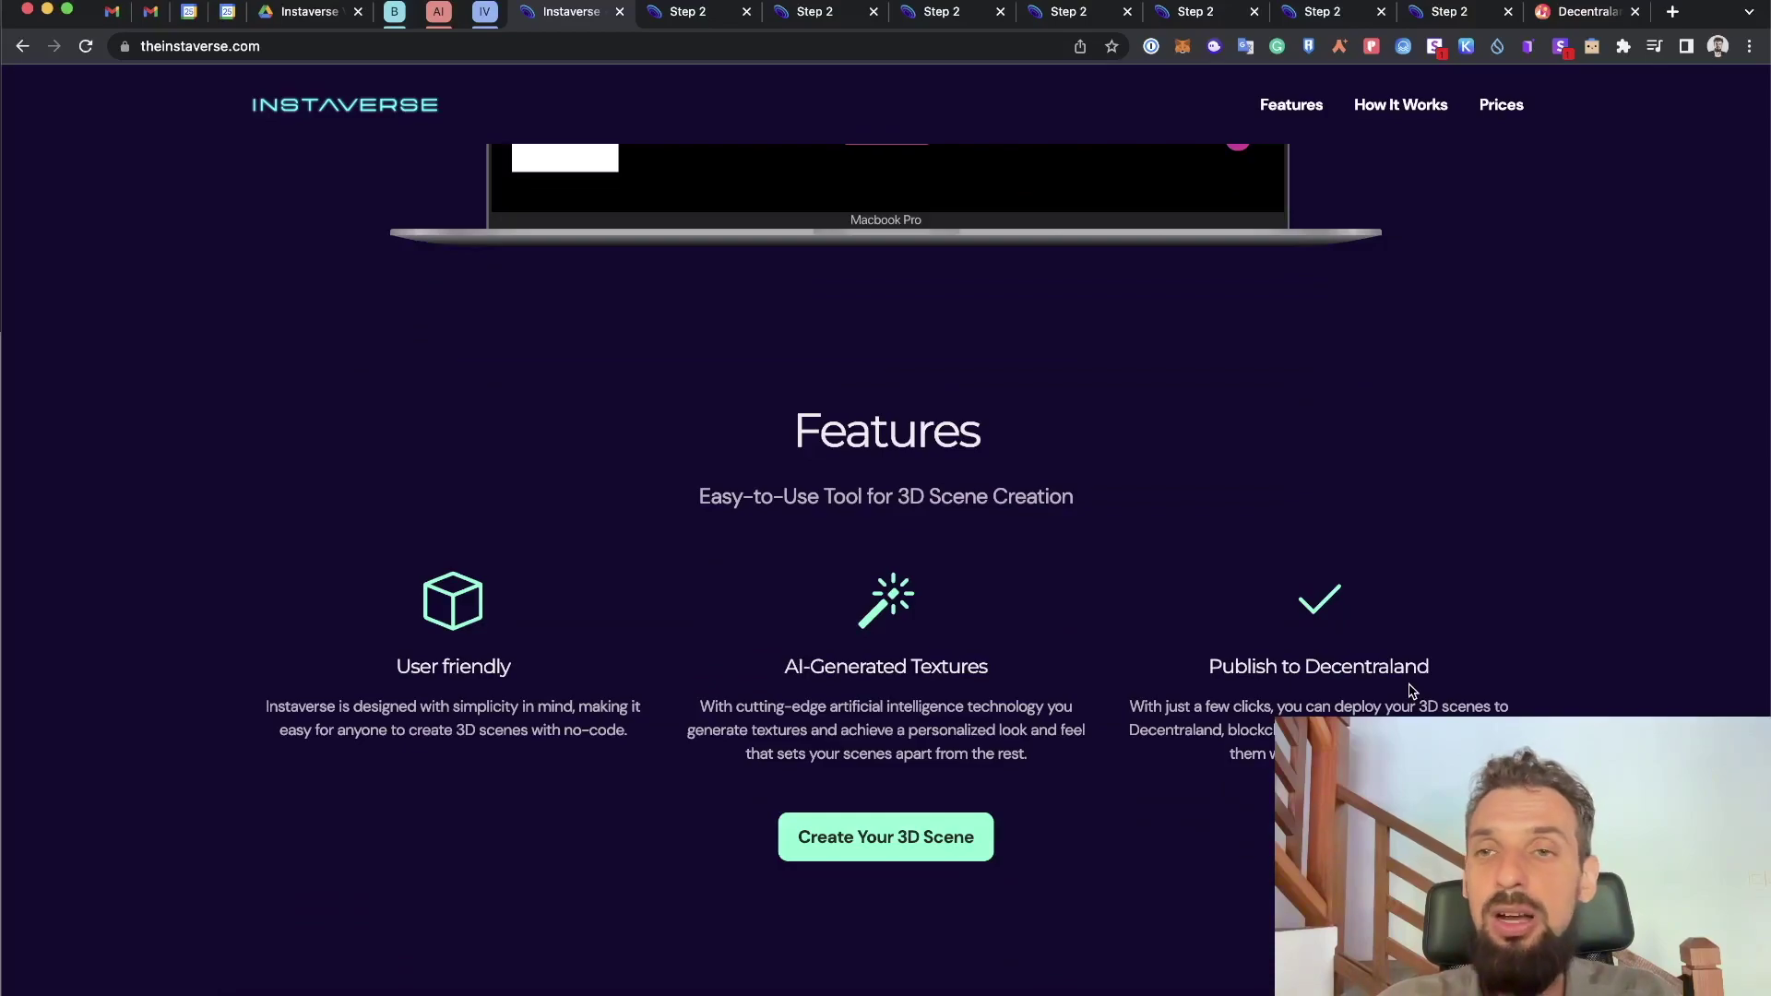
scroll(1409, 690, "down", 6)
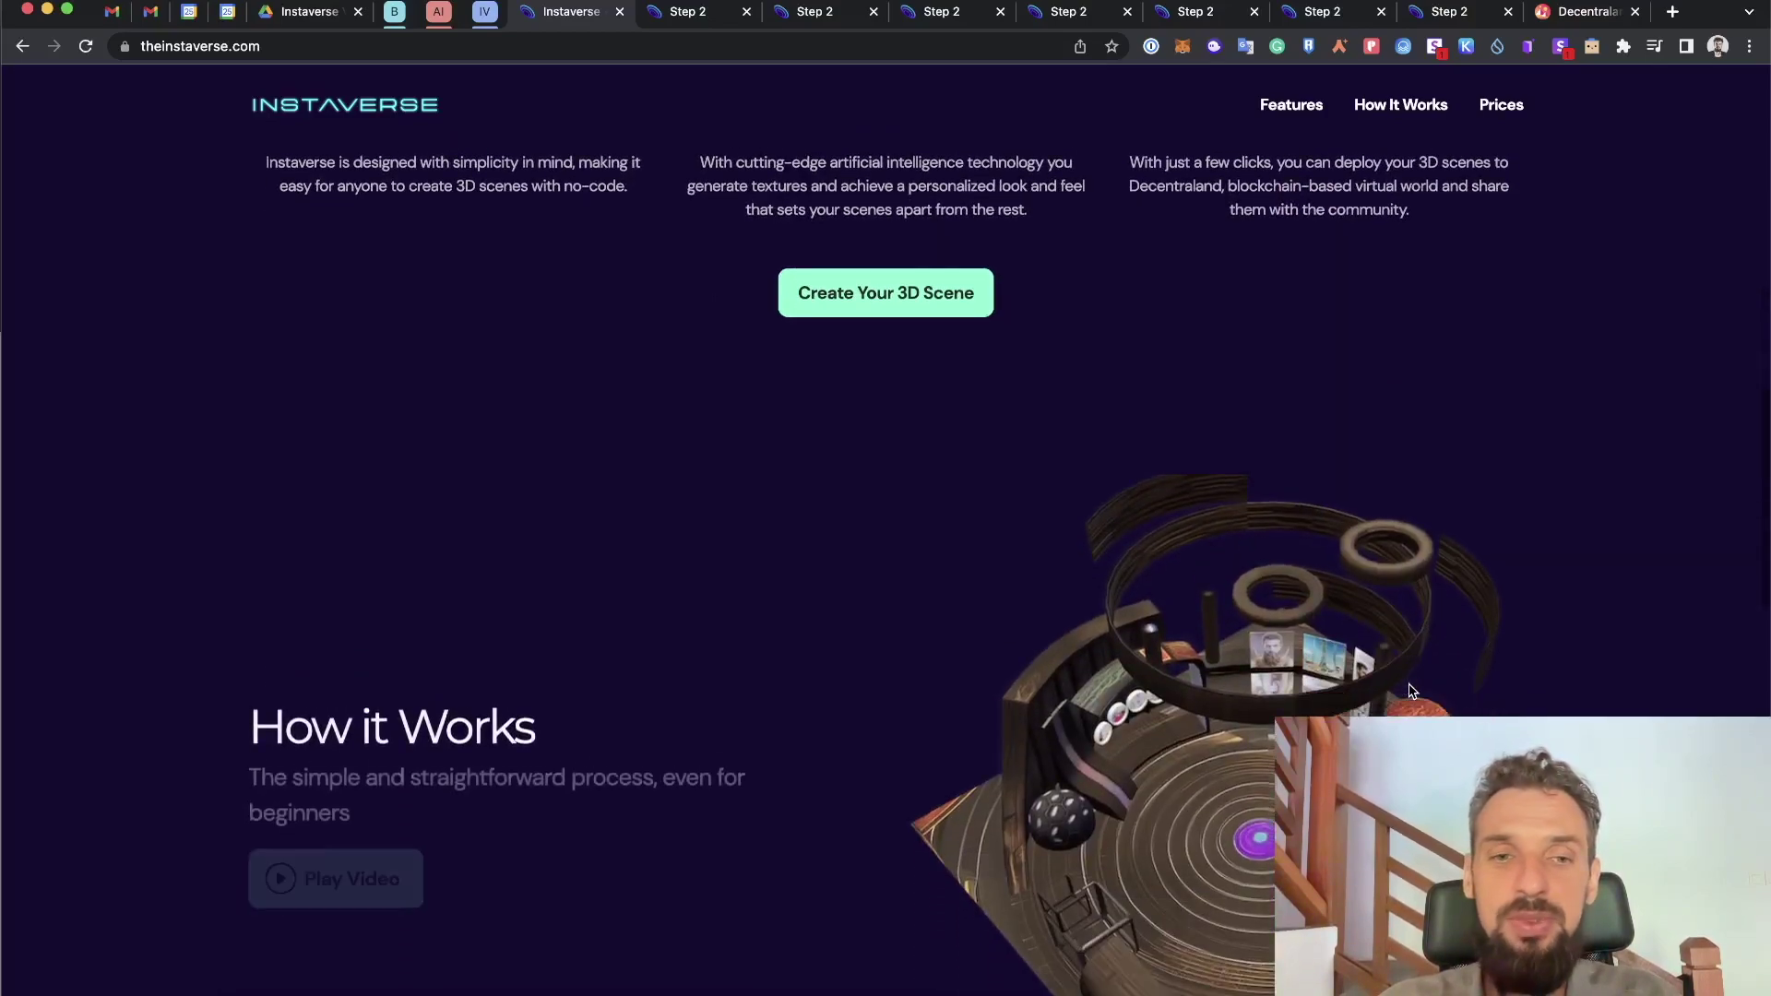
left_click(684, 13)
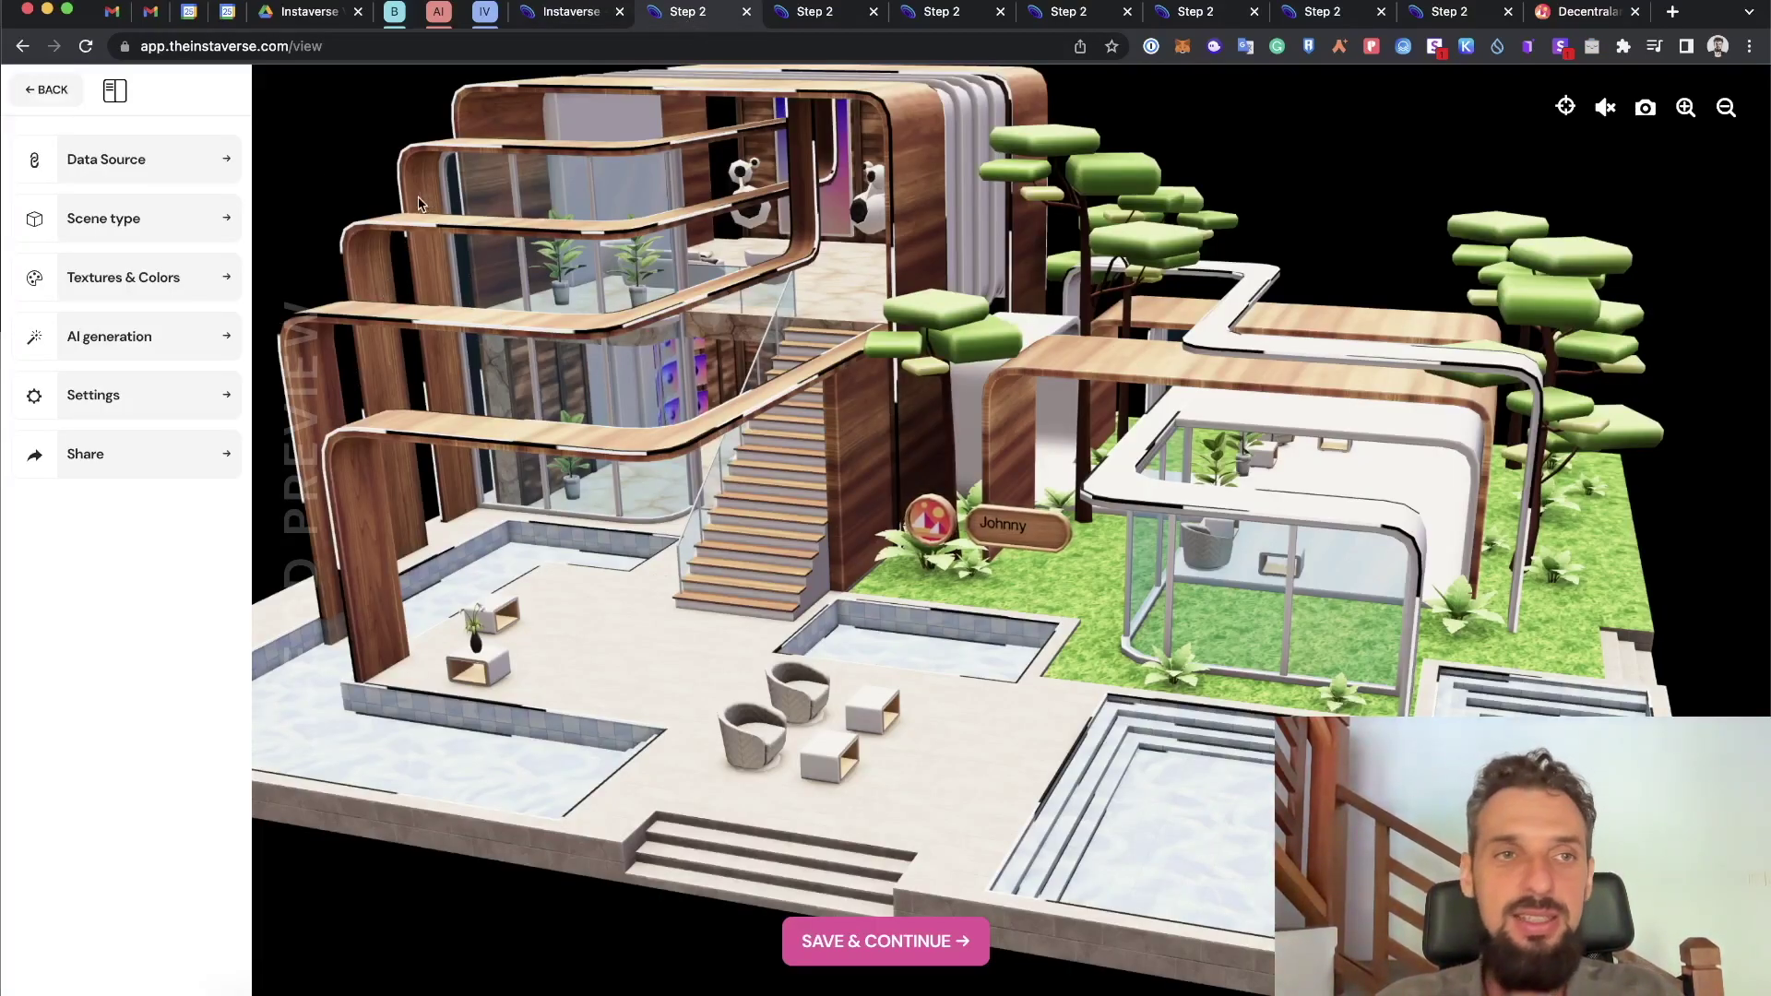
- View the available scene types and inspect the villa scene in the live 3D preview
left_click(158, 159)
left_click(150, 220)
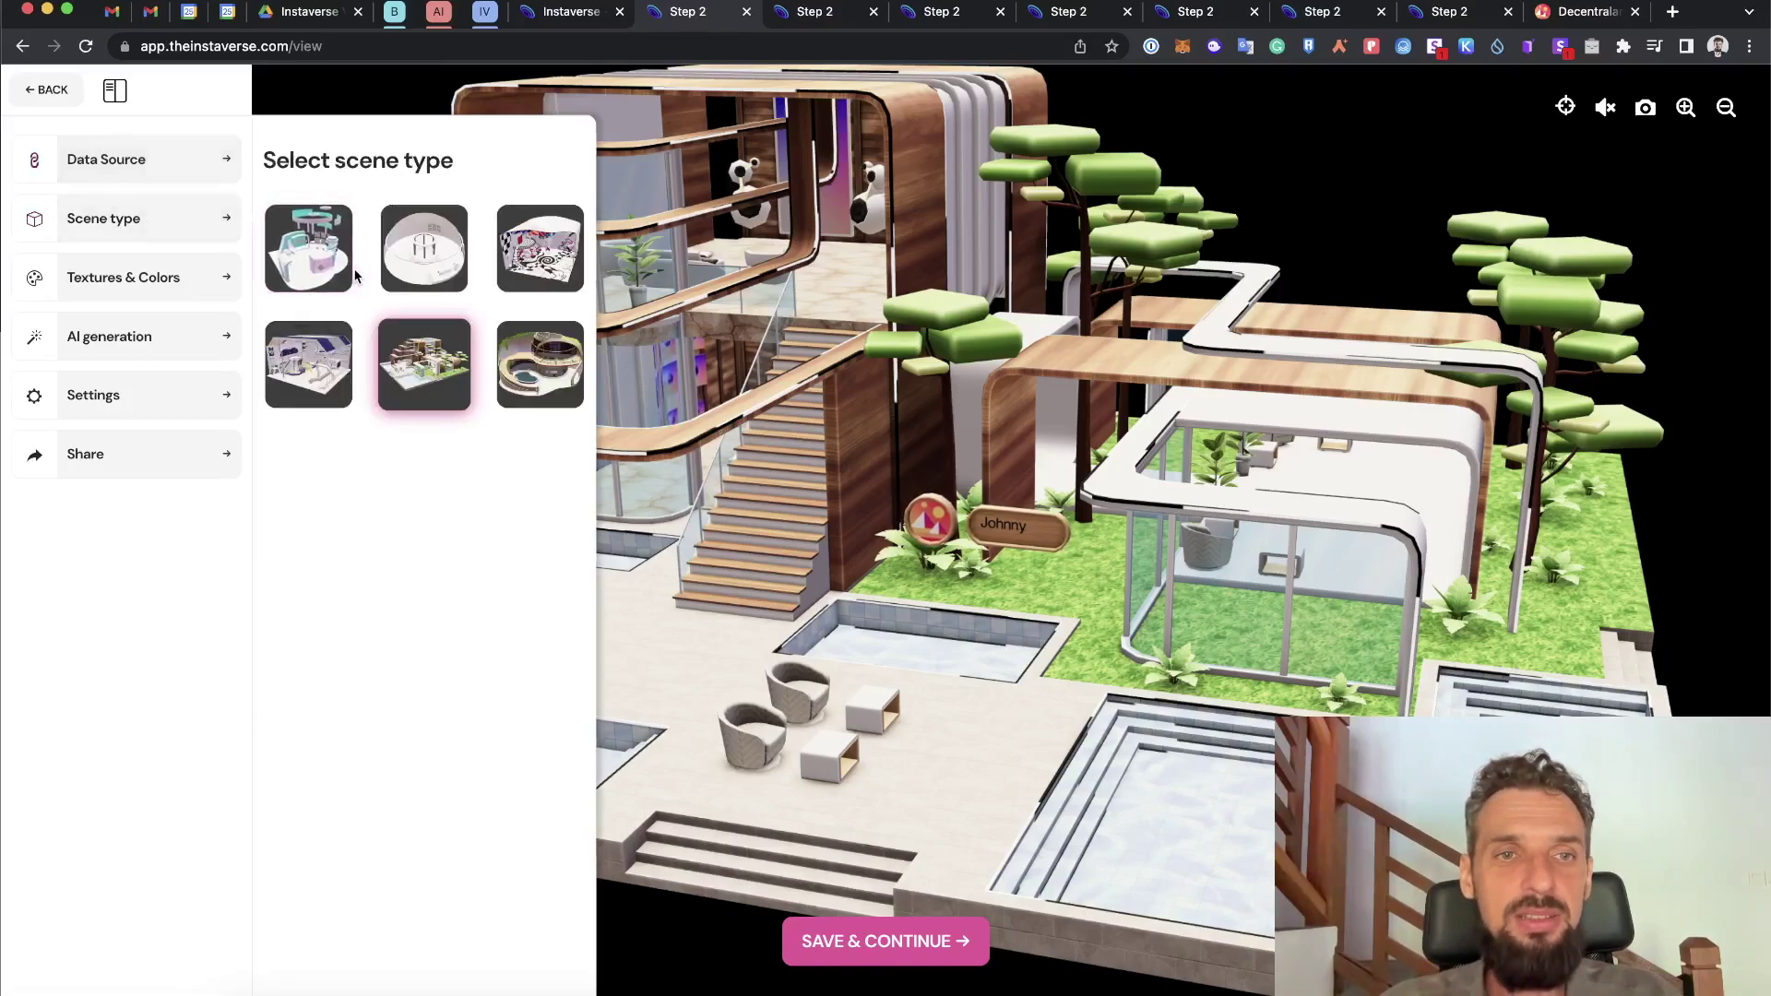
left_click(954, 732)
mouse_move(1135, 723)
left_mouse_down()
mouse_move(1033, 717)
mouse_move(1024, 691)
mouse_move(1159, 696)
left_mouse_up()
left_click_drag(909, 620, 1018, 649)
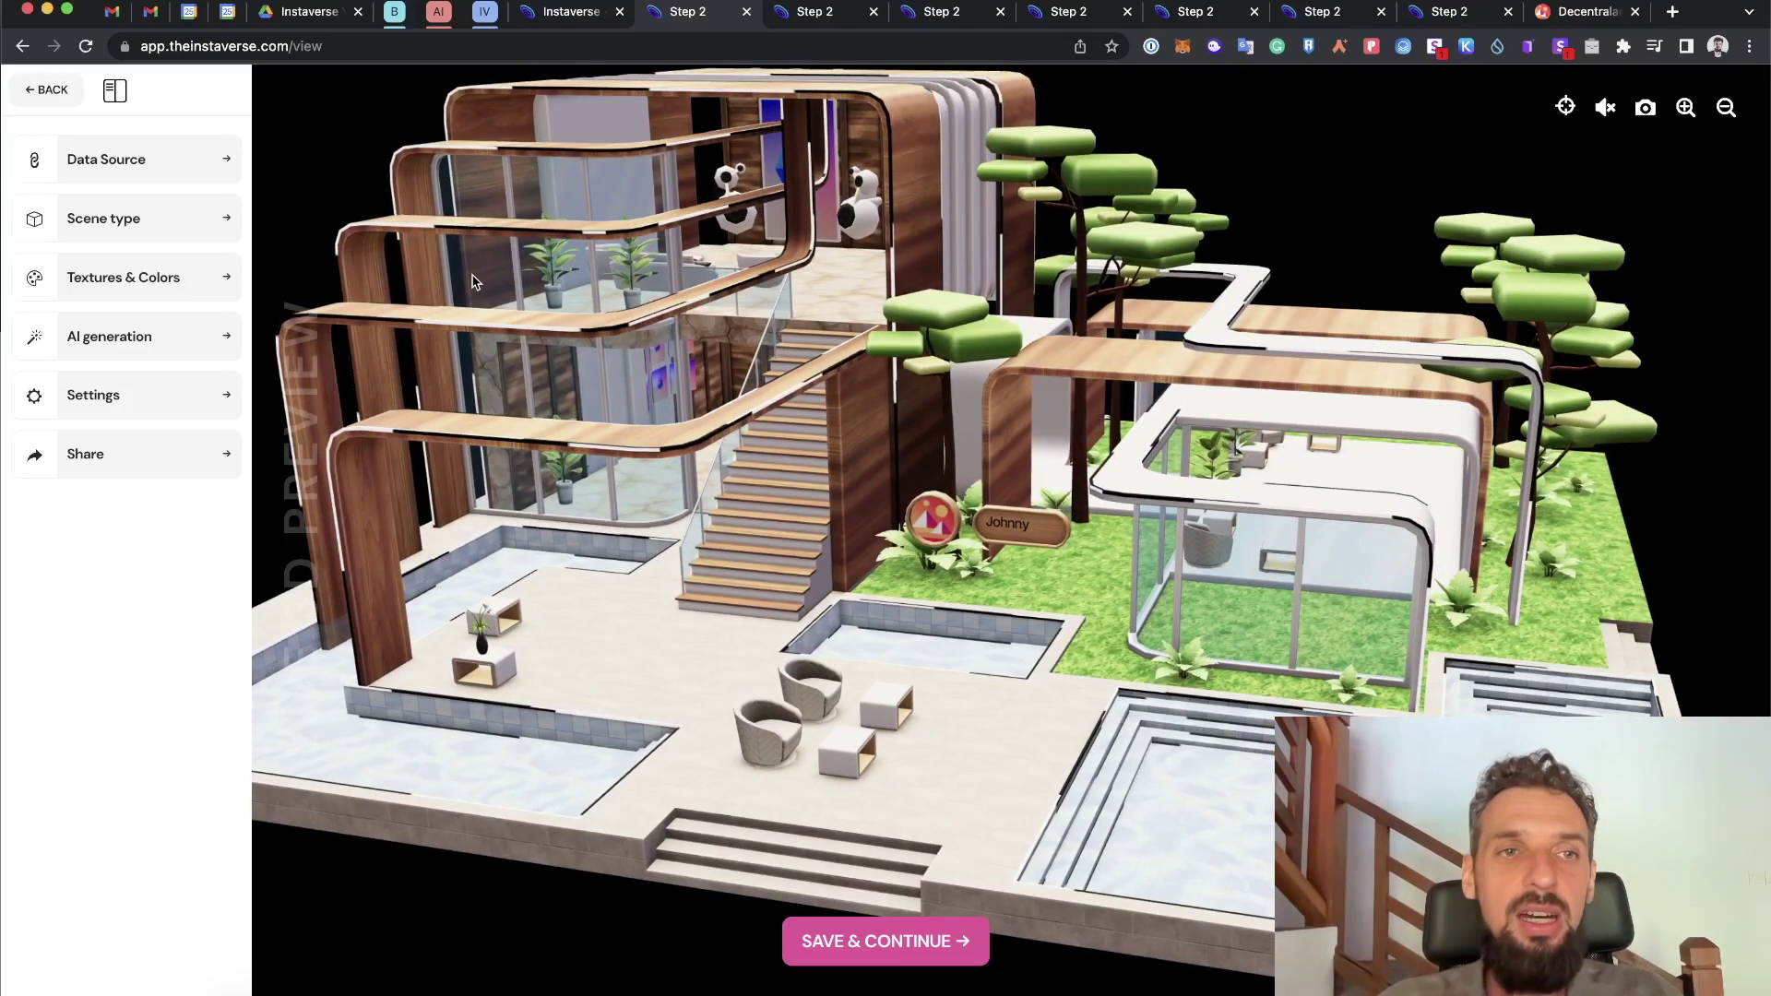
- Start connecting Instagram as the scene's data source, and switch to the villa scene already linked to the account
left_click(136, 168)
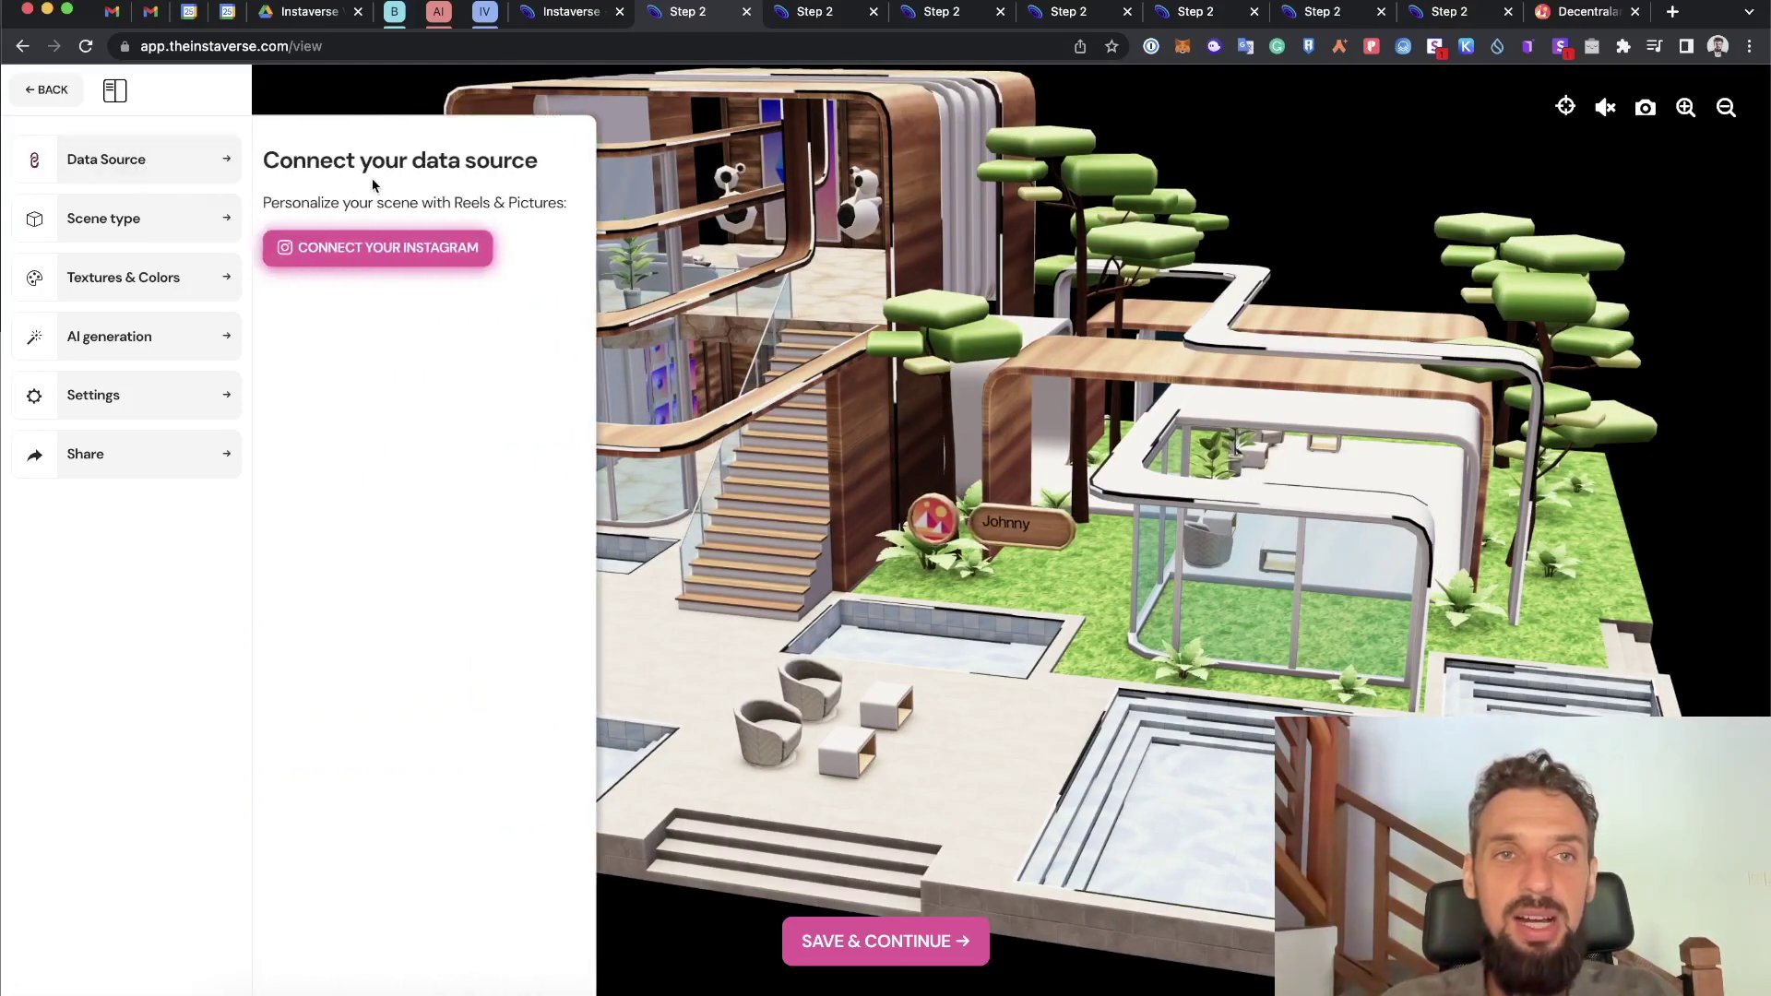
left_click(381, 255)
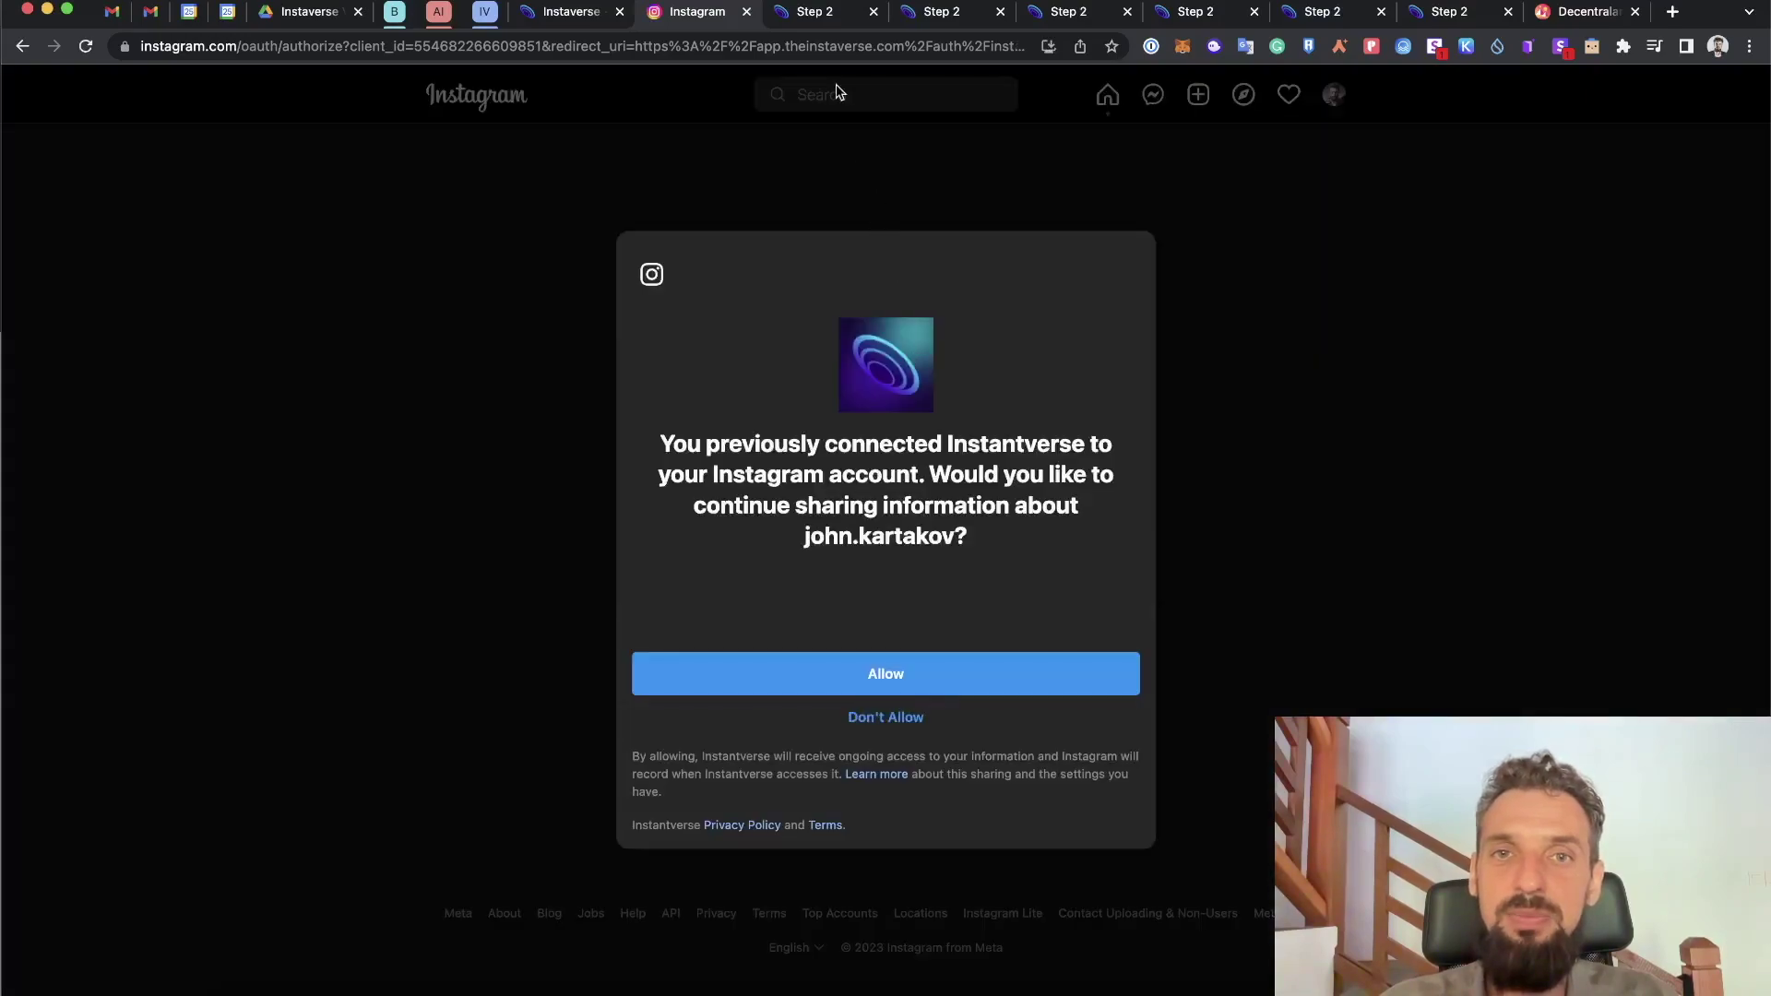
left_click(822, 18)
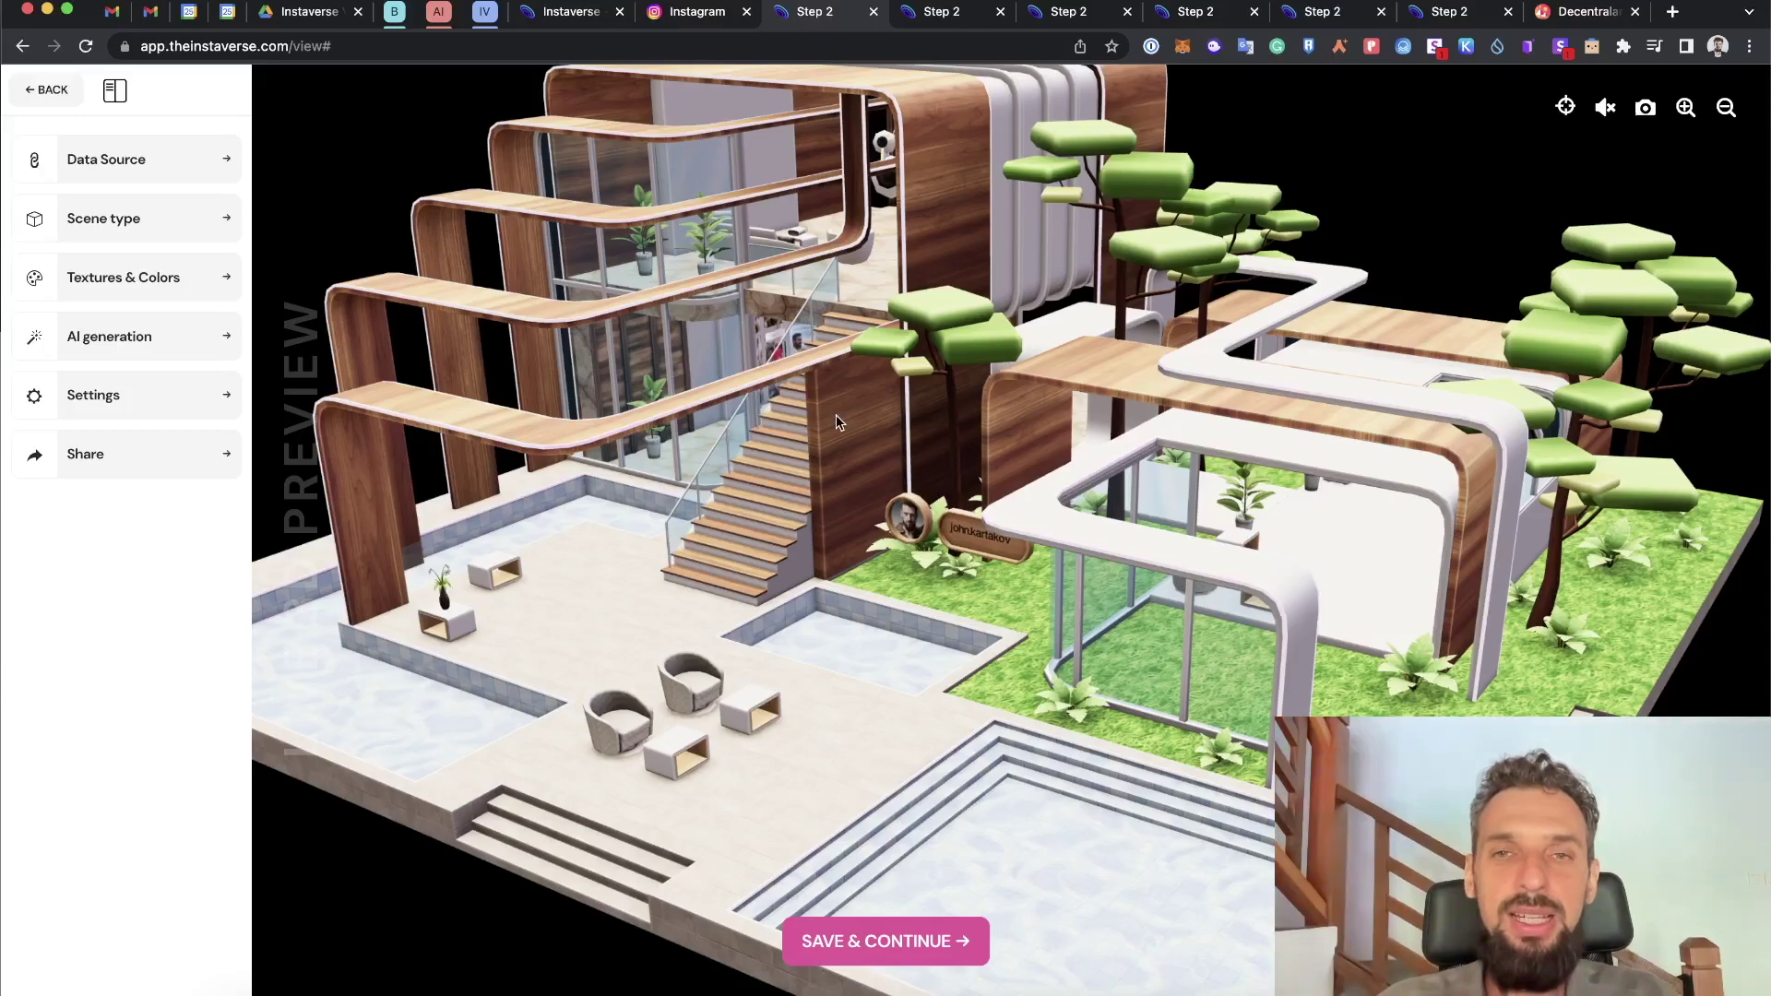
- Examine the Instagram video screen between the speakers up close and from farther back, ending with the whole villa in view
left_click_drag(836, 413, 959, 399)
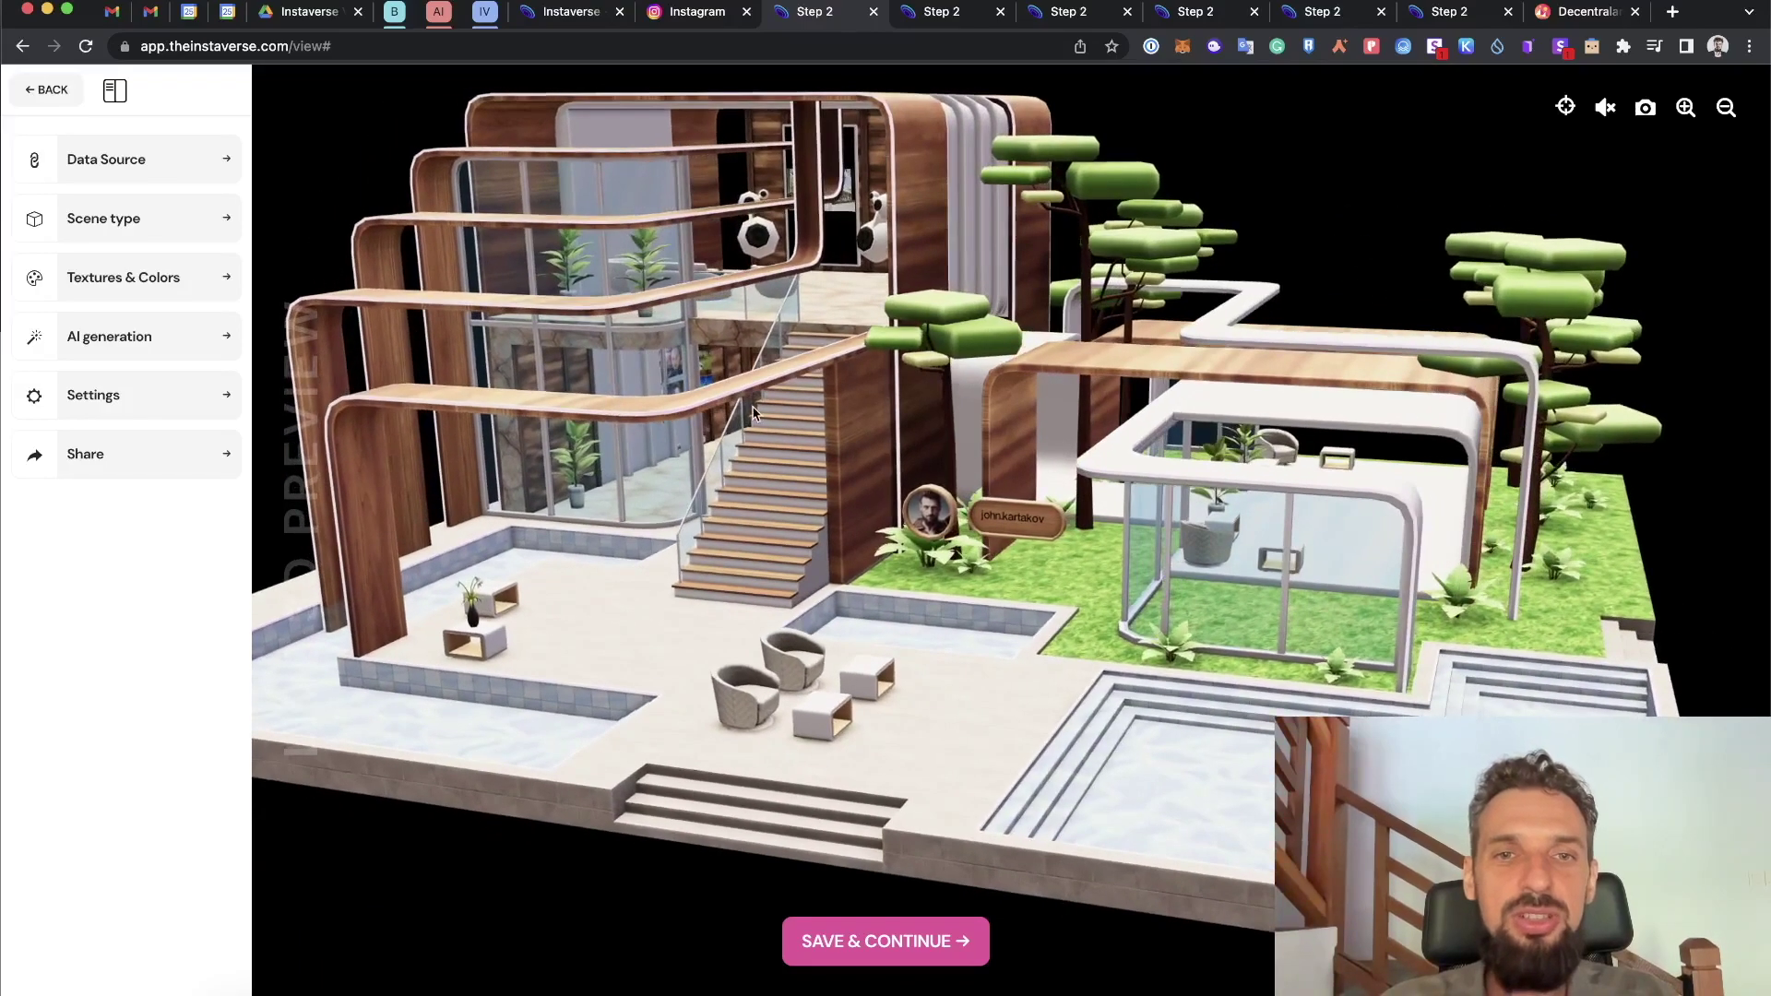
left_click(1567, 108)
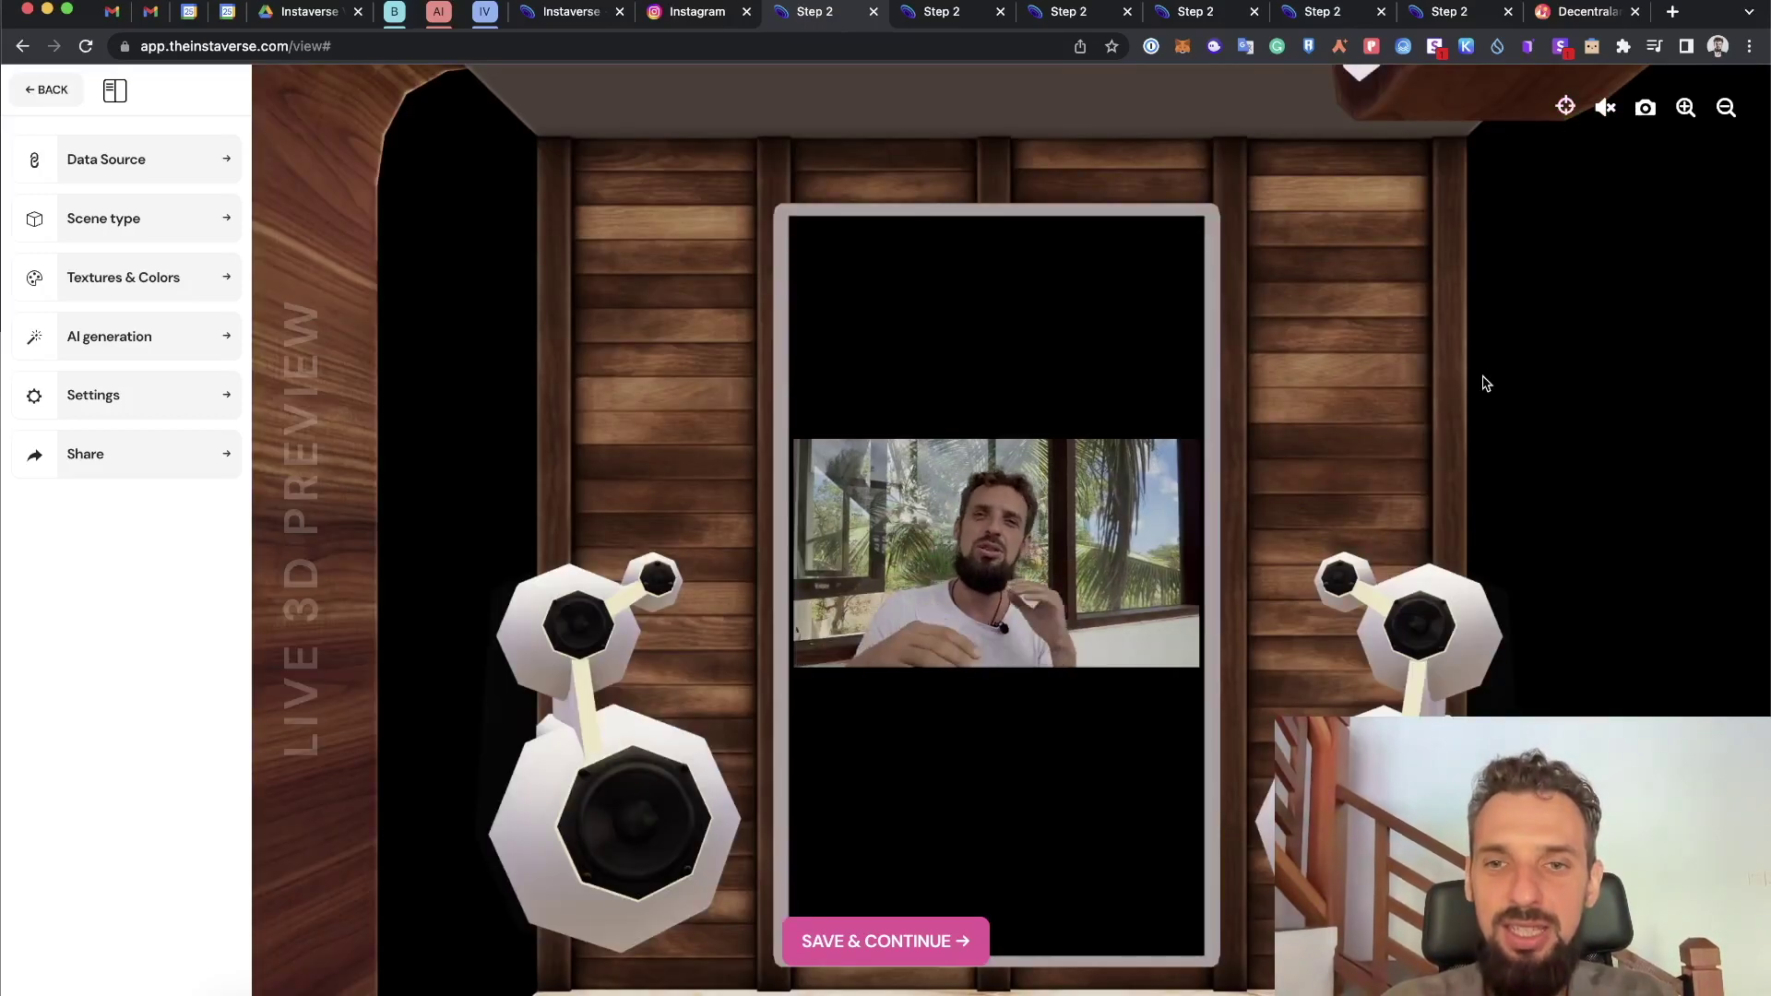
left_click(1728, 108)
left_click(1729, 109)
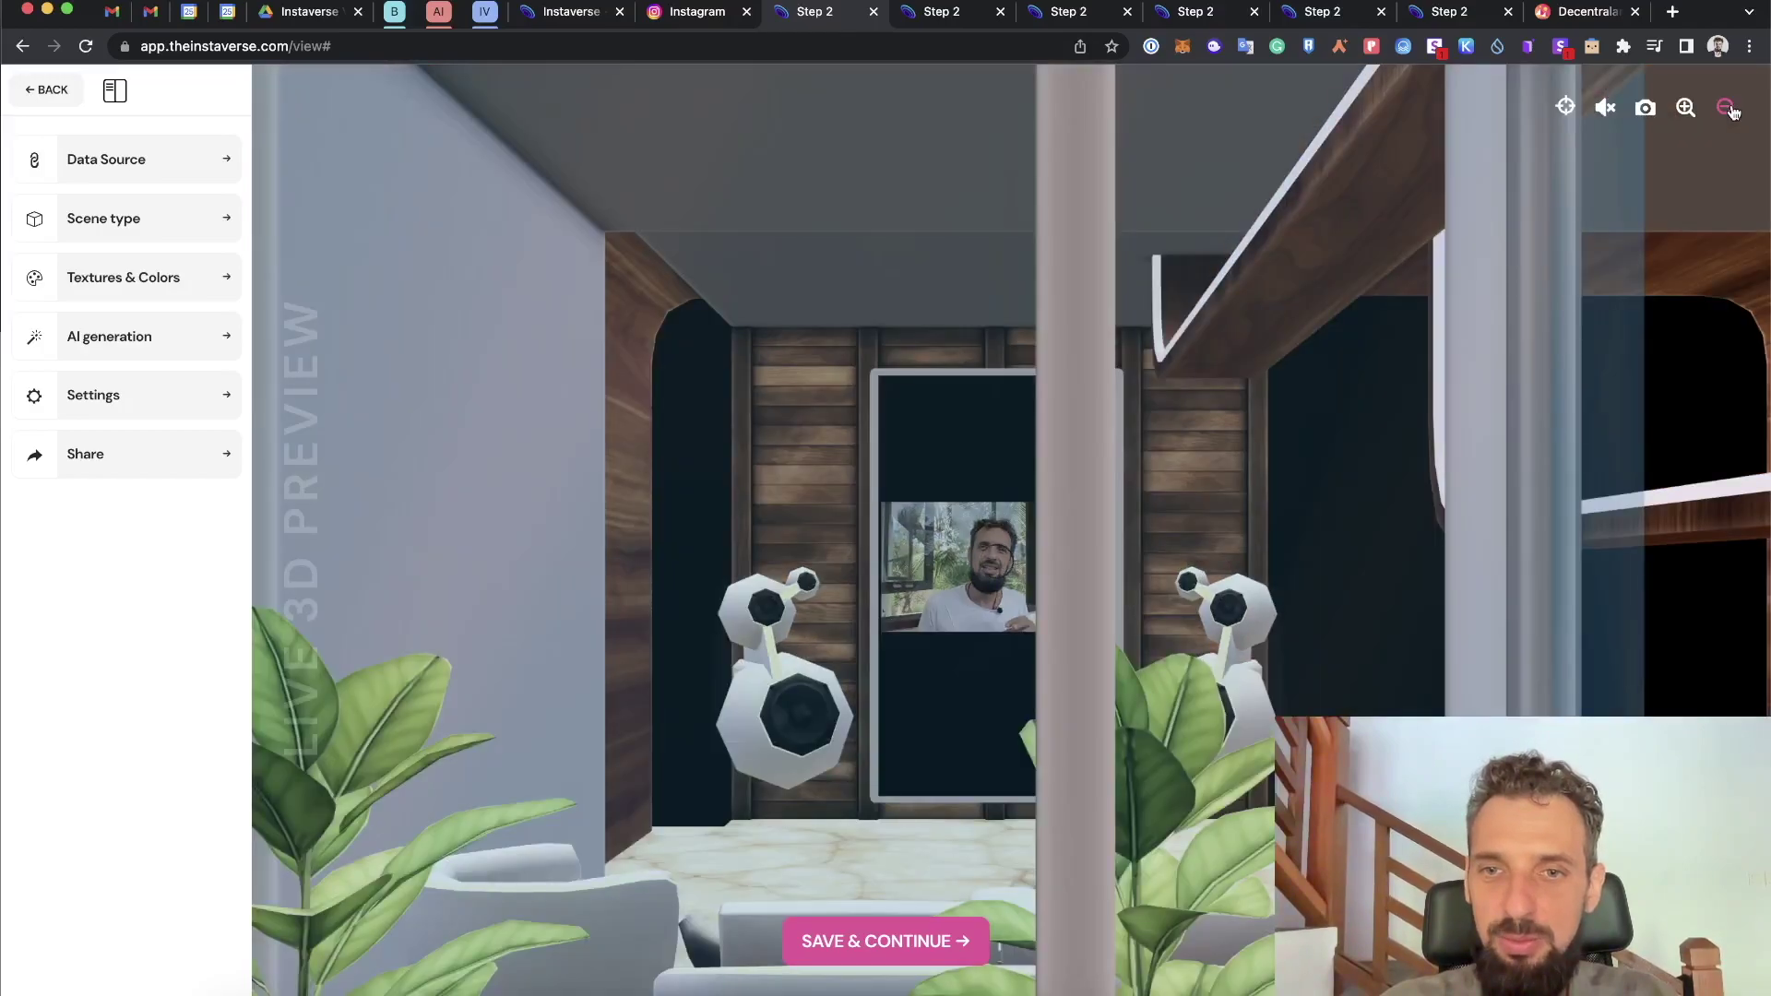
left_click(1732, 110)
left_click_drag(1457, 703, 1411, 708)
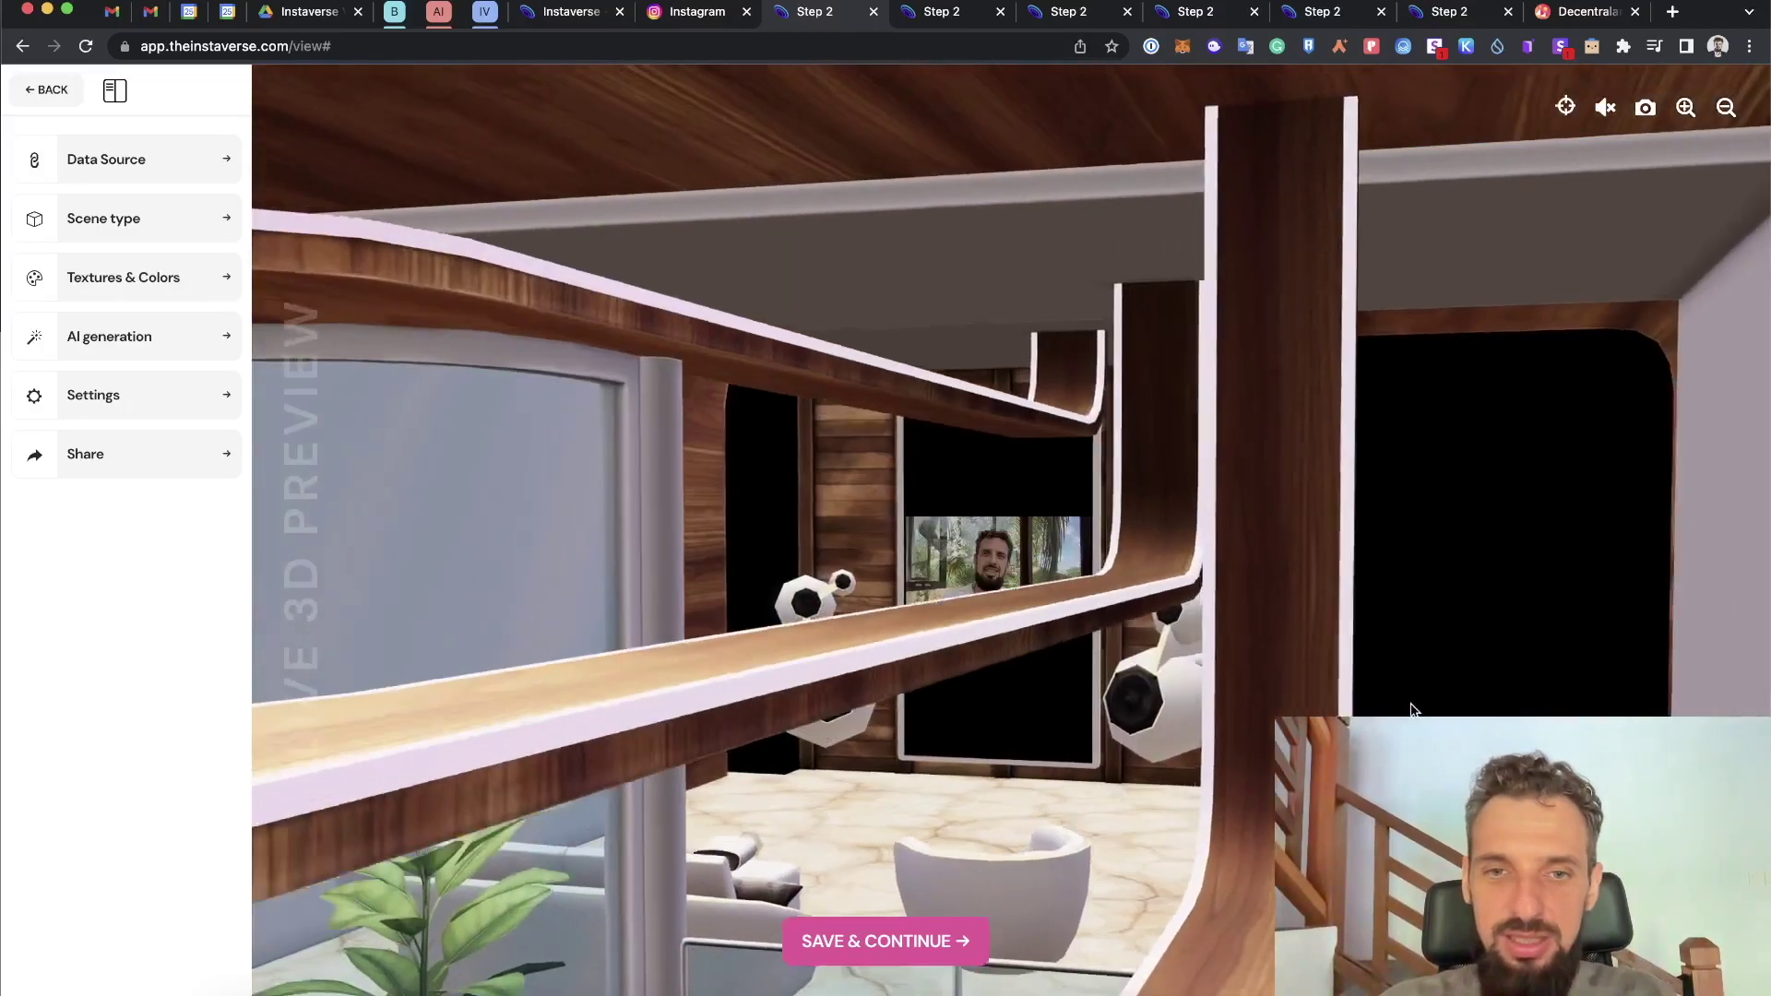
left_click(1565, 107)
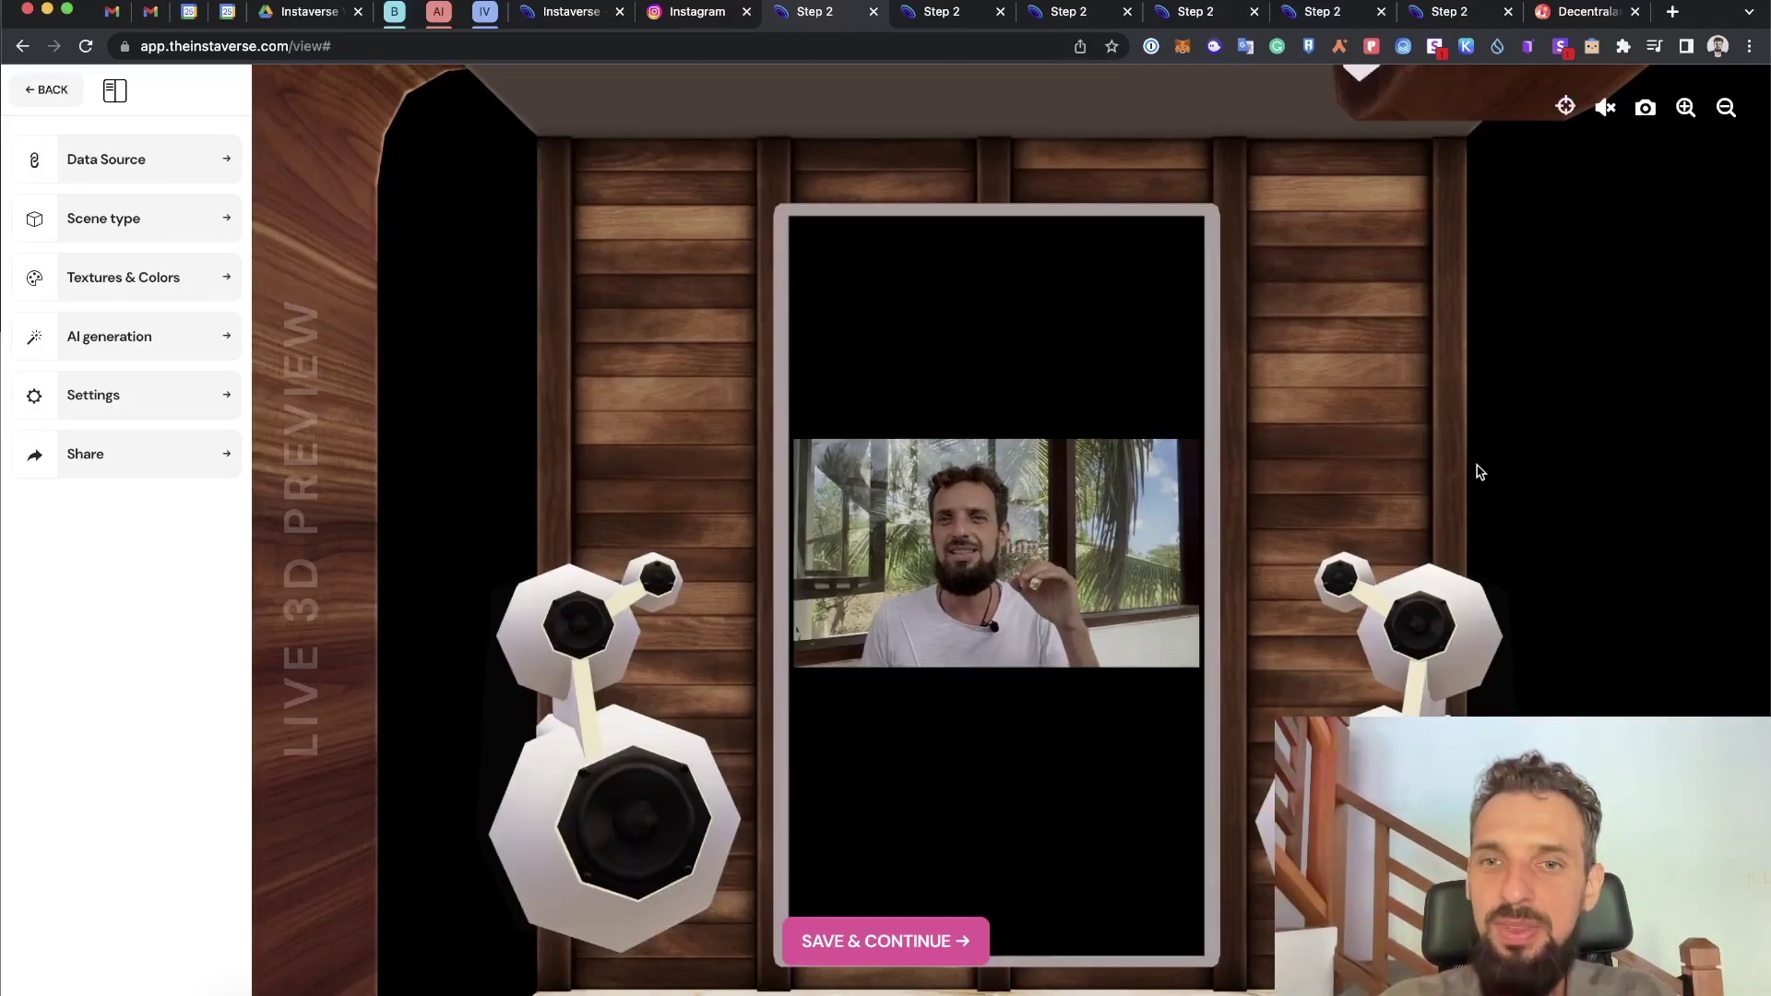
left_click_drag(1562, 386, 1506, 490)
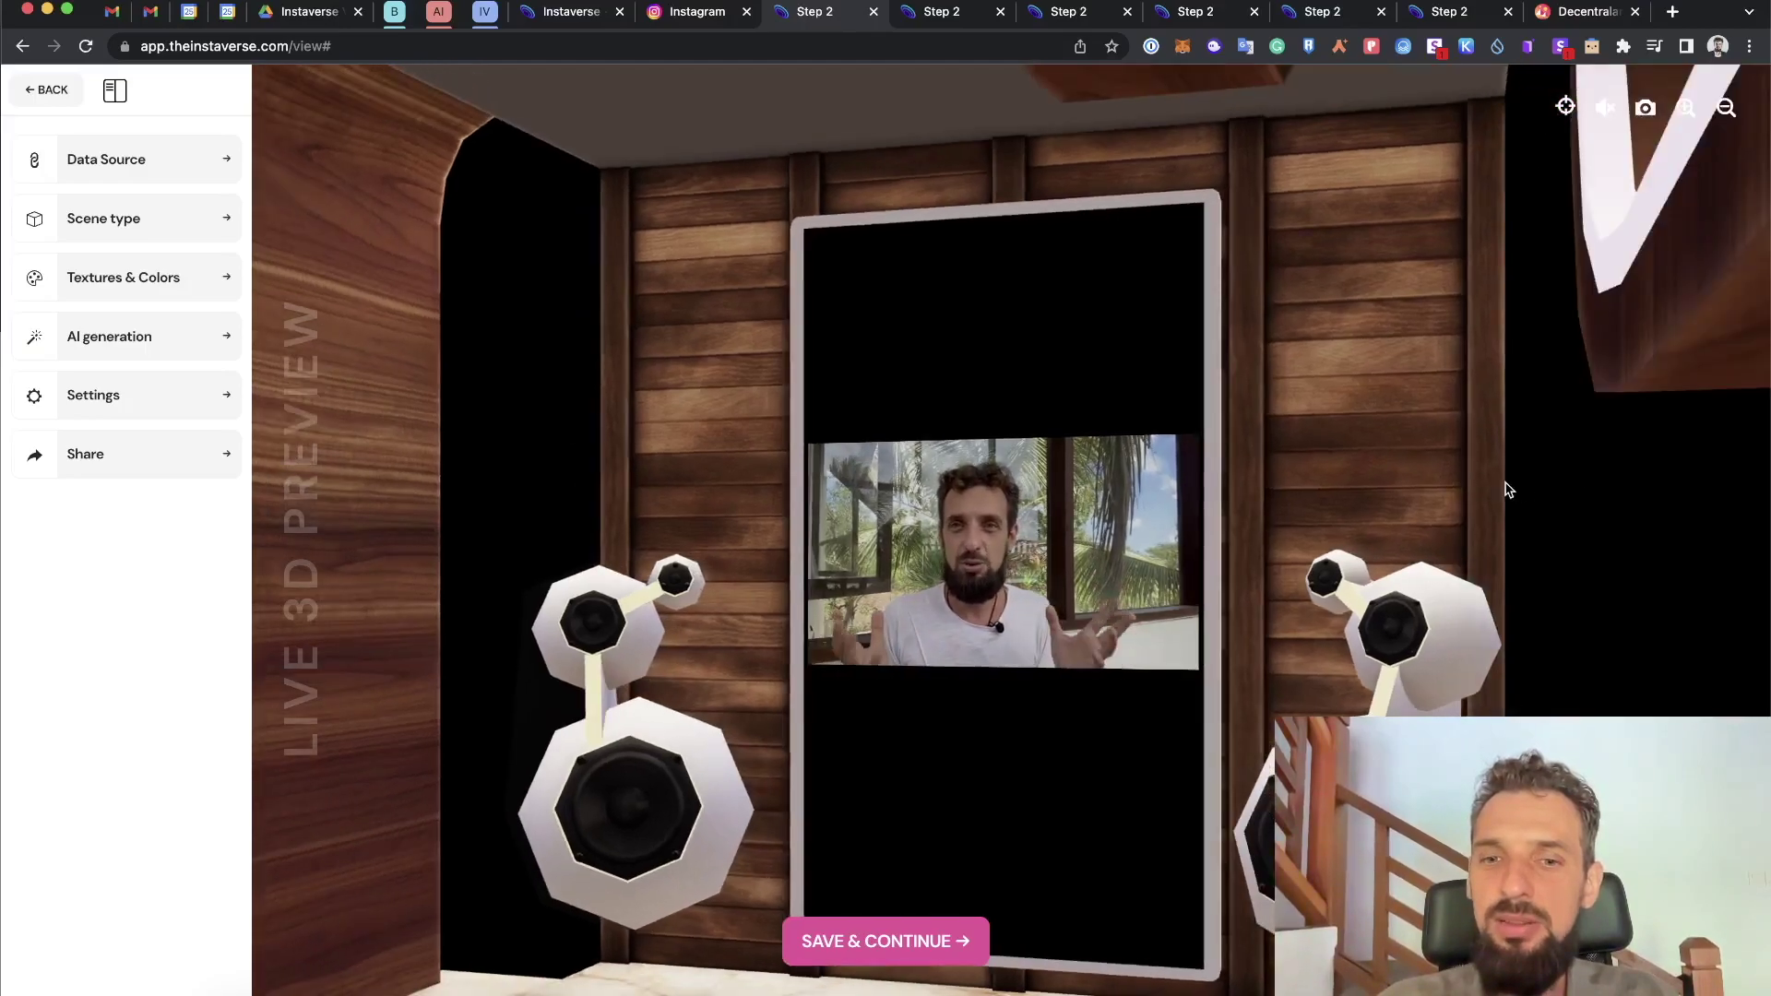
left_click(1727, 111)
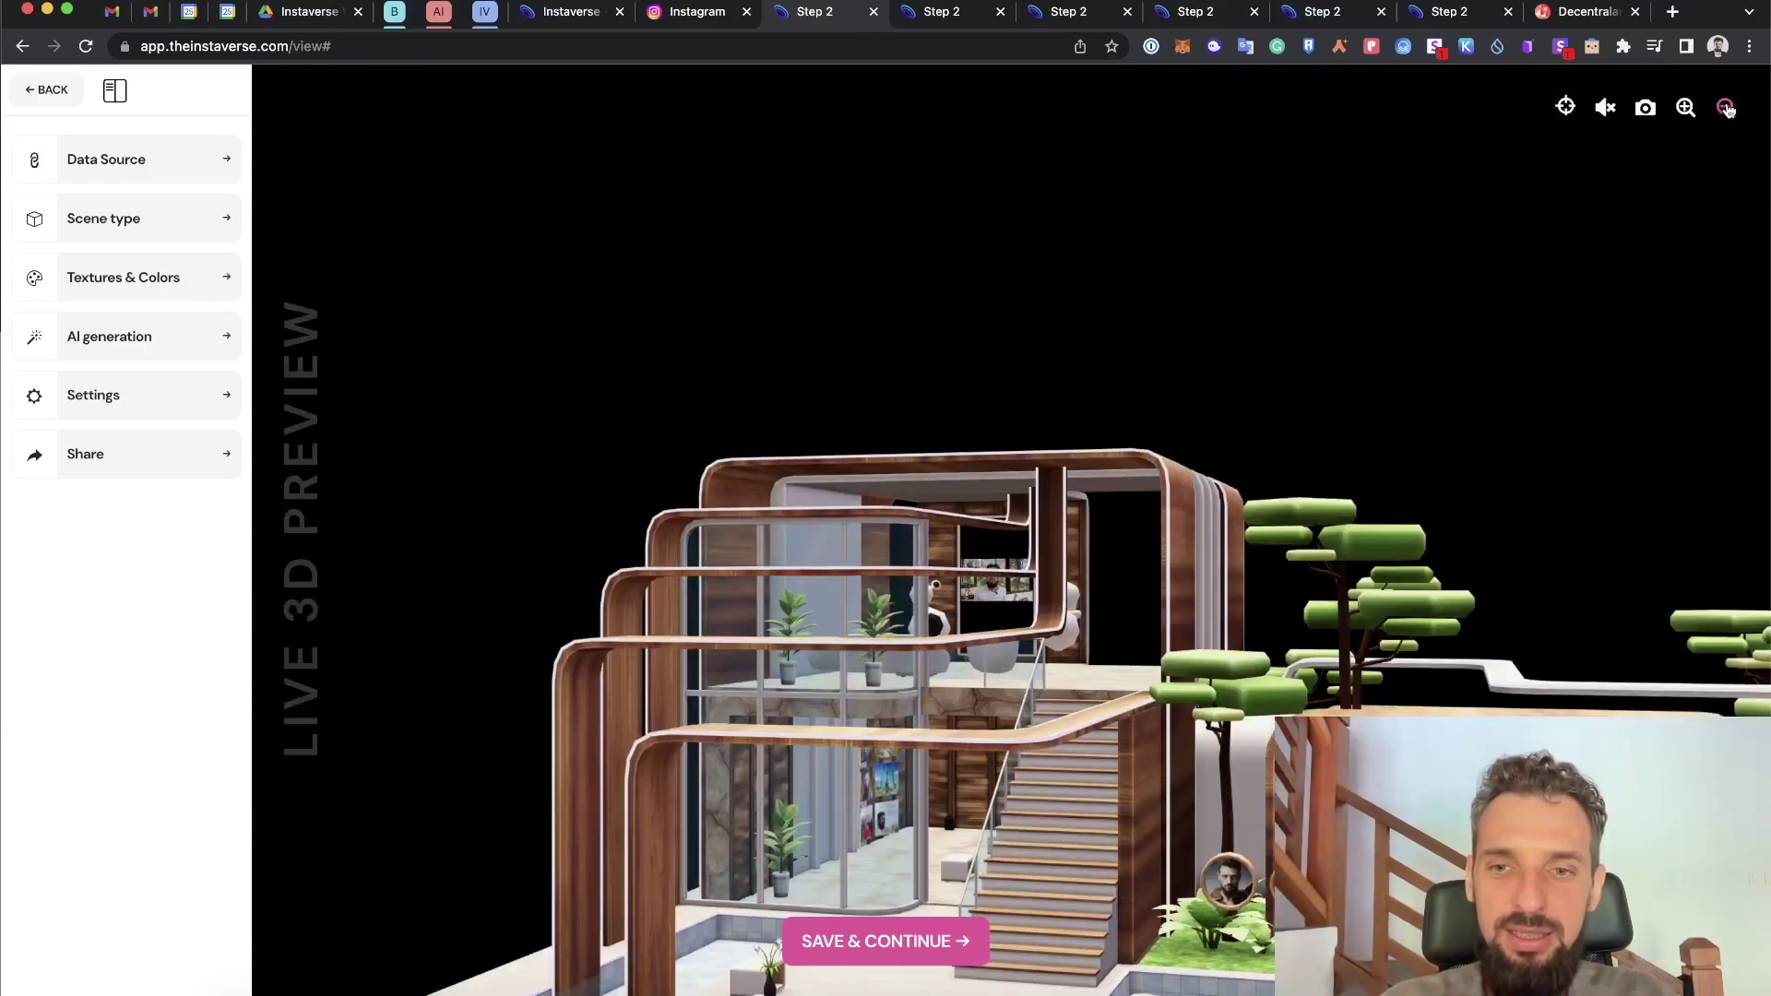
left_click(1727, 111)
left_click_drag(1676, 396, 1592, 687)
- Review the scene's logo, name, color and website settings against the profile sign shown in the villa preview
left_click(238, 452)
left_click(215, 408)
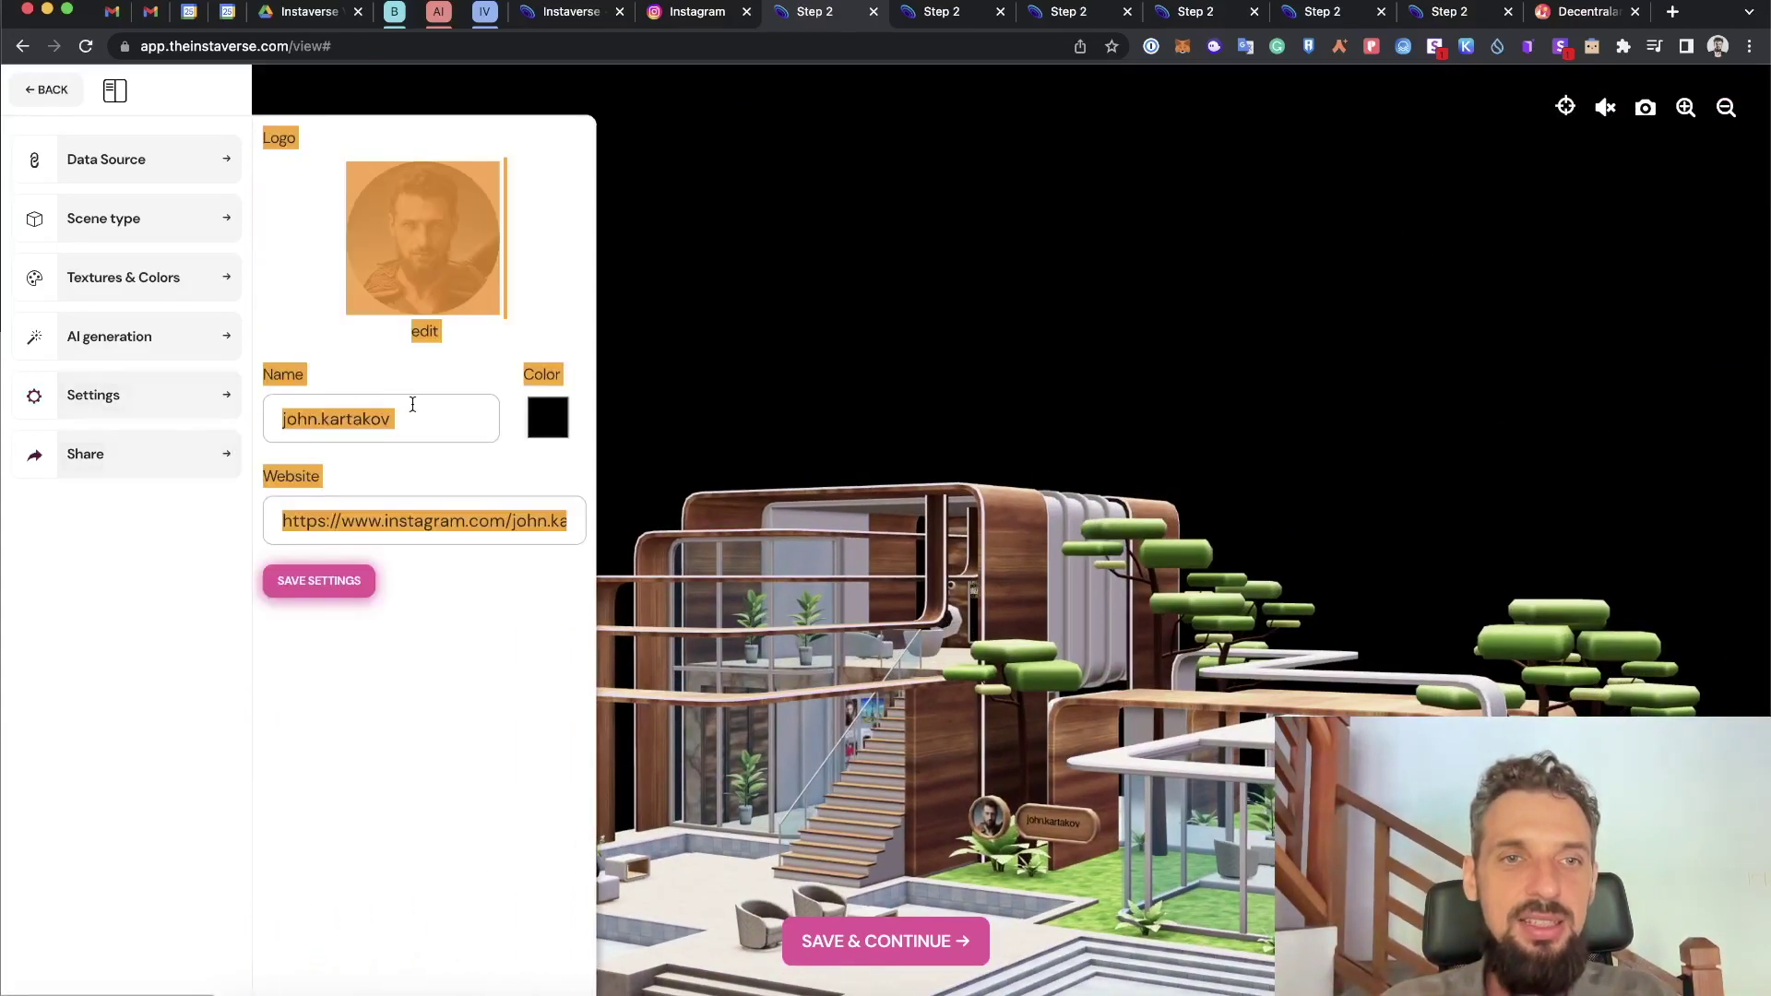
left_click(415, 756)
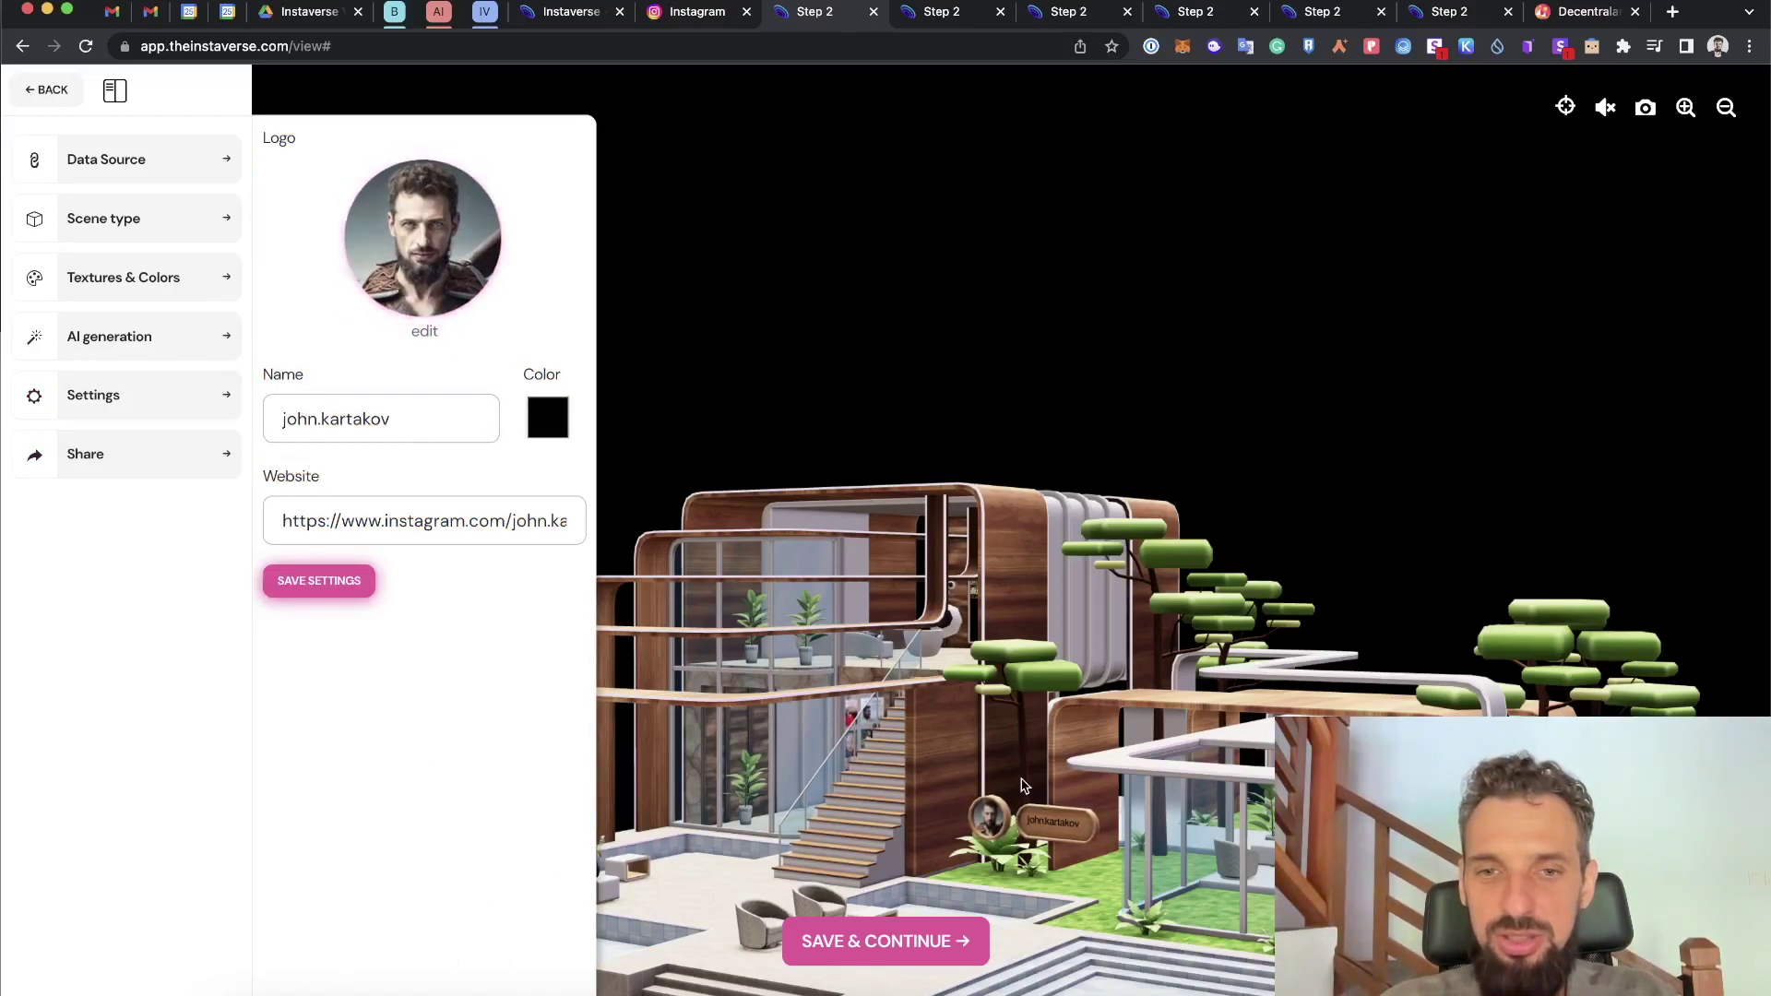
left_click(994, 827)
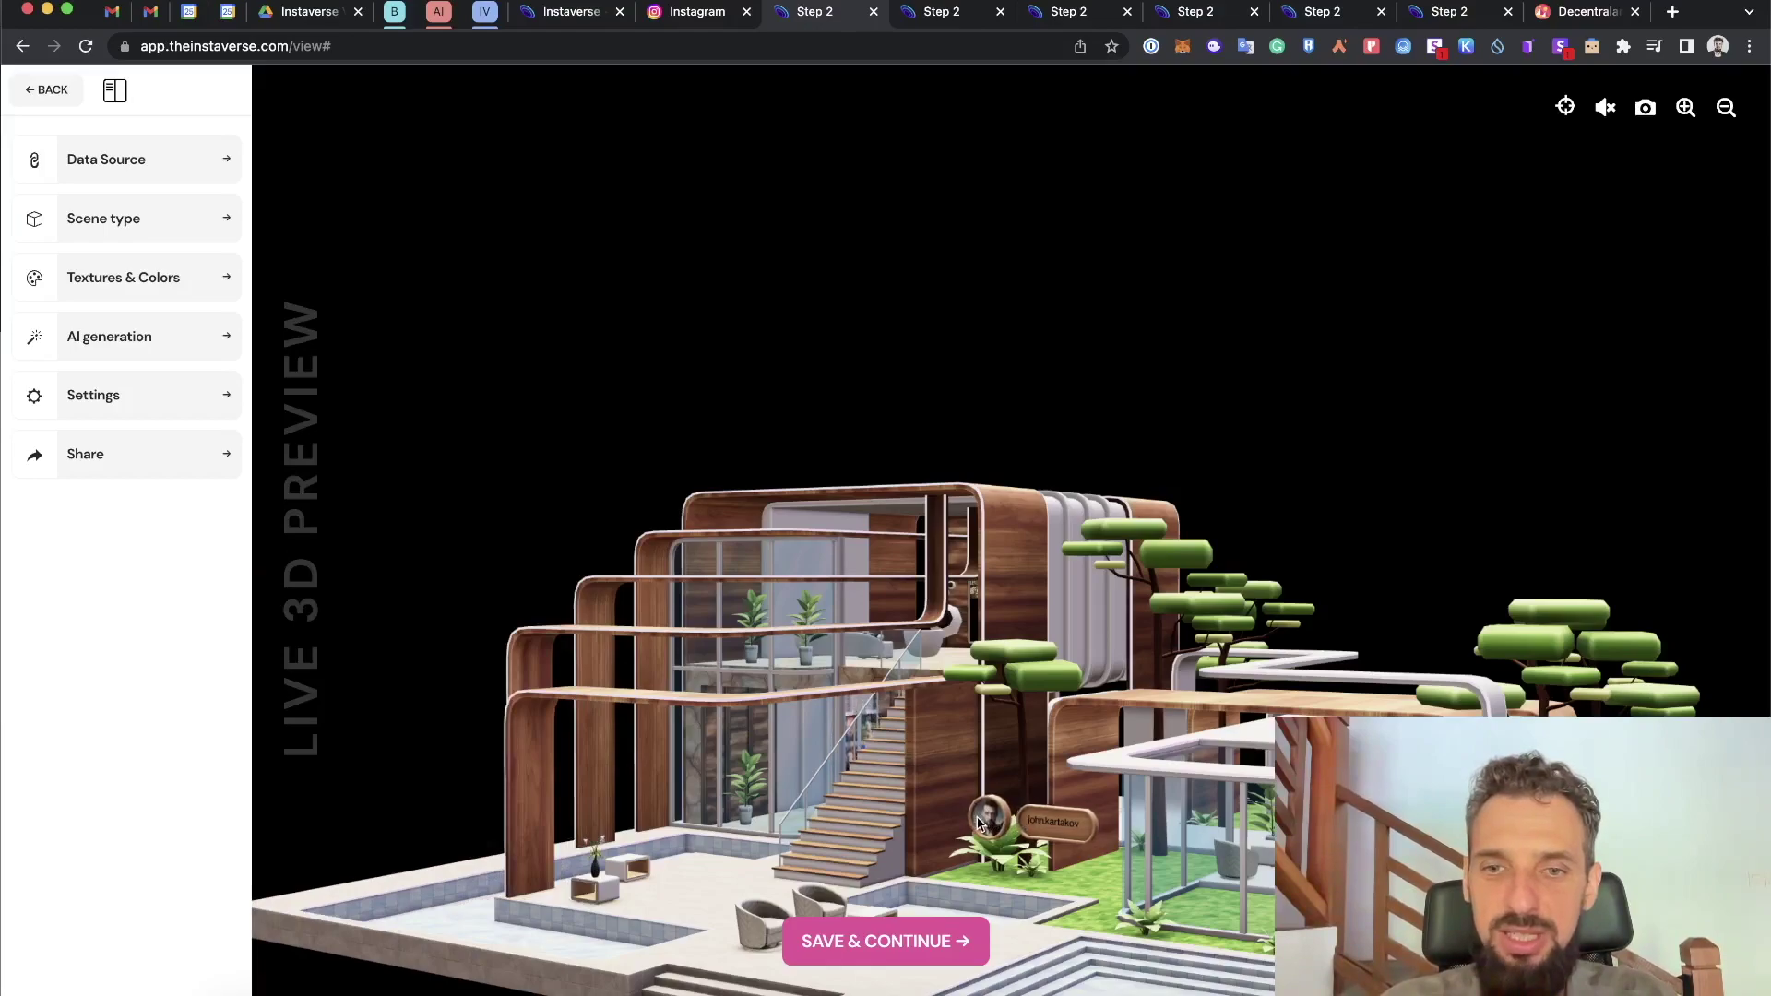
left_click(92, 398)
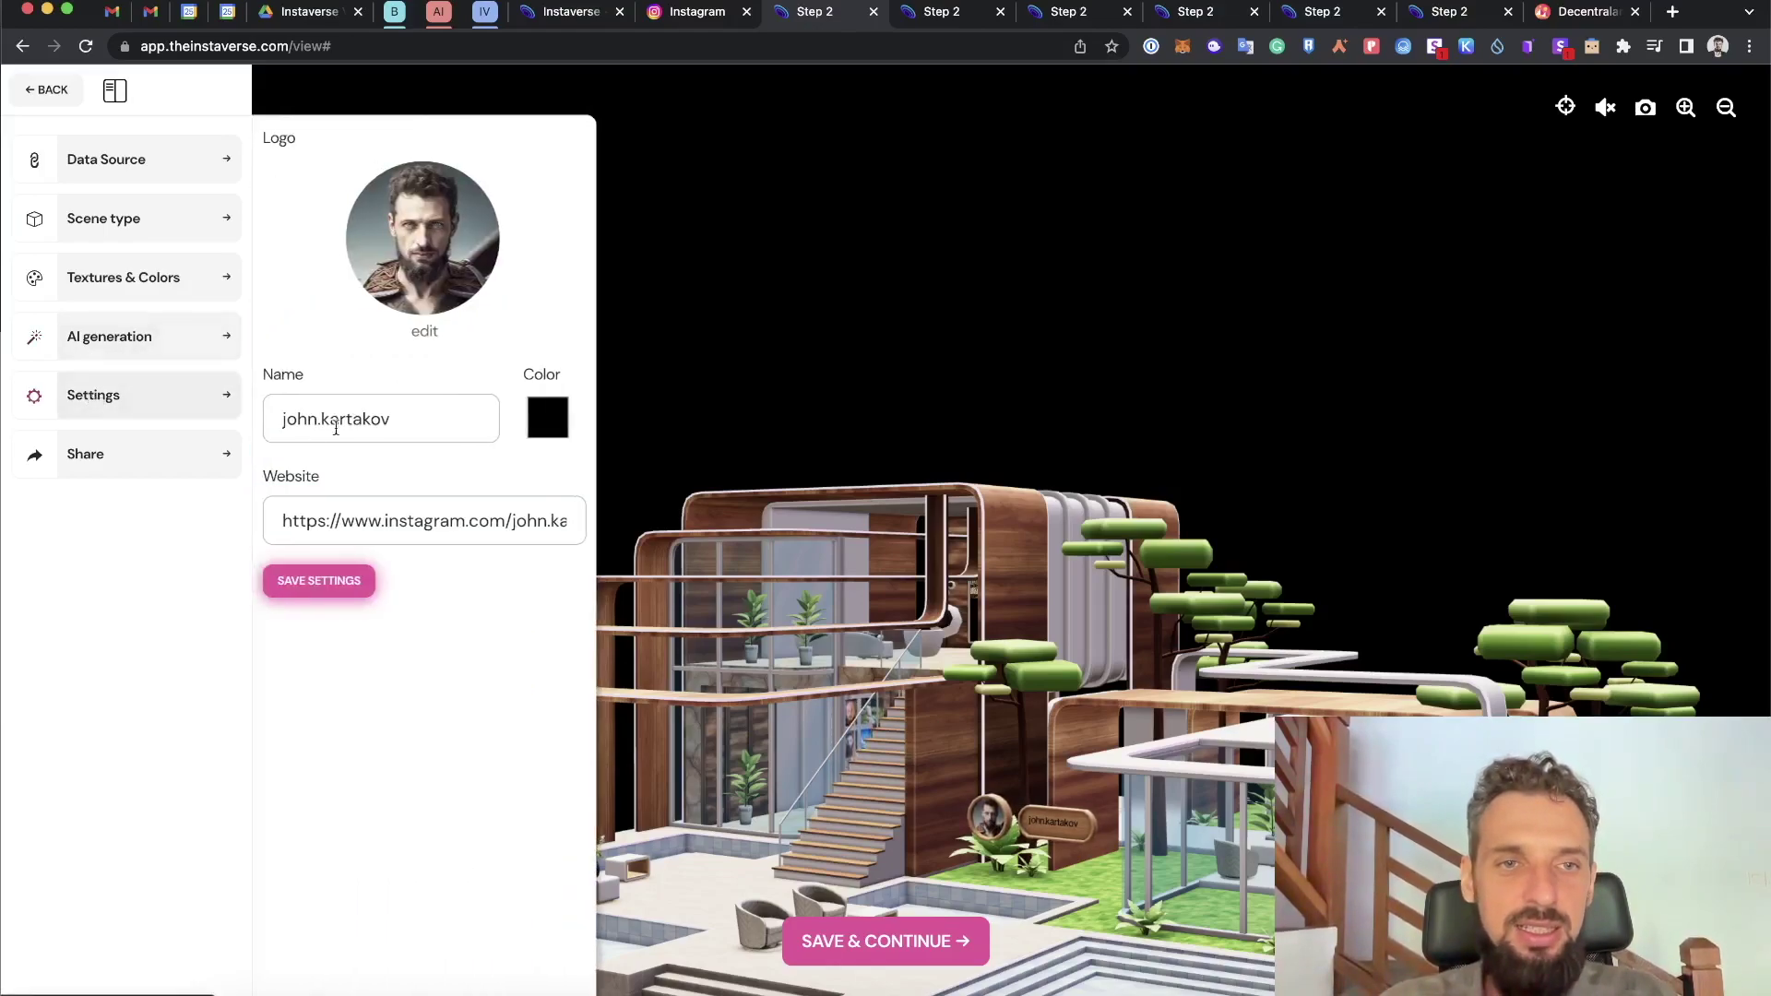
left_click_drag(412, 419, 323, 419)
left_click(434, 420)
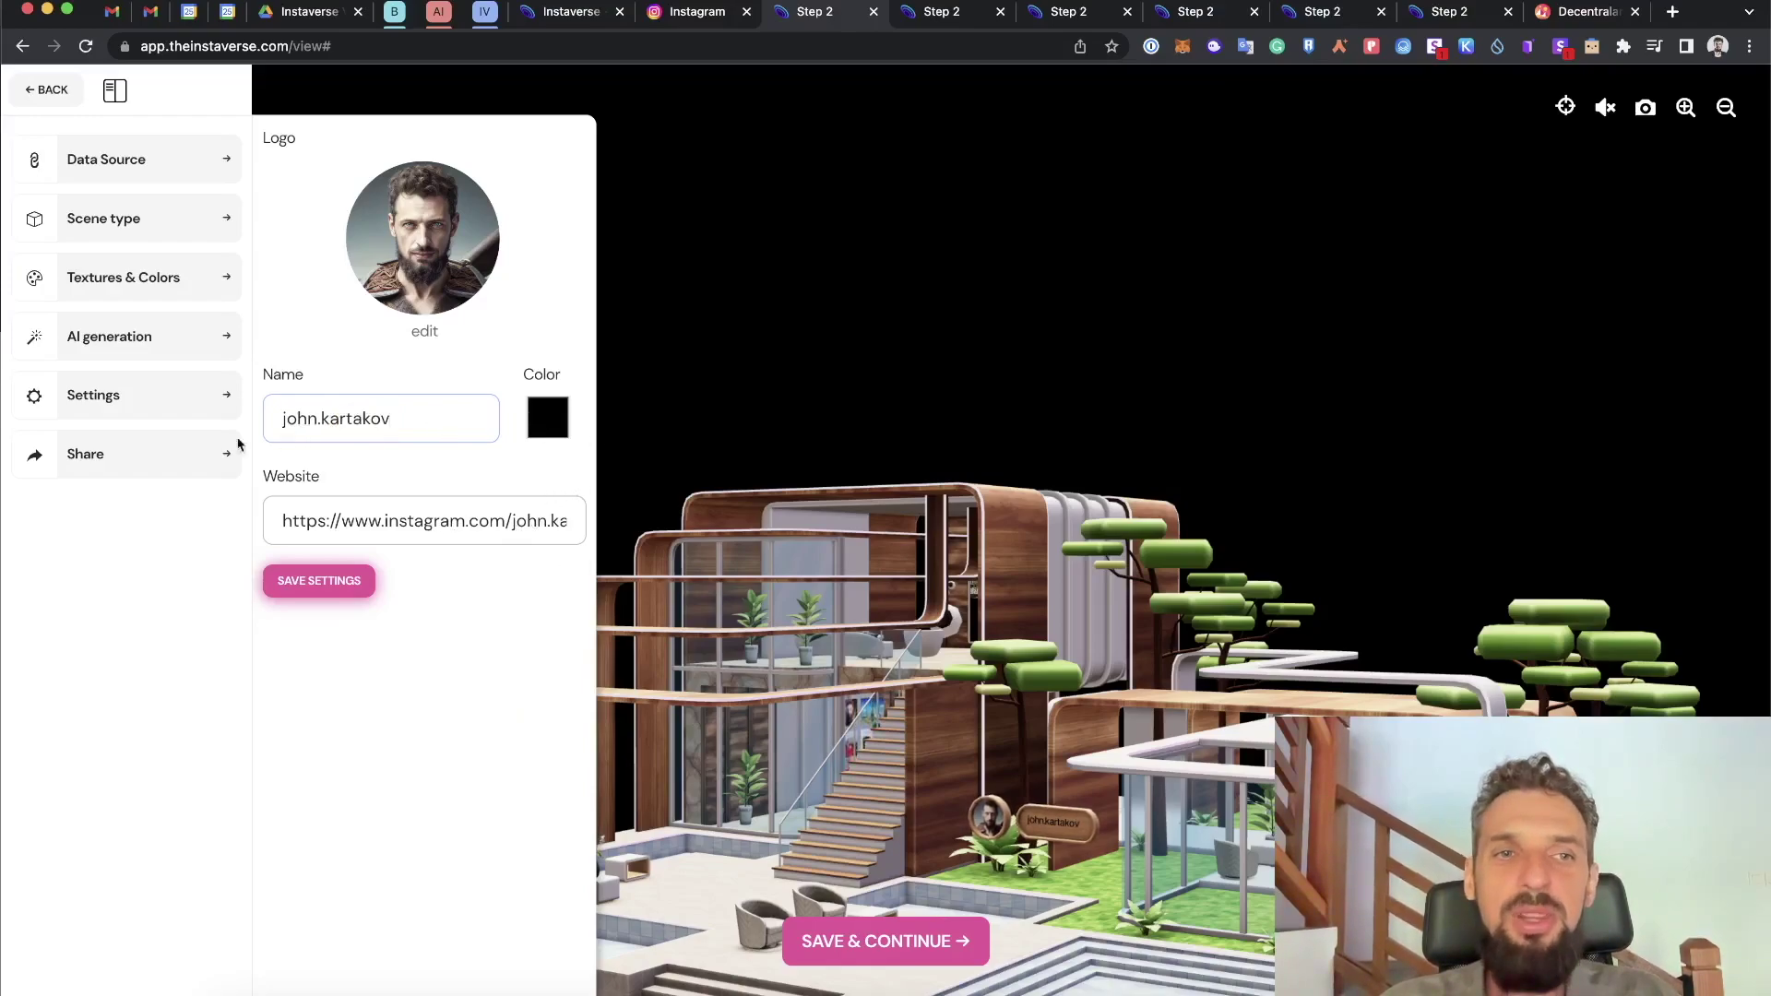
- Check the villa's texture and color options, and save the scene to deploy it to Decentraland
left_click(208, 334)
left_click(210, 278)
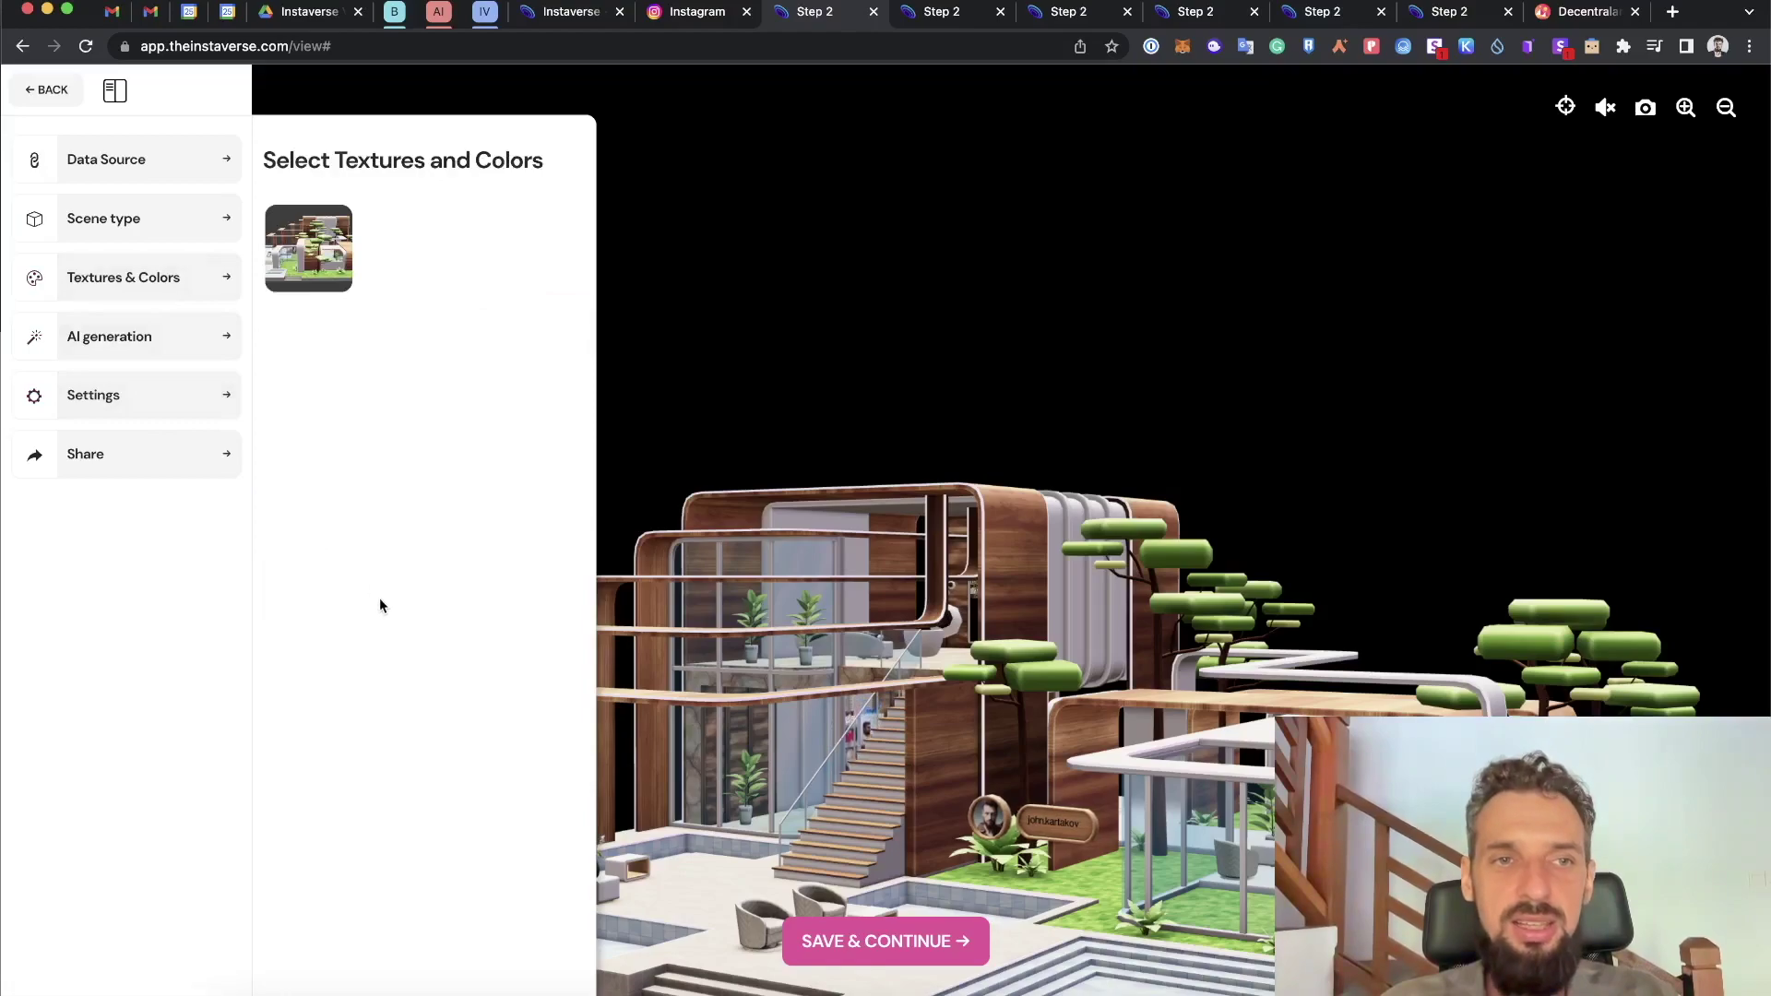
left_click(920, 951)
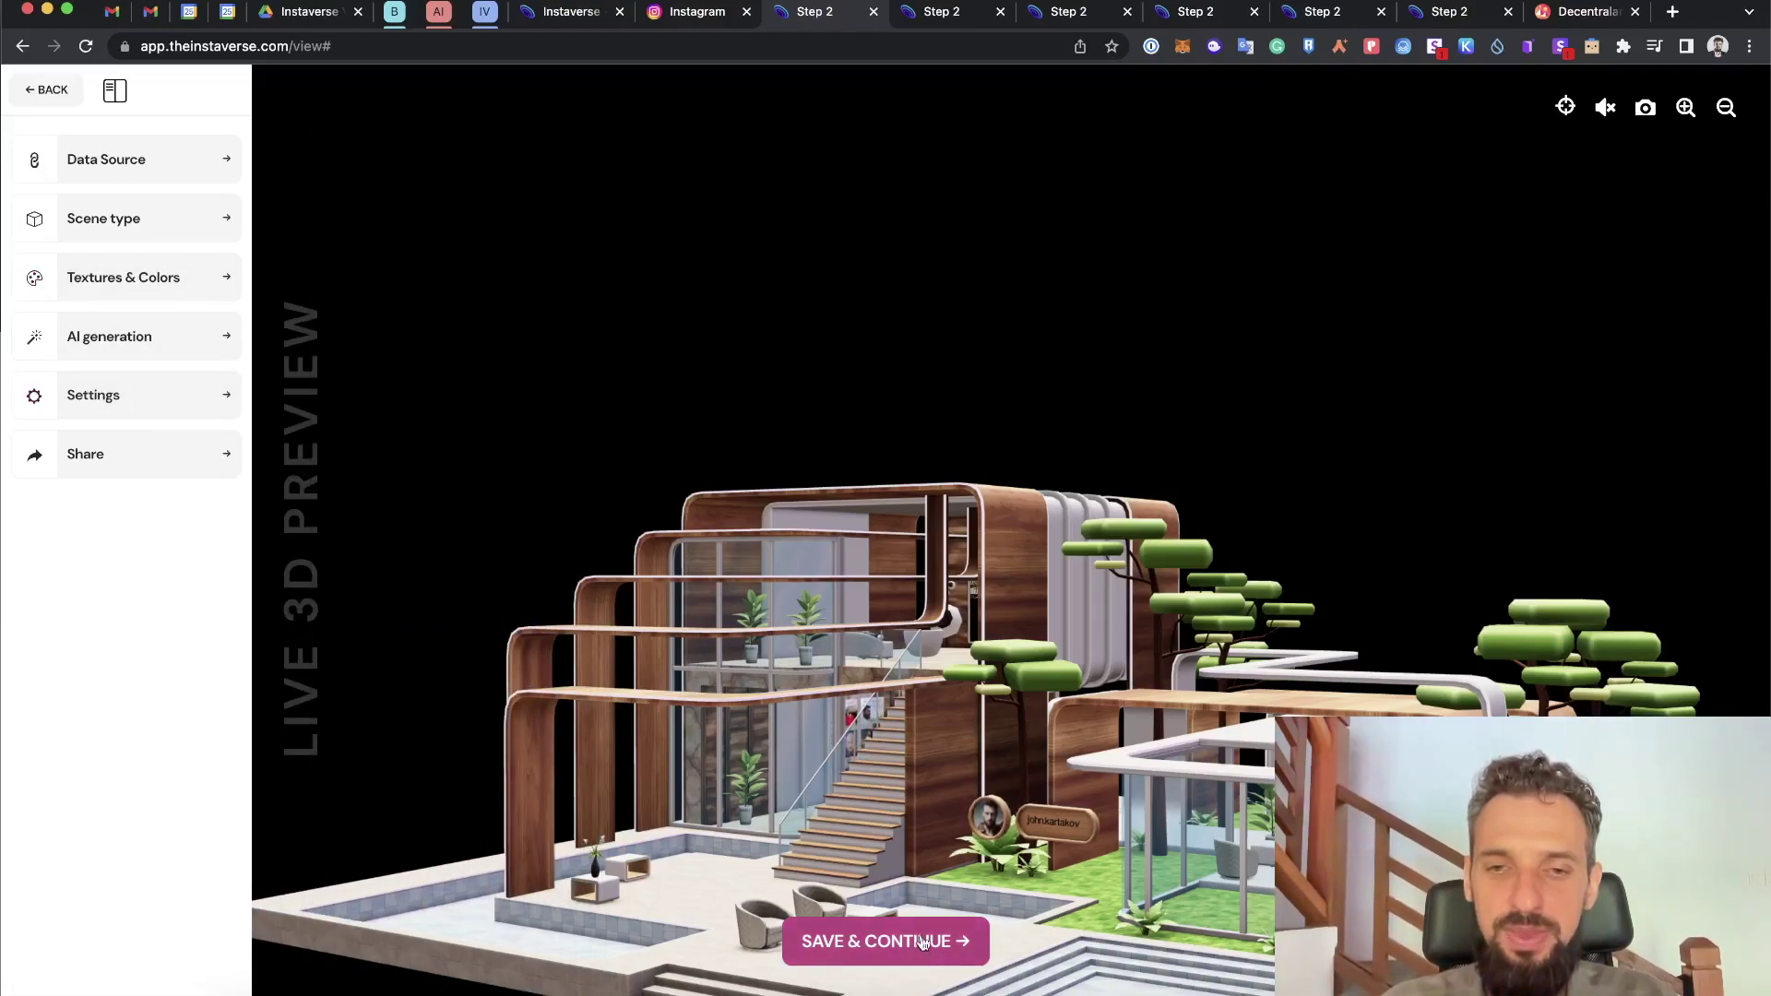
left_click(922, 940)
mouse_move(1113, 811)
left_mouse_down()
mouse_move(1112, 793)
mouse_move(1125, 821)
left_mouse_up()
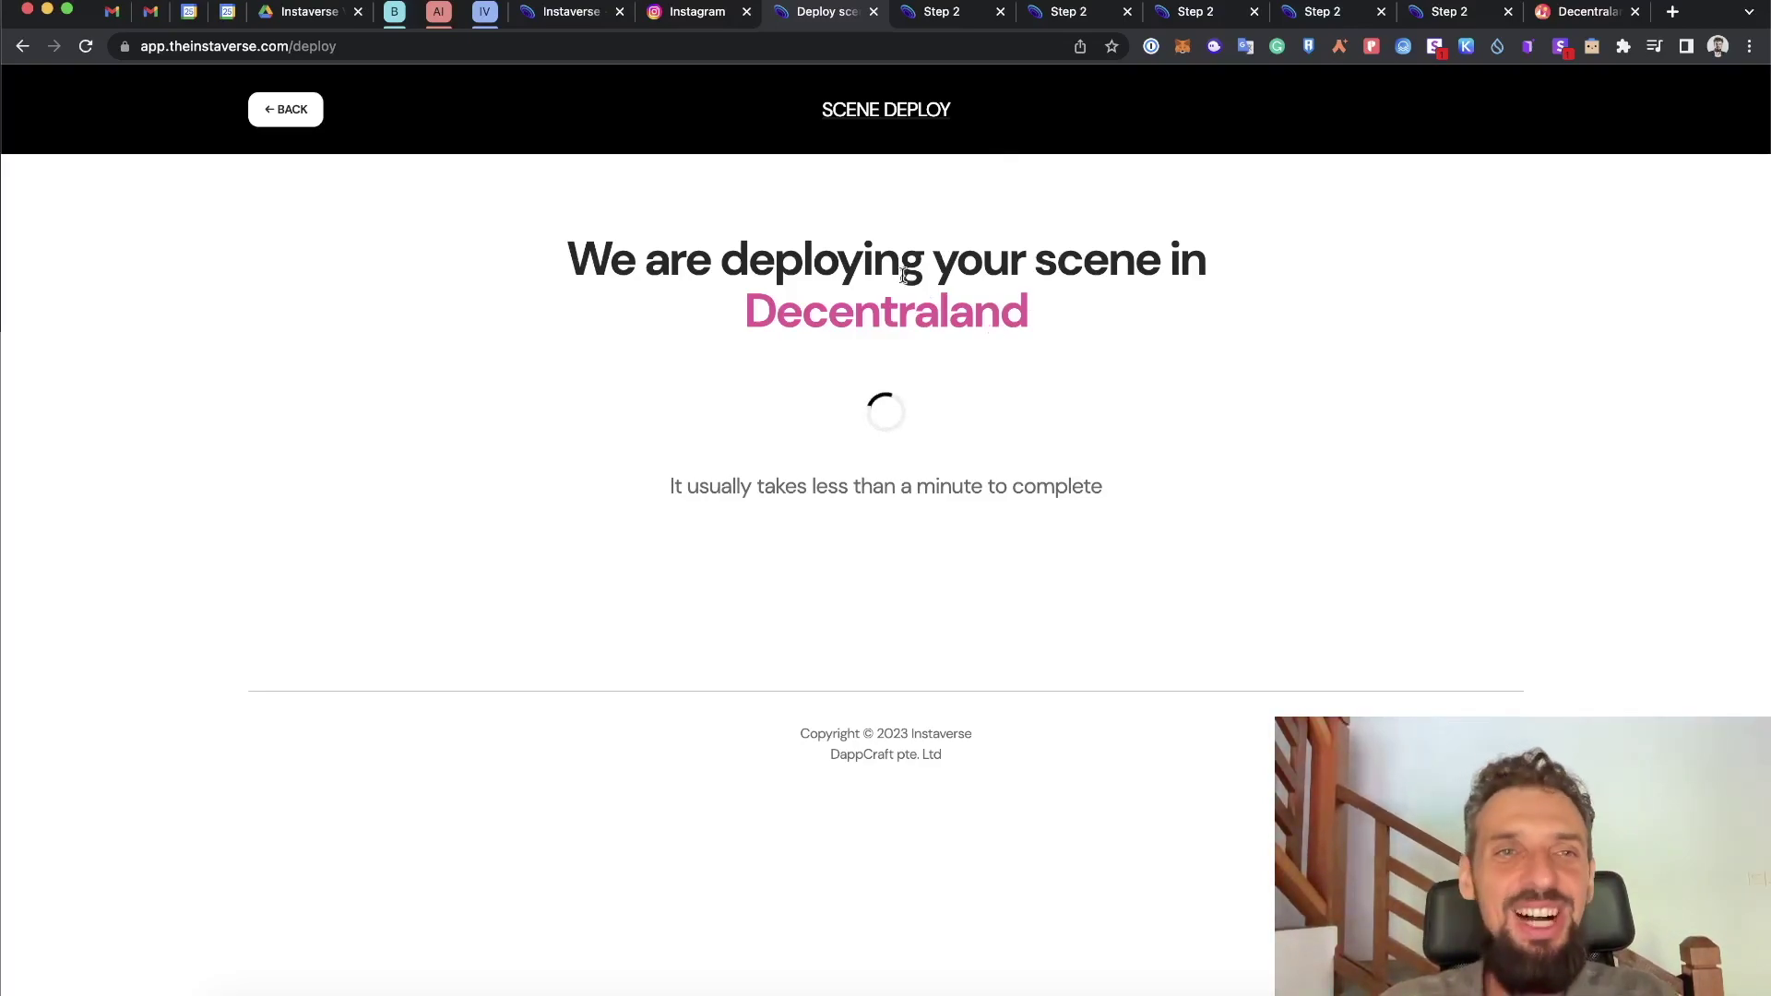
- Switch to the sci-fi scene with wood and grass textures and inspect its AI generation options, scene type and 3D preview
left_click(952, 13)
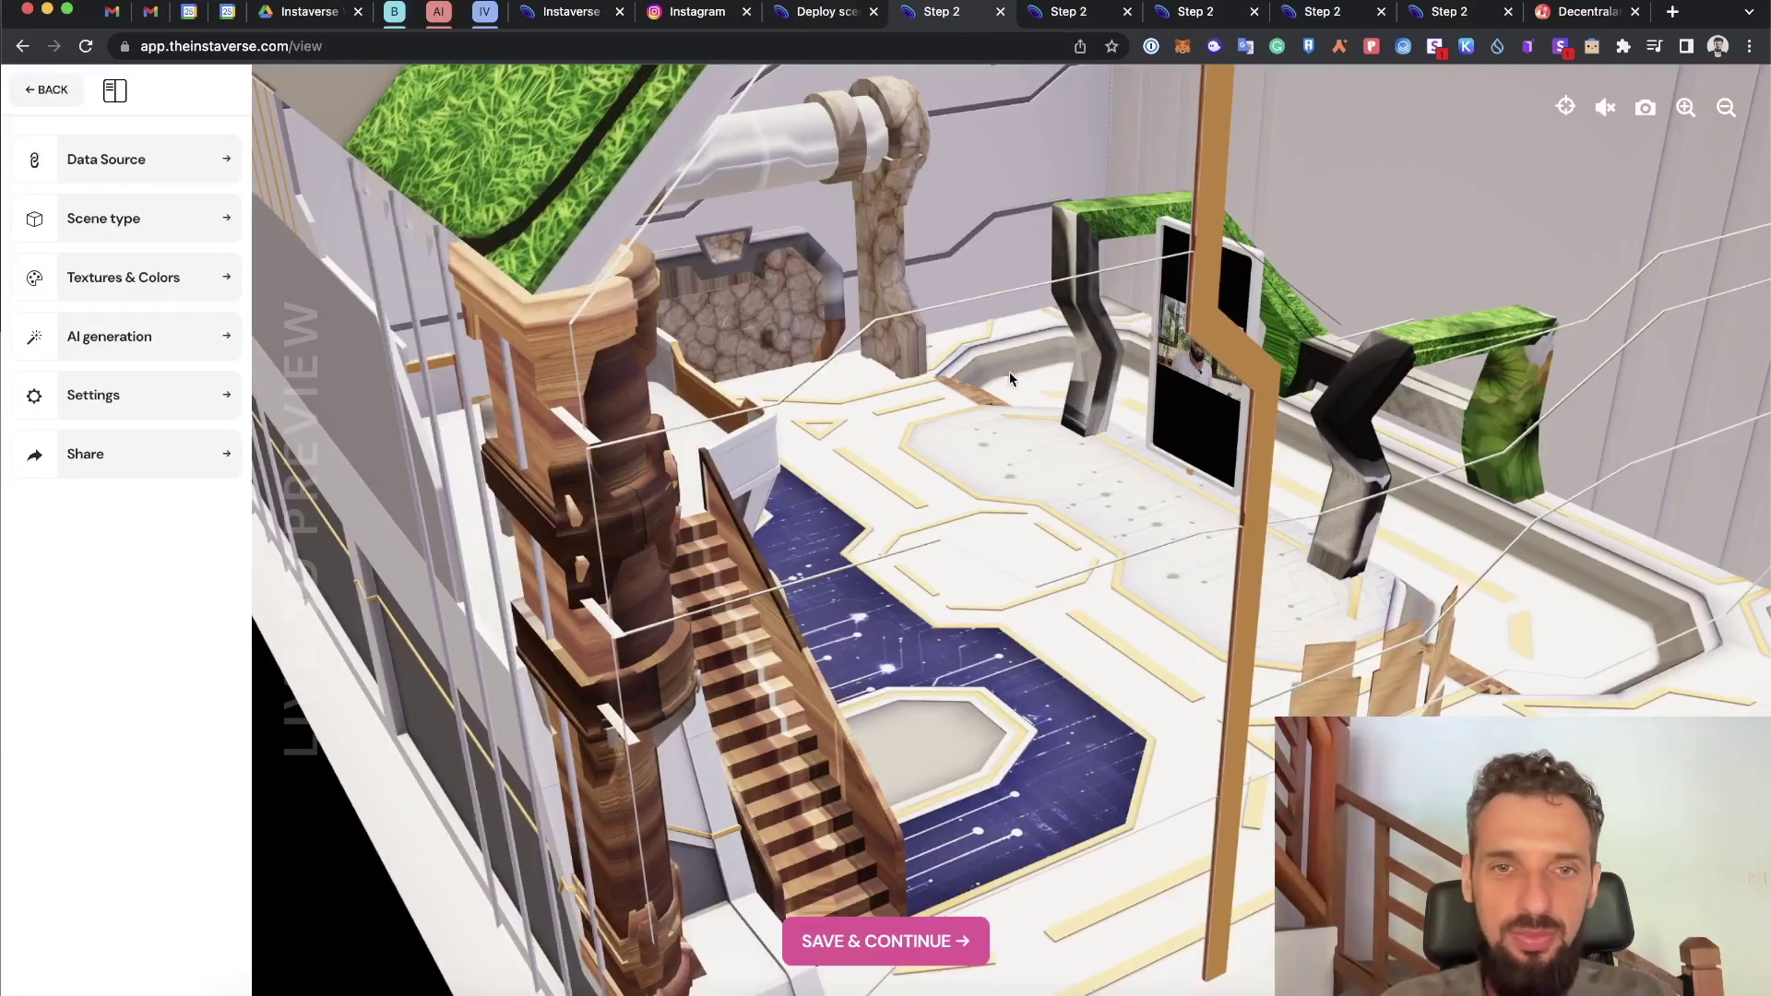
mouse_move(221, 336)
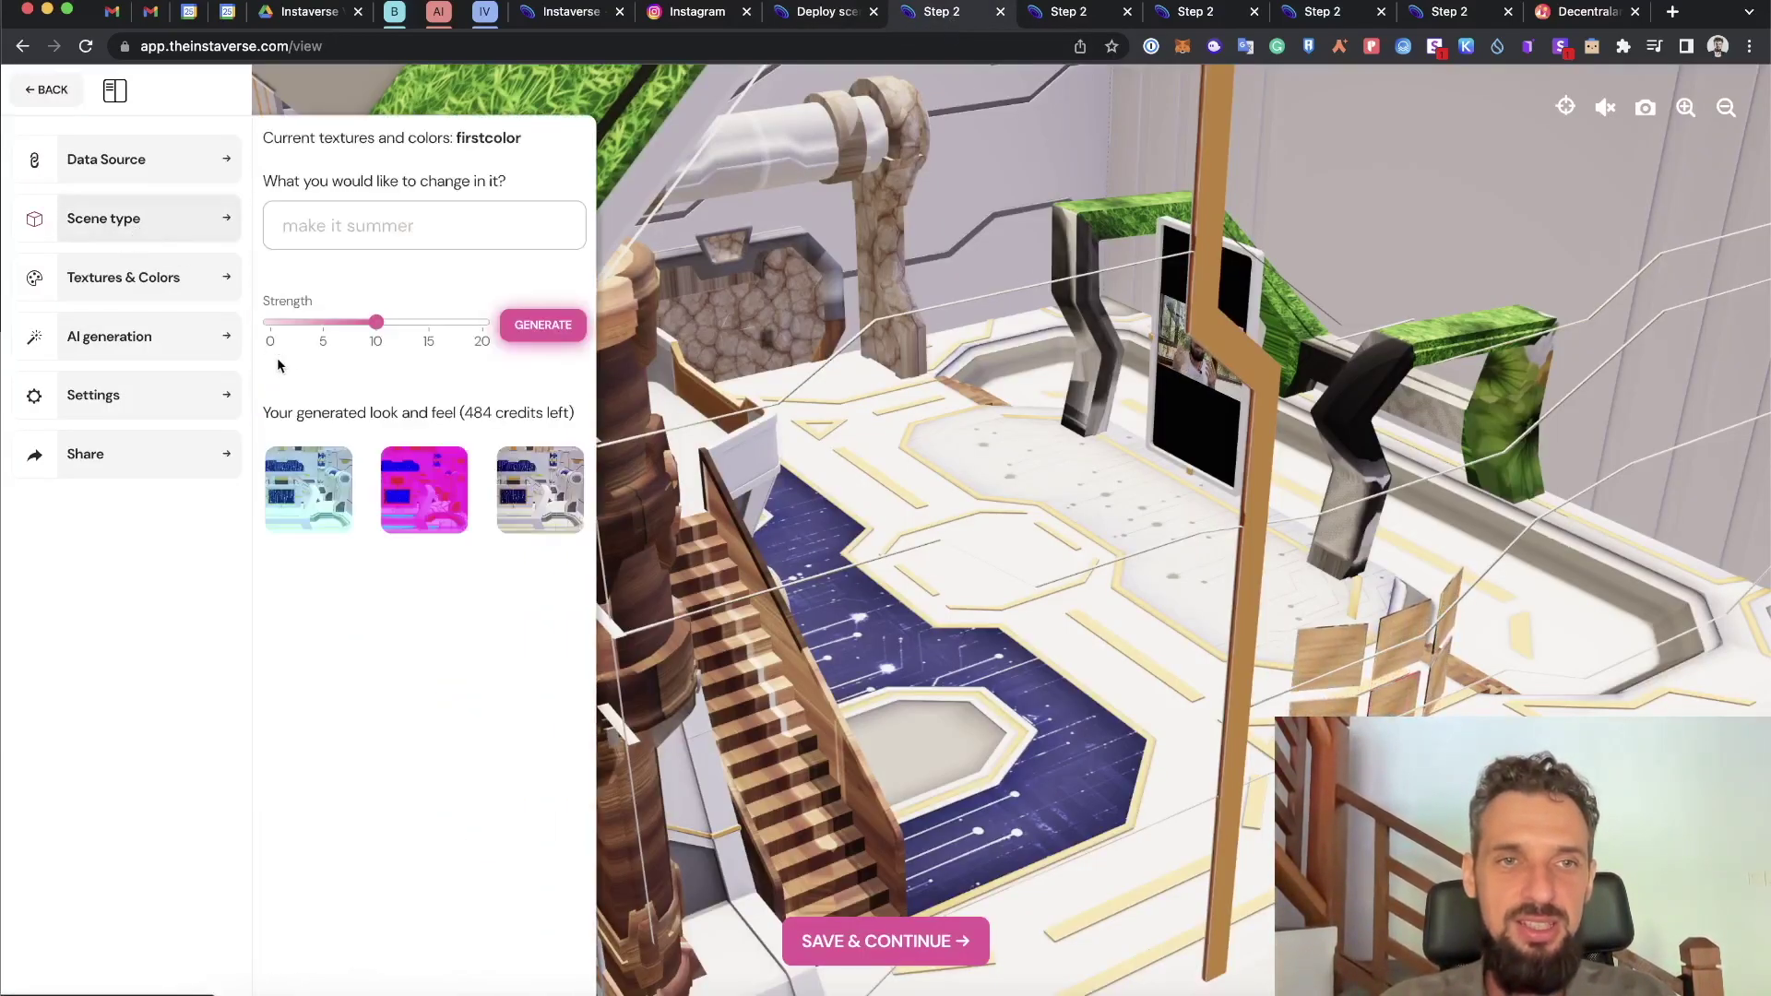
mouse_move(118, 222)
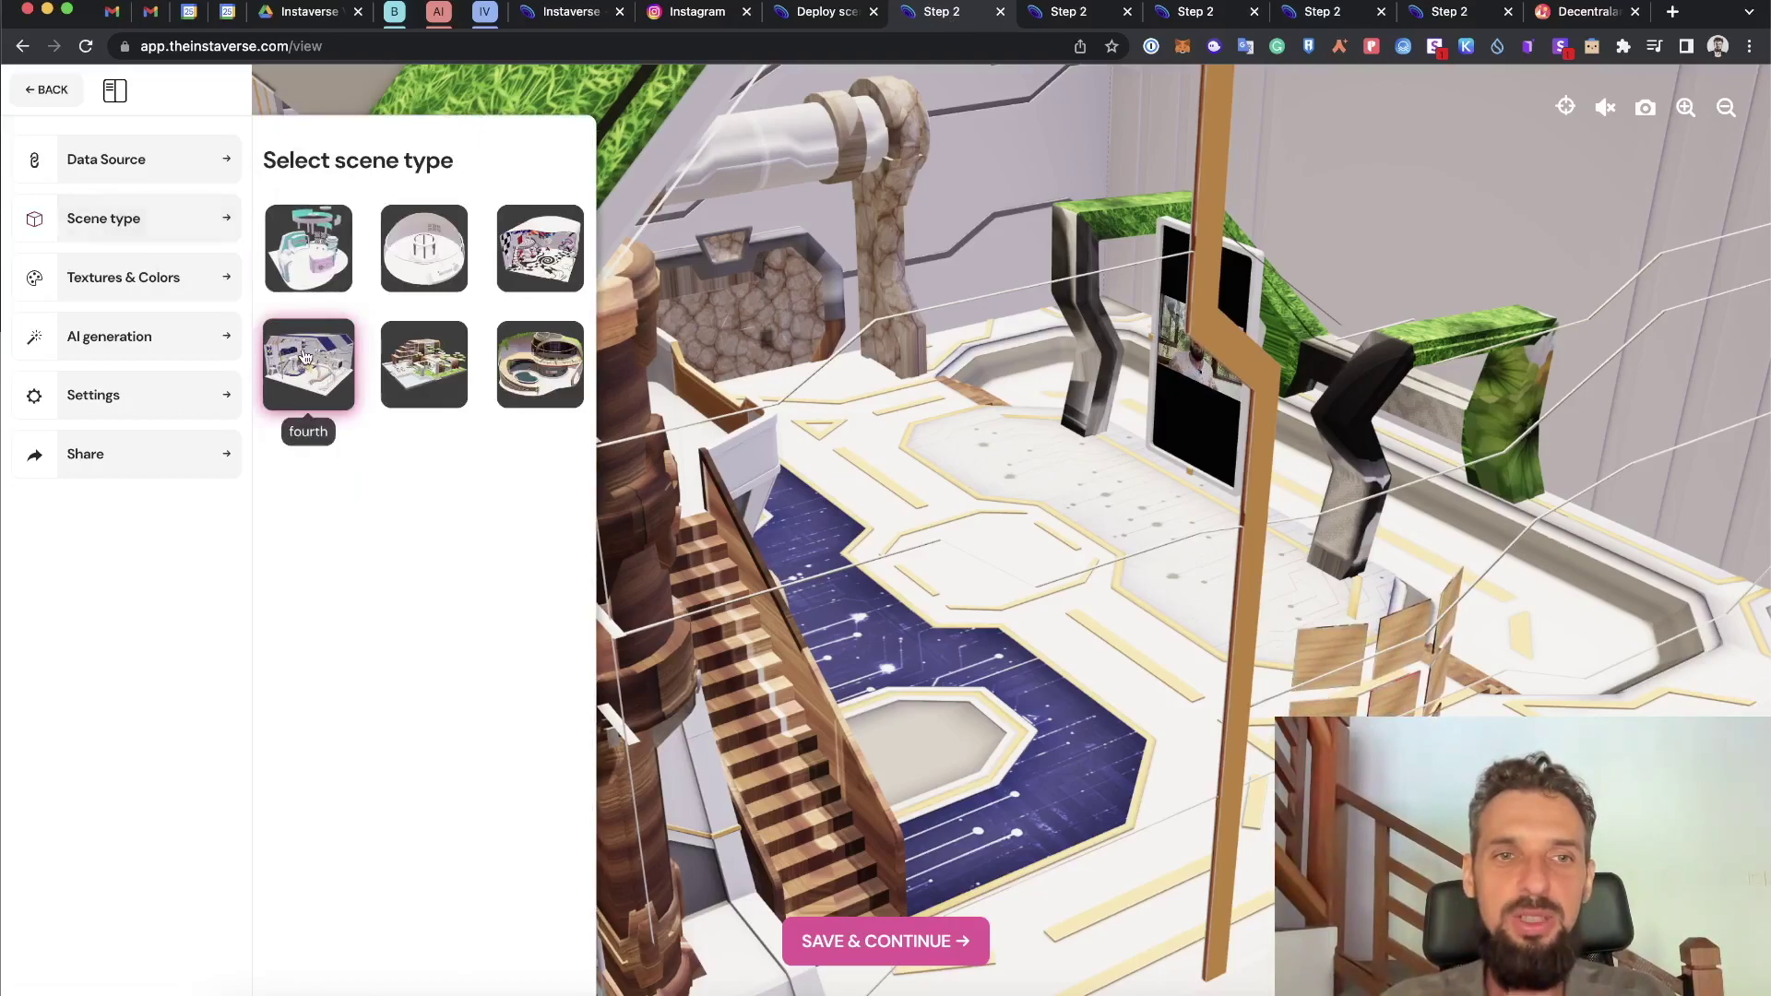
mouse_move(954, 570)
left_mouse_down()
mouse_move(786, 590)
mouse_move(943, 568)
mouse_move(922, 577)
left_mouse_up()
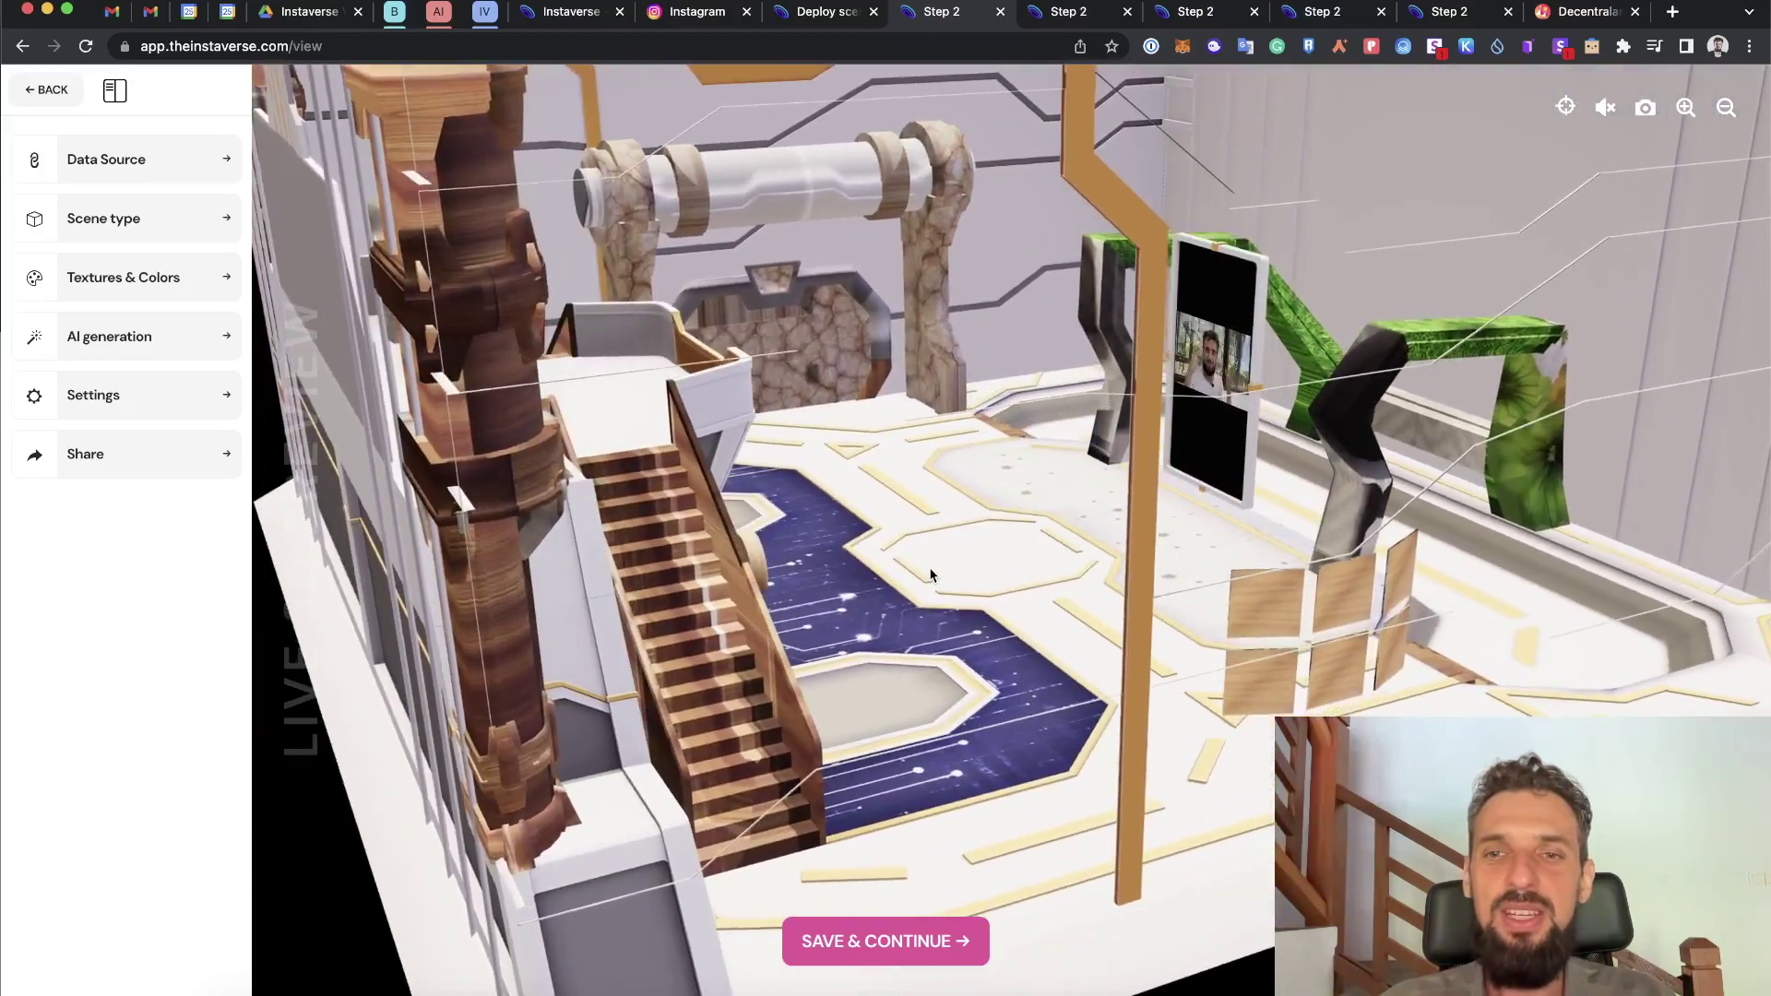
- Switch to the scene with the "glass and steal" textures and enter "make firework" as its AI generation prompt
left_click(1056, 9)
left_click(1124, 311)
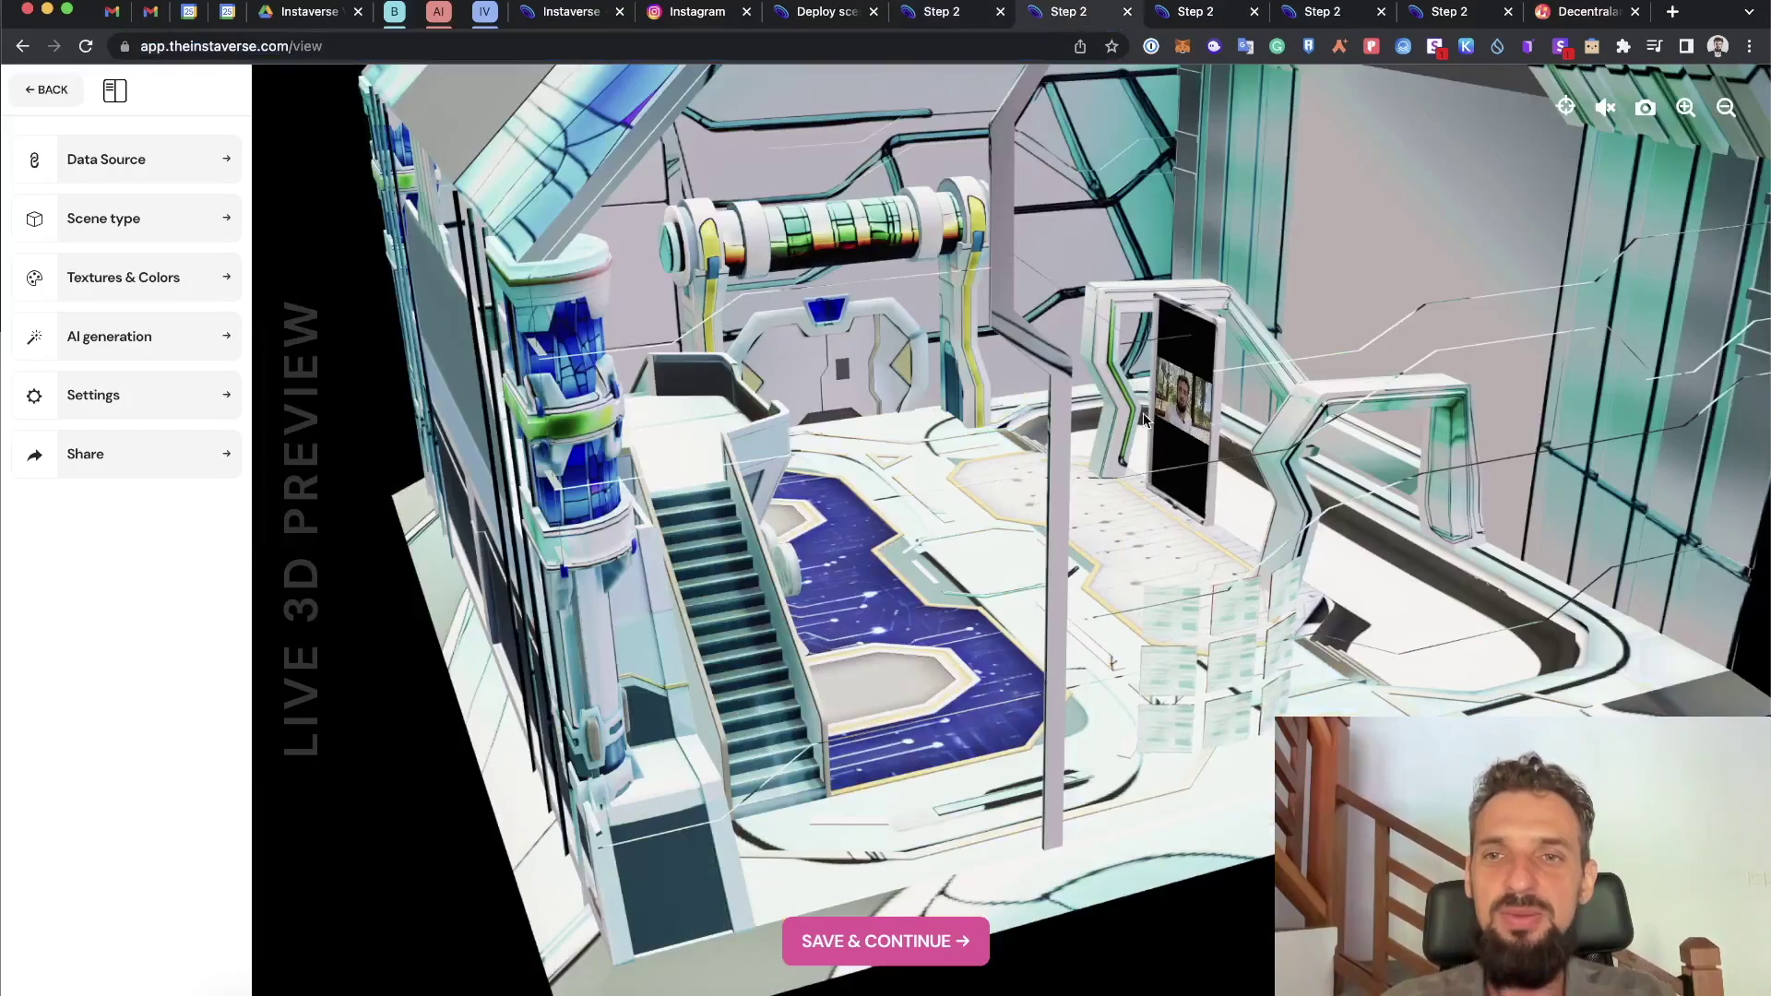
left_click(138, 341)
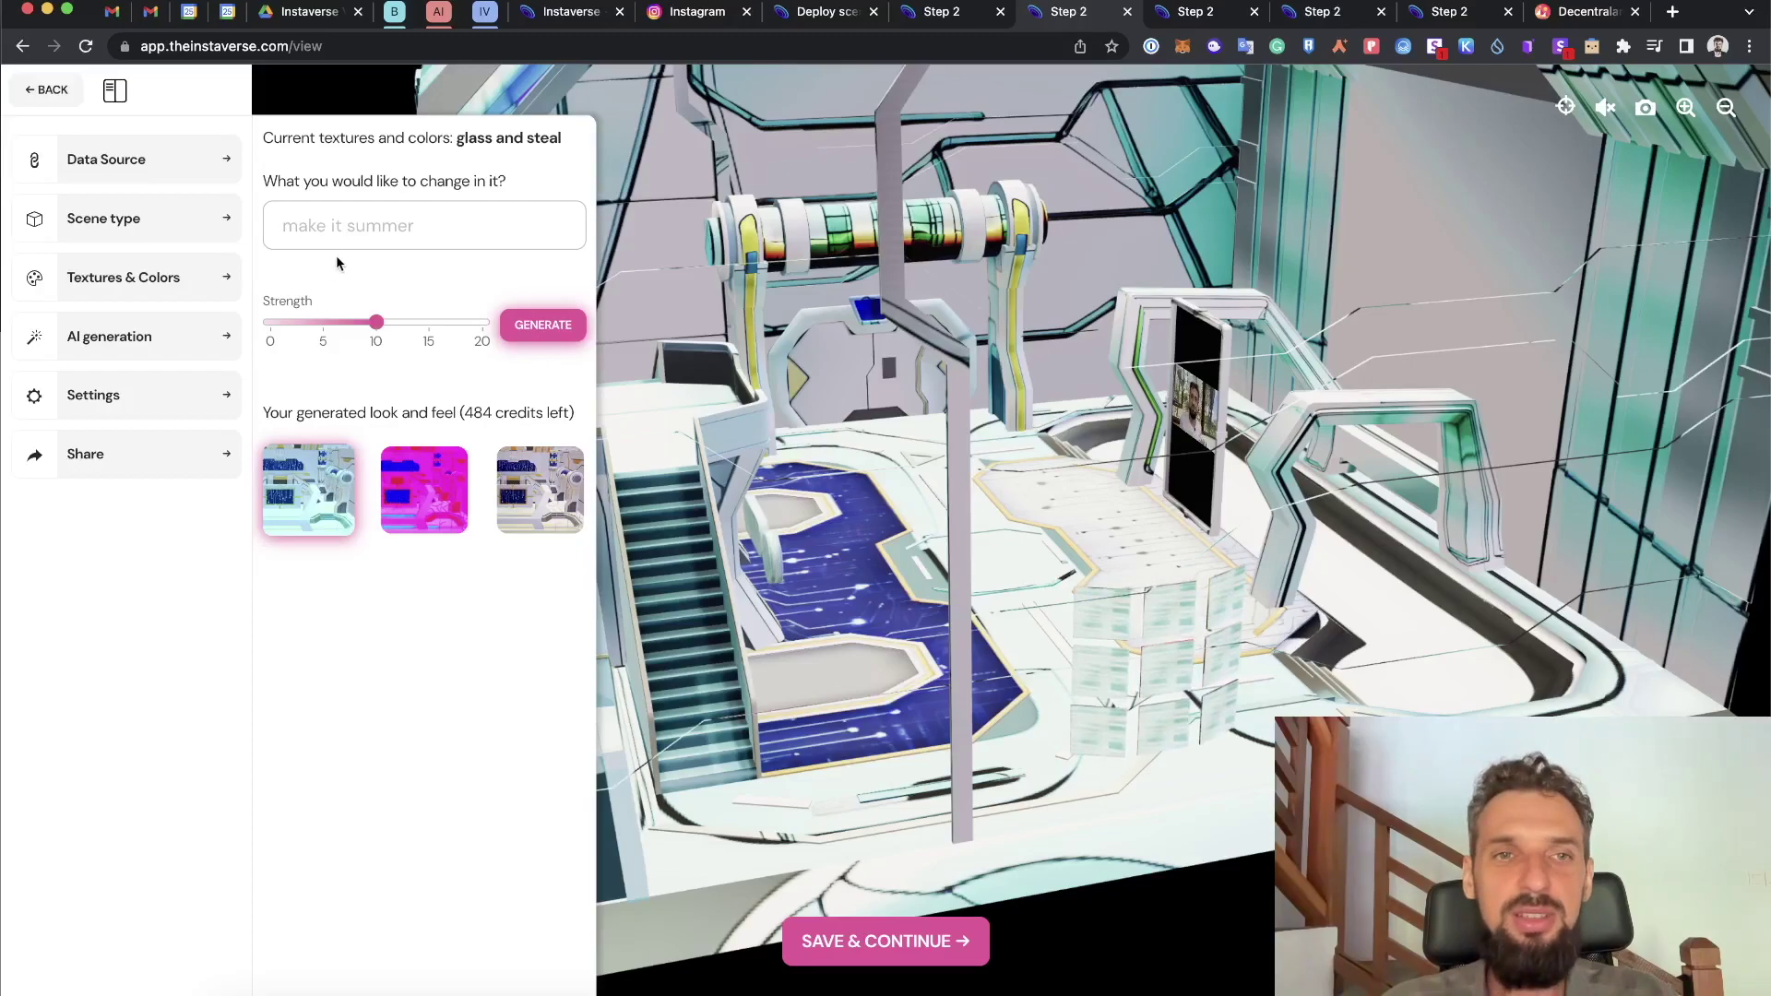
left_click(360, 231)
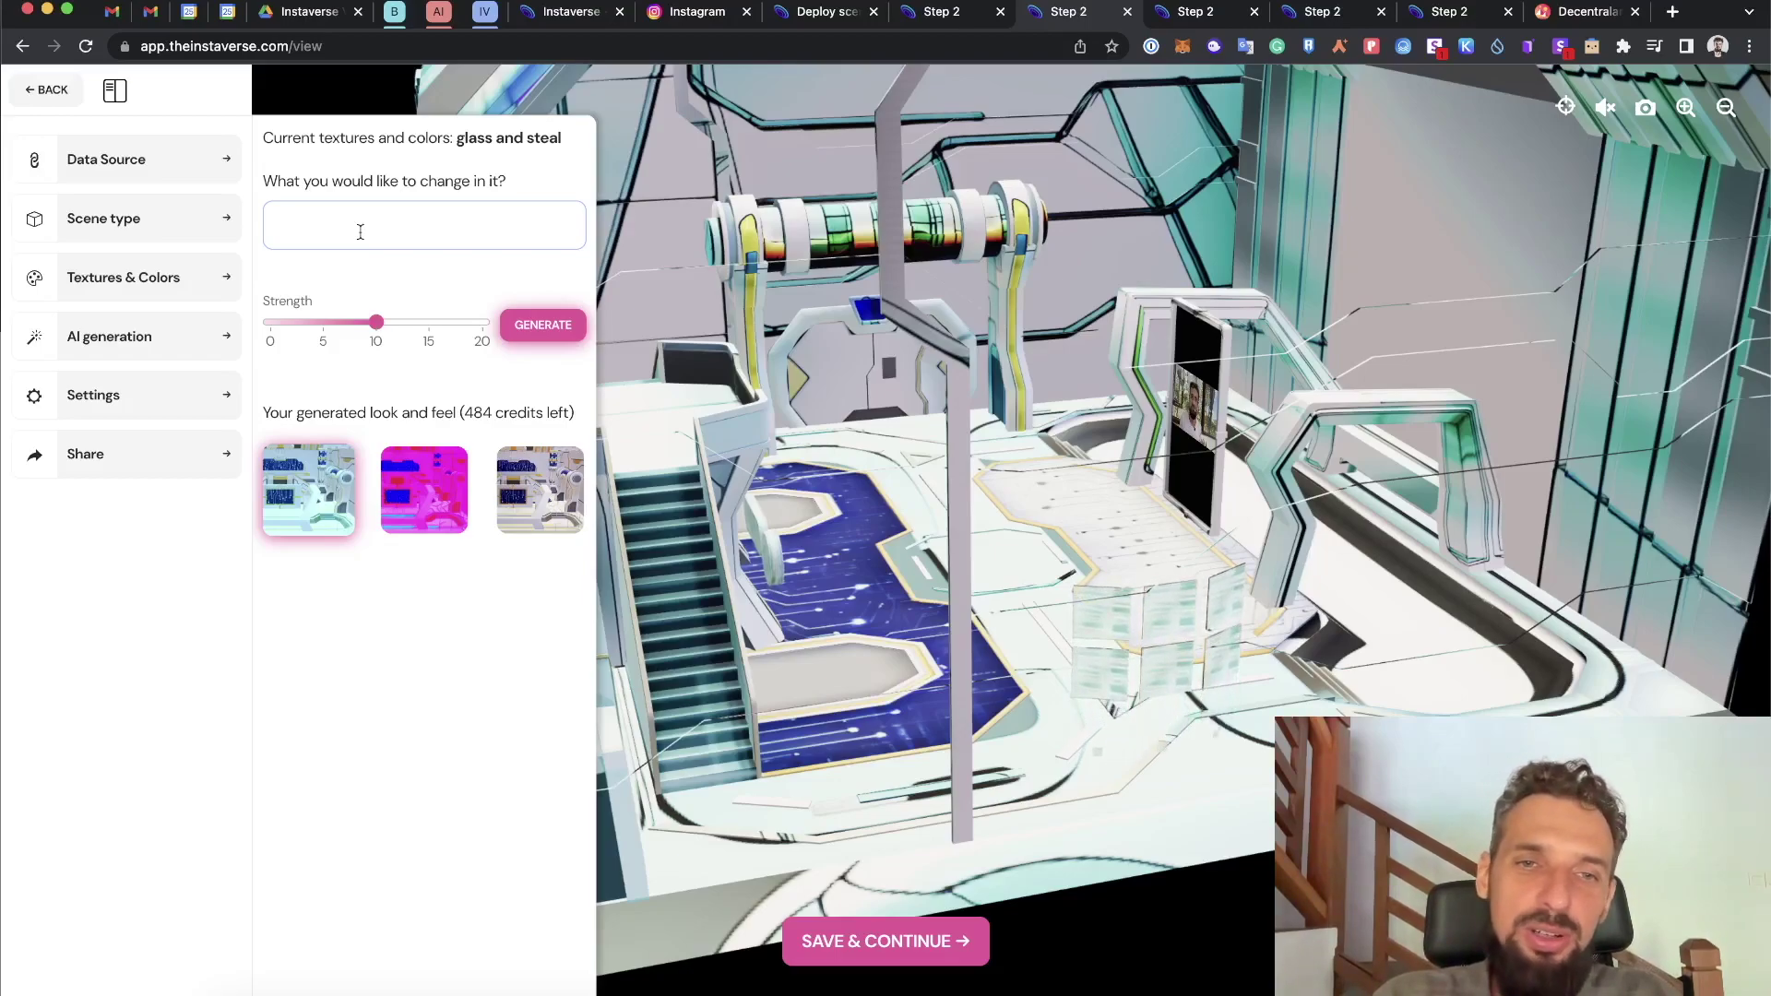
type("make")
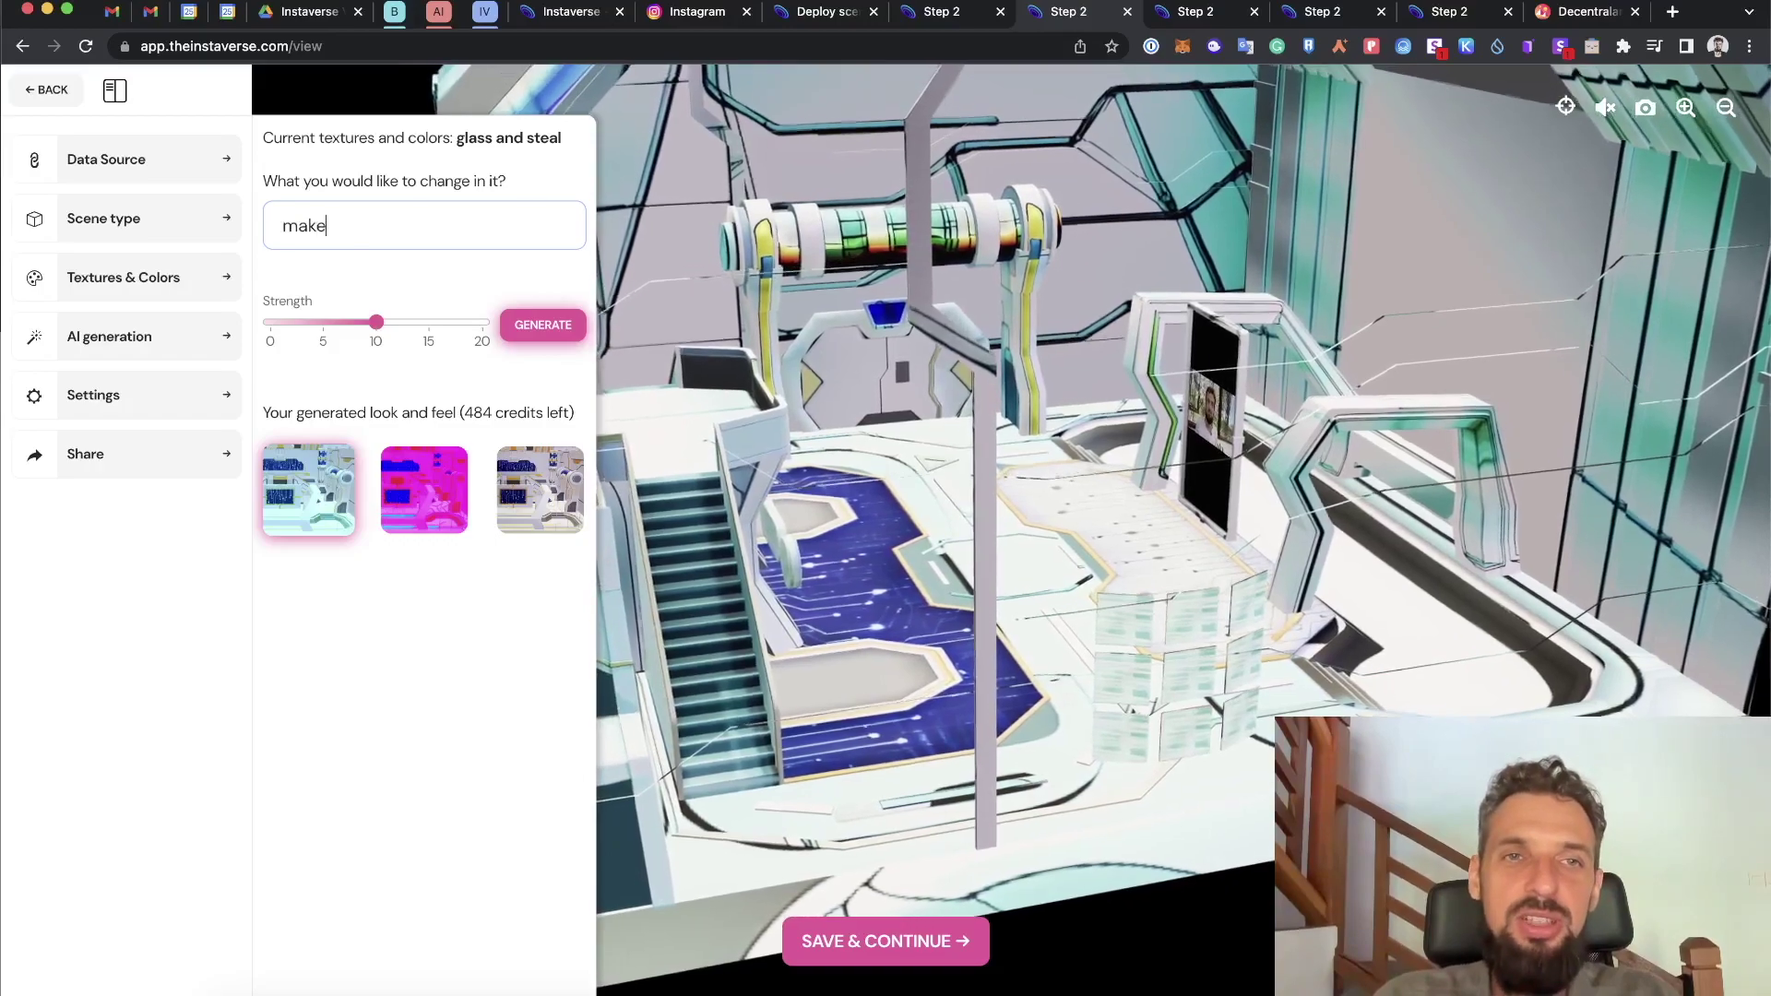
type(" firework")
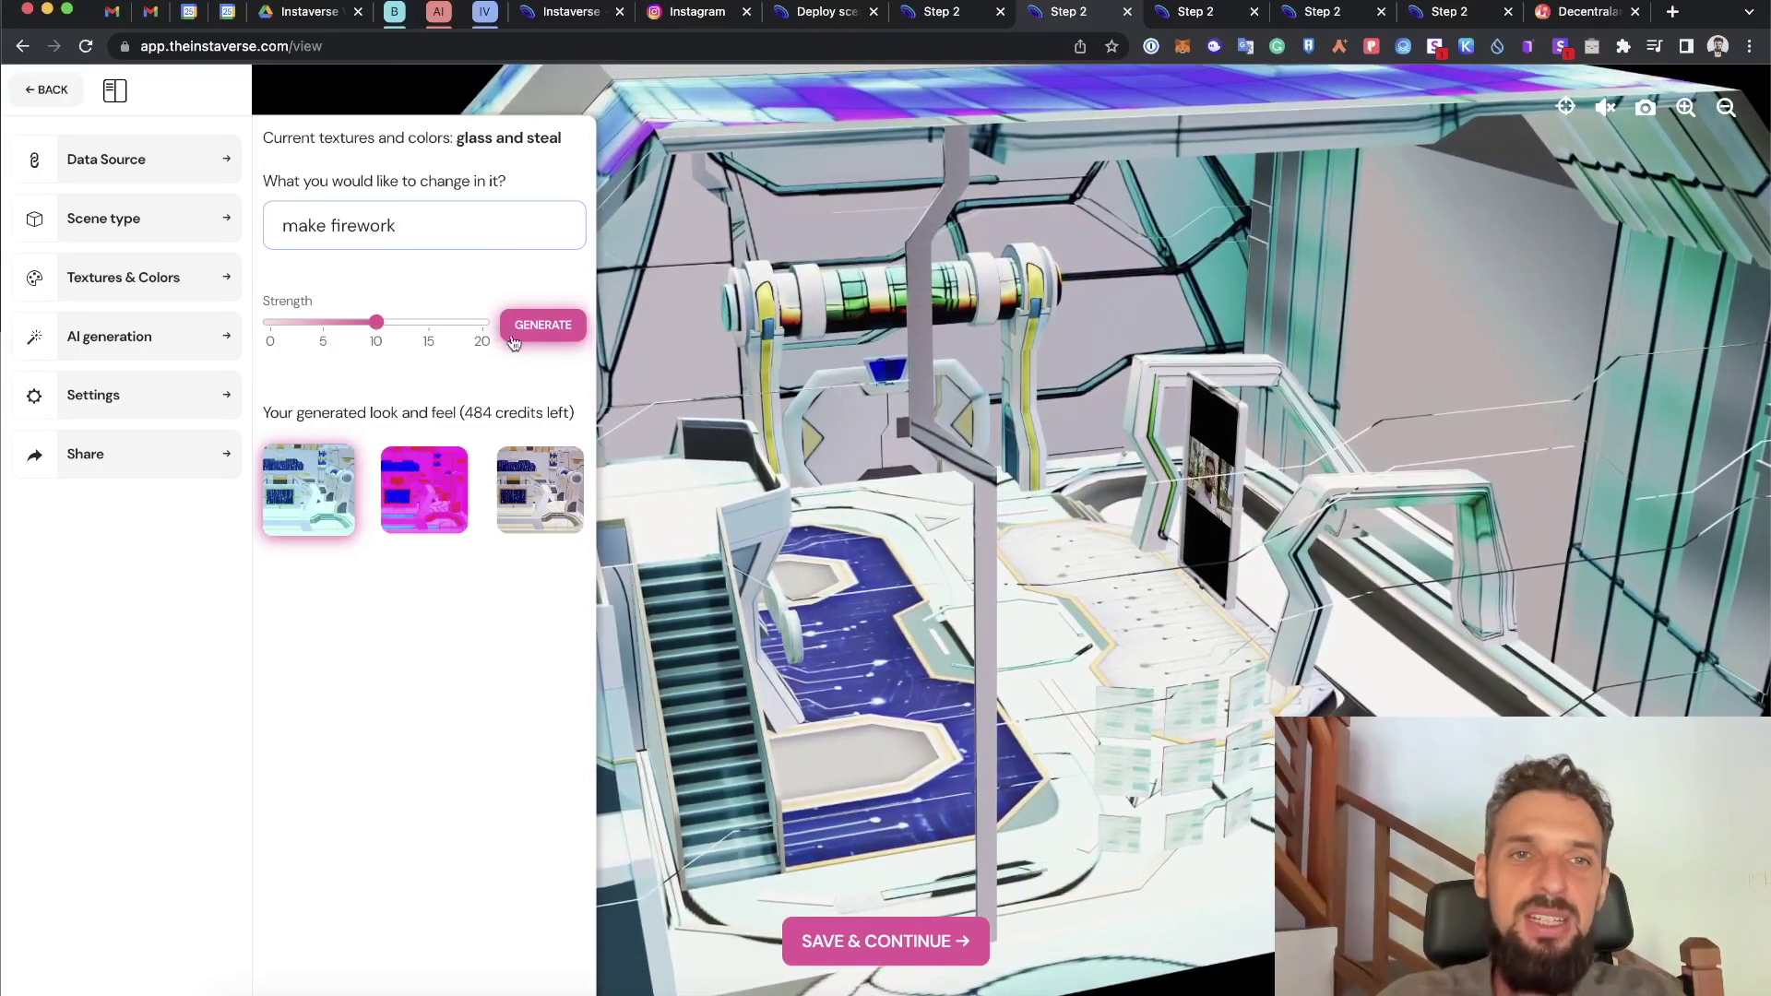
left_click(532, 329)
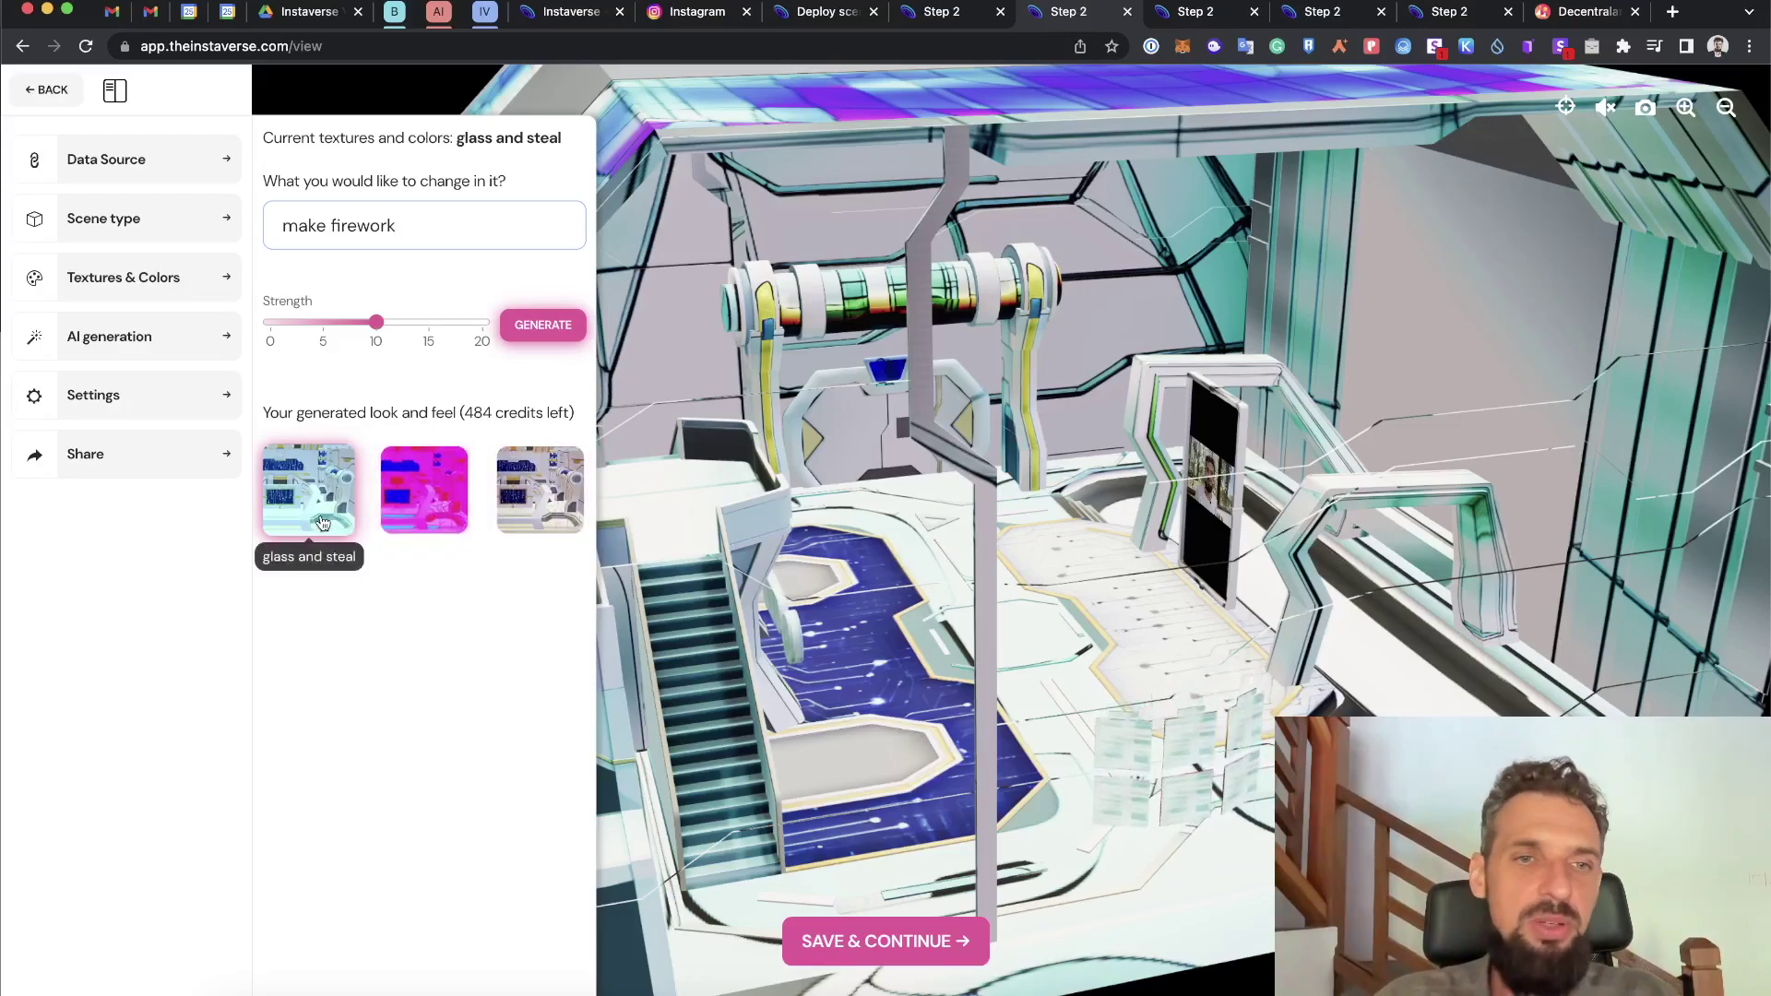
- Inspect the "glass and steal" scene preview and switch to the white, blue and orange texture variant for comparison
mouse_move(947, 552)
left_mouse_down()
mouse_move(942, 535)
mouse_move(1015, 557)
mouse_move(975, 578)
mouse_move(965, 555)
left_mouse_up()
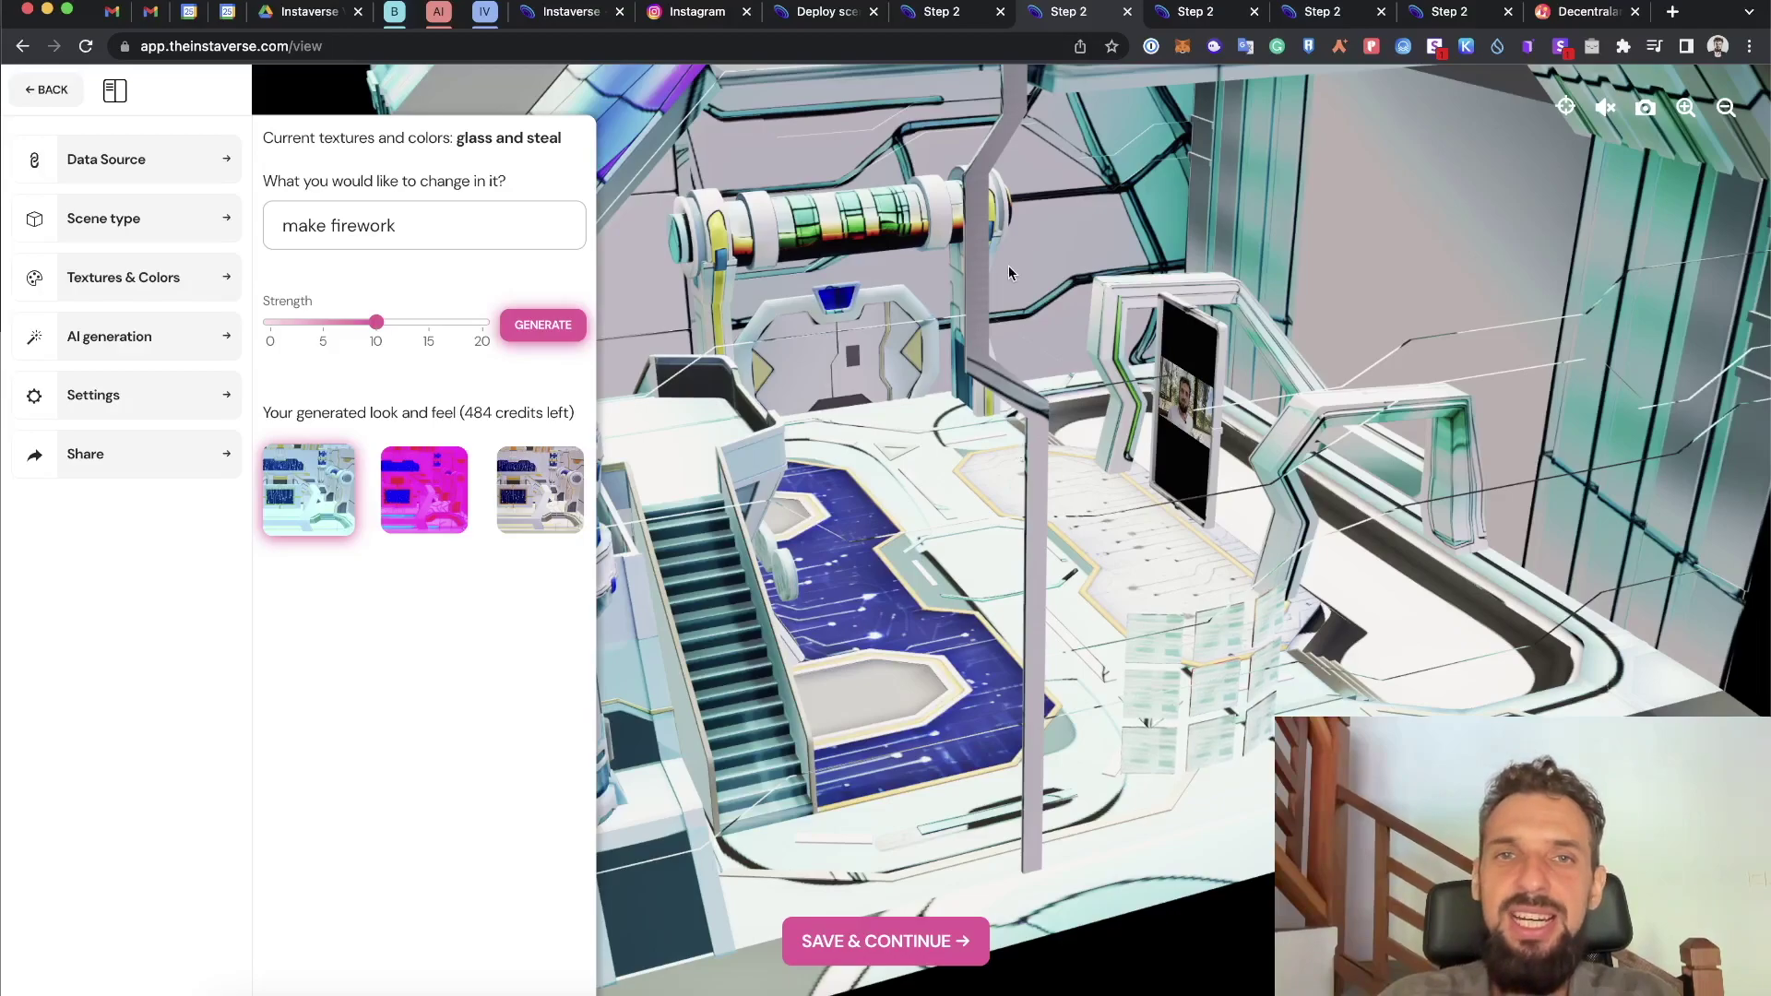
left_click(1172, 20)
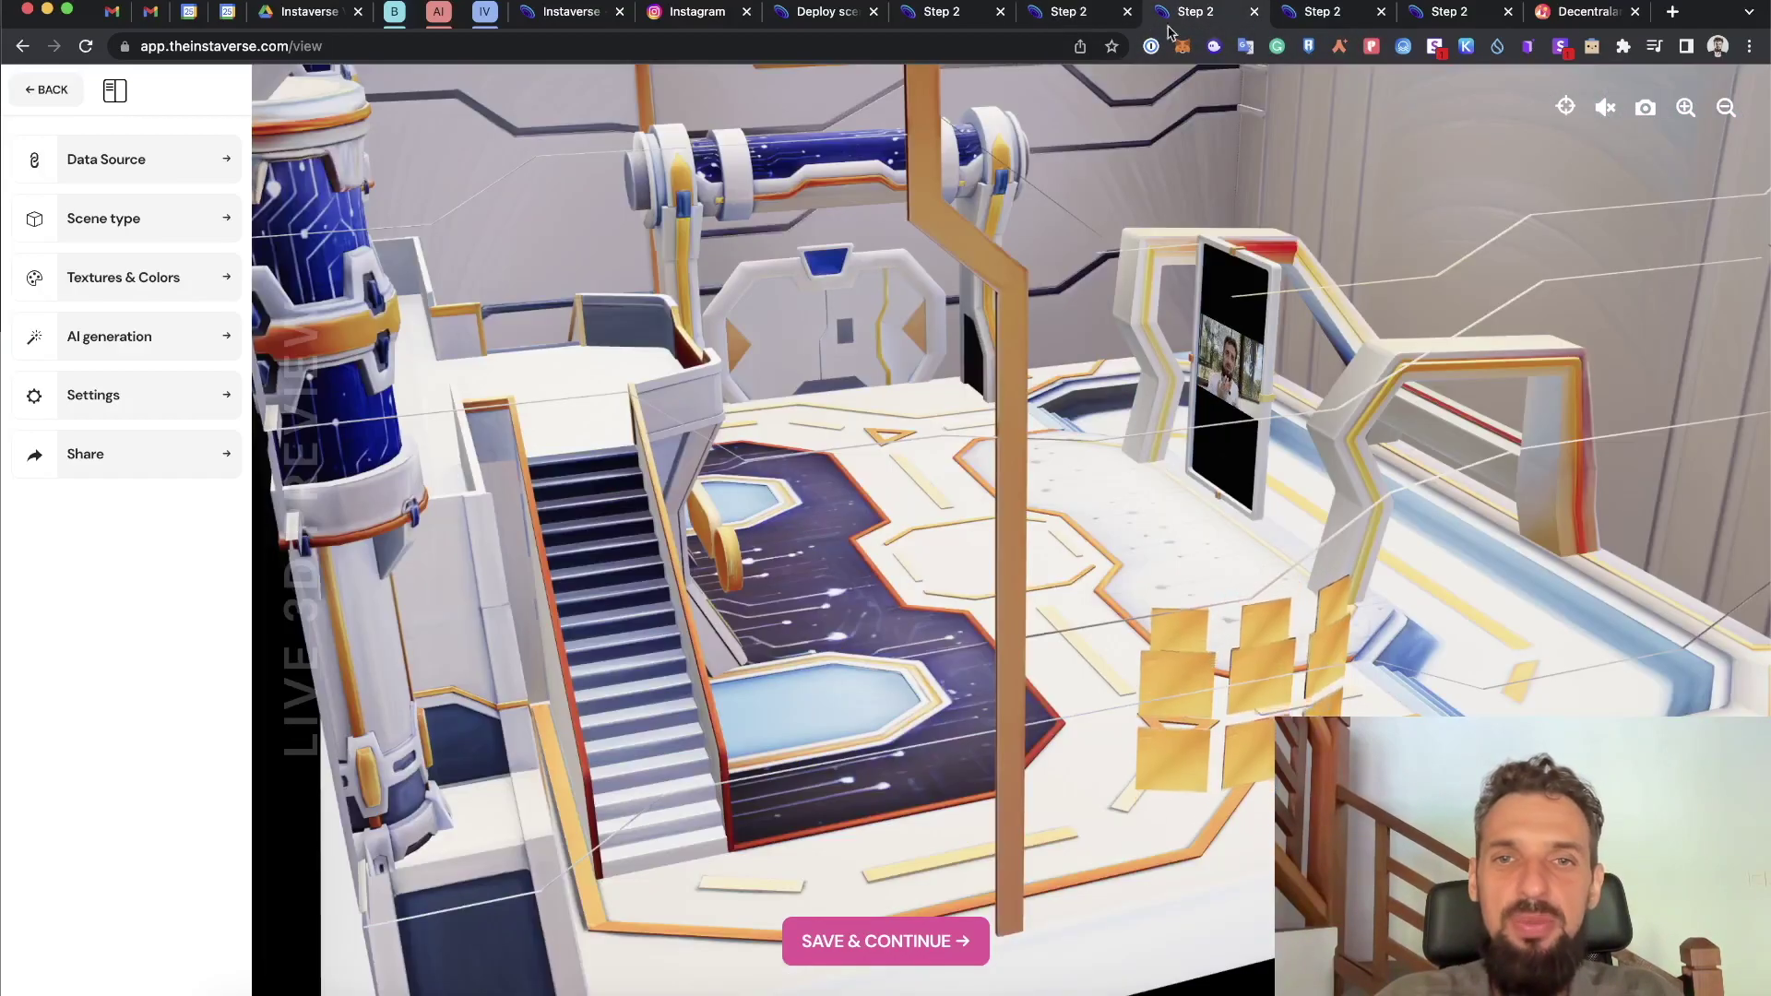
- Look over the sci-fi preview, then inspect the chess-themed scene's 3D preview, scene type, AI generation and texture options
left_click_drag(973, 362, 893, 357)
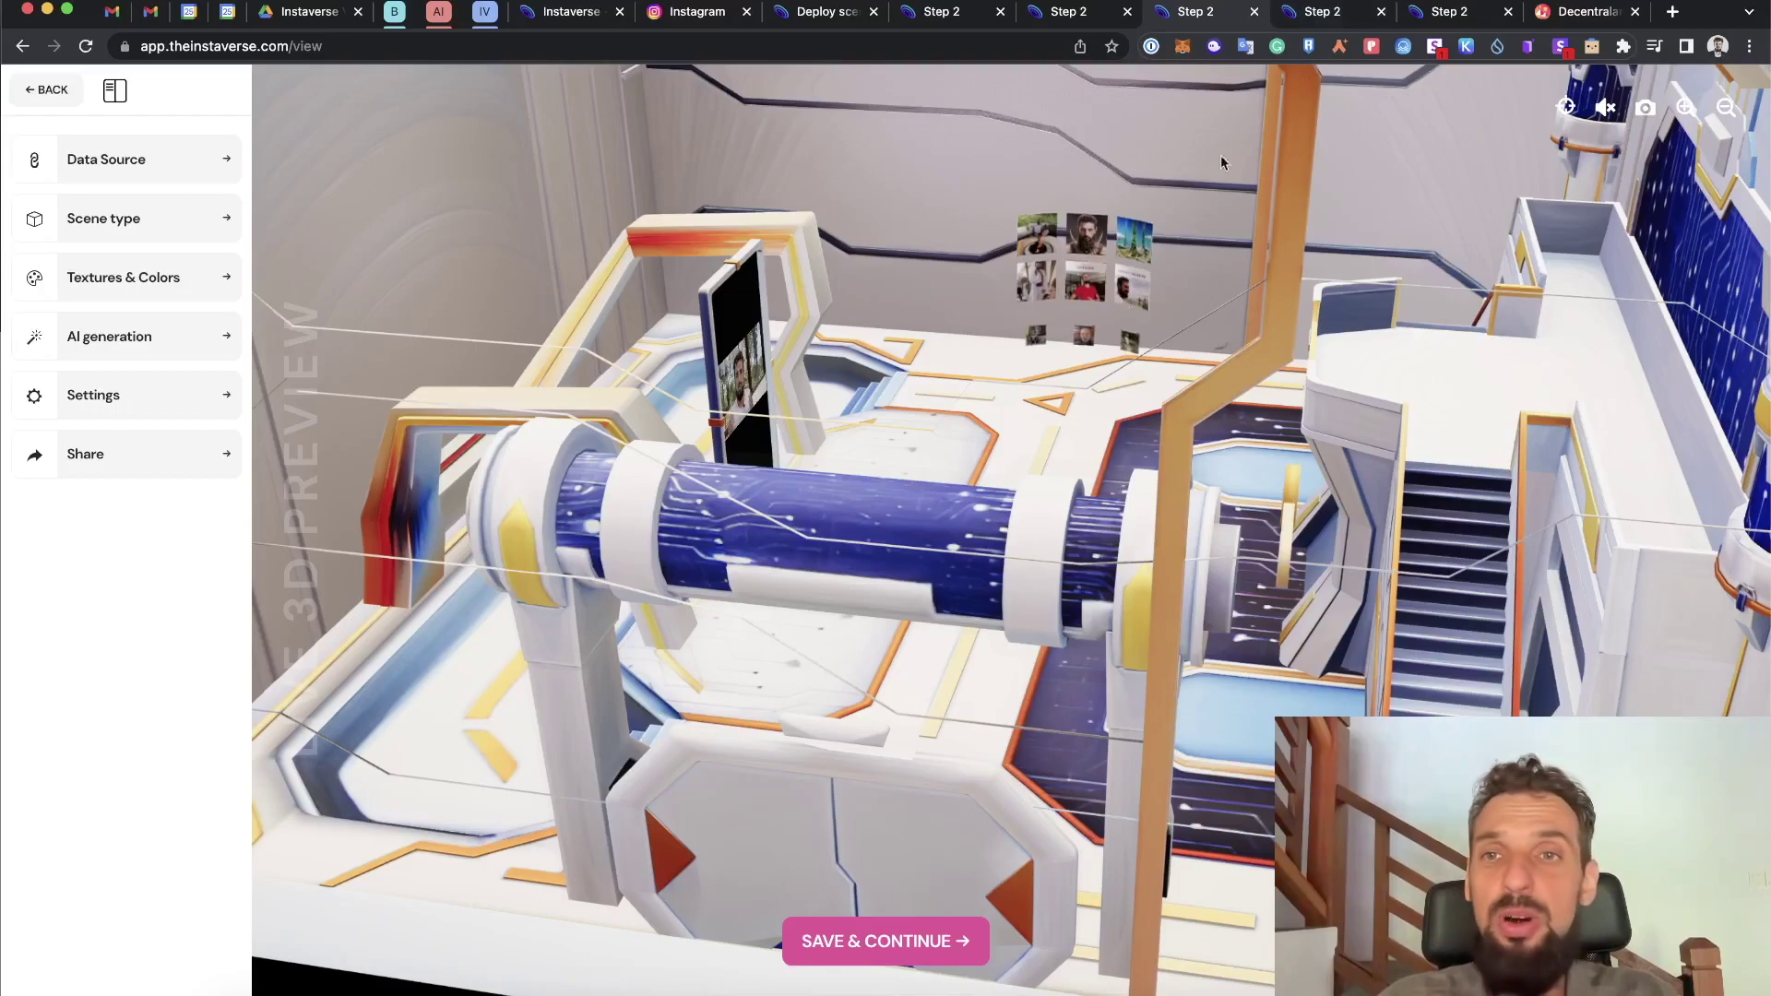
left_click(1330, 12)
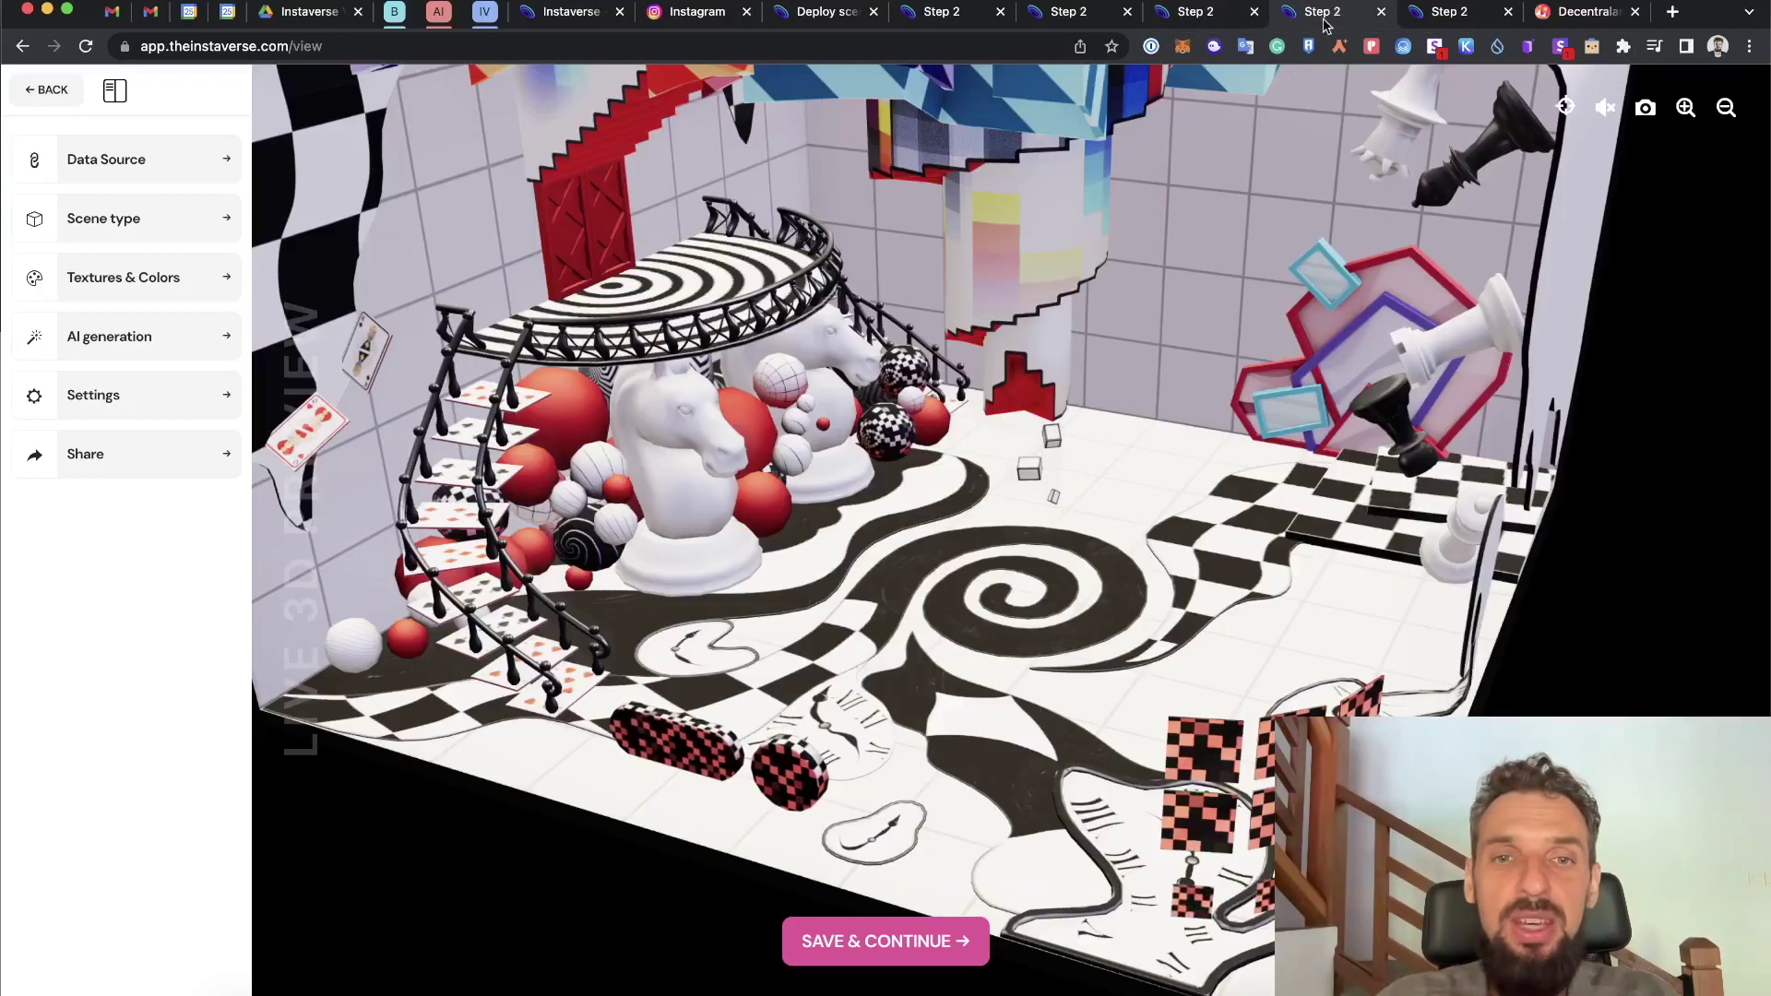
left_click_drag(1063, 450, 1135, 458)
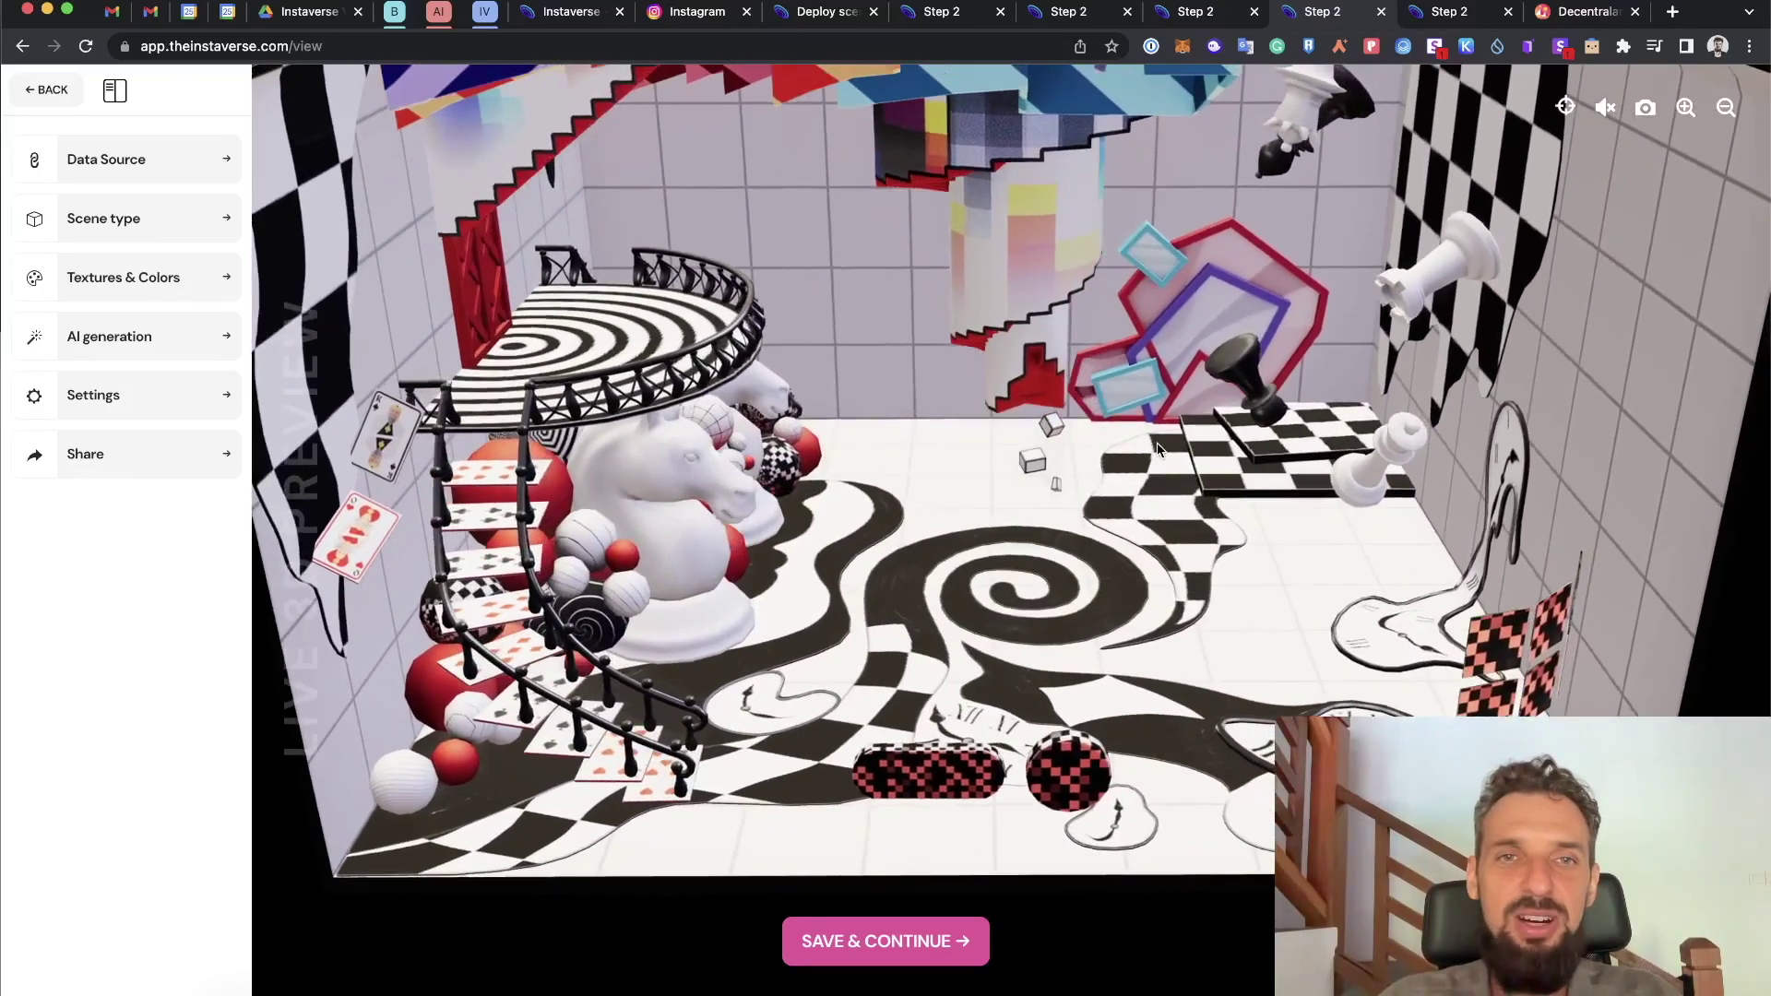
left_click(157, 171)
left_click(213, 218)
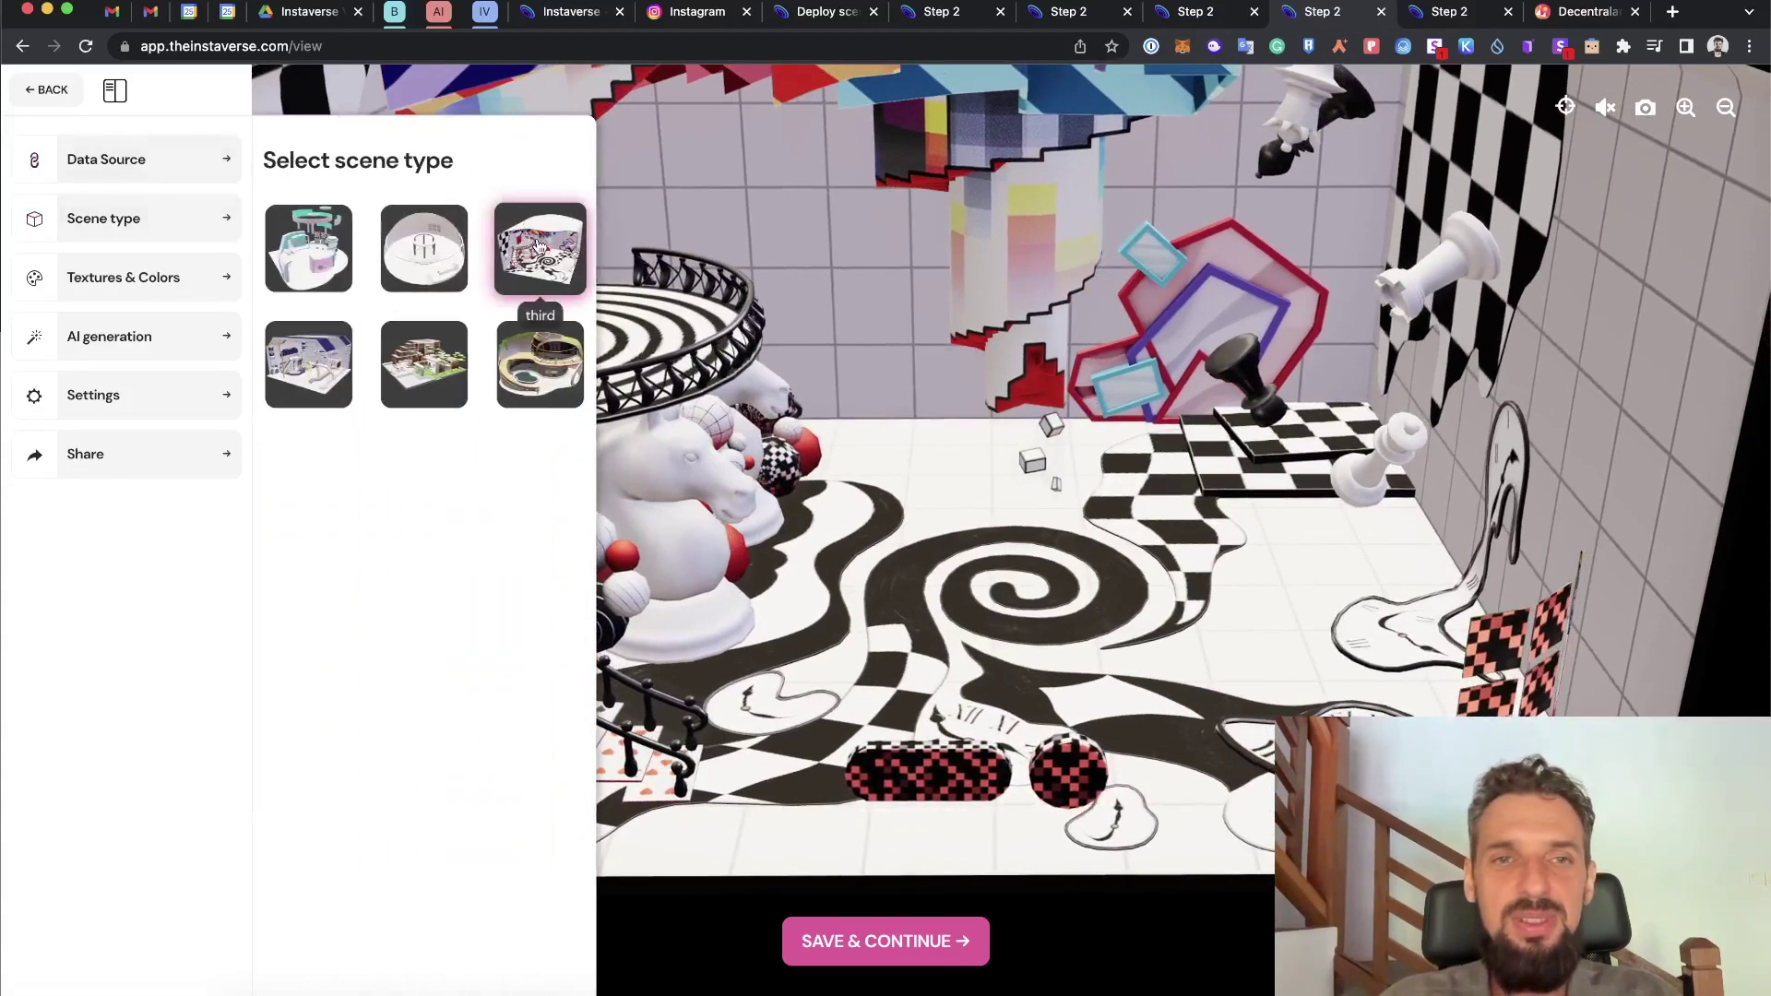
left_click_drag(1159, 476, 1152, 476)
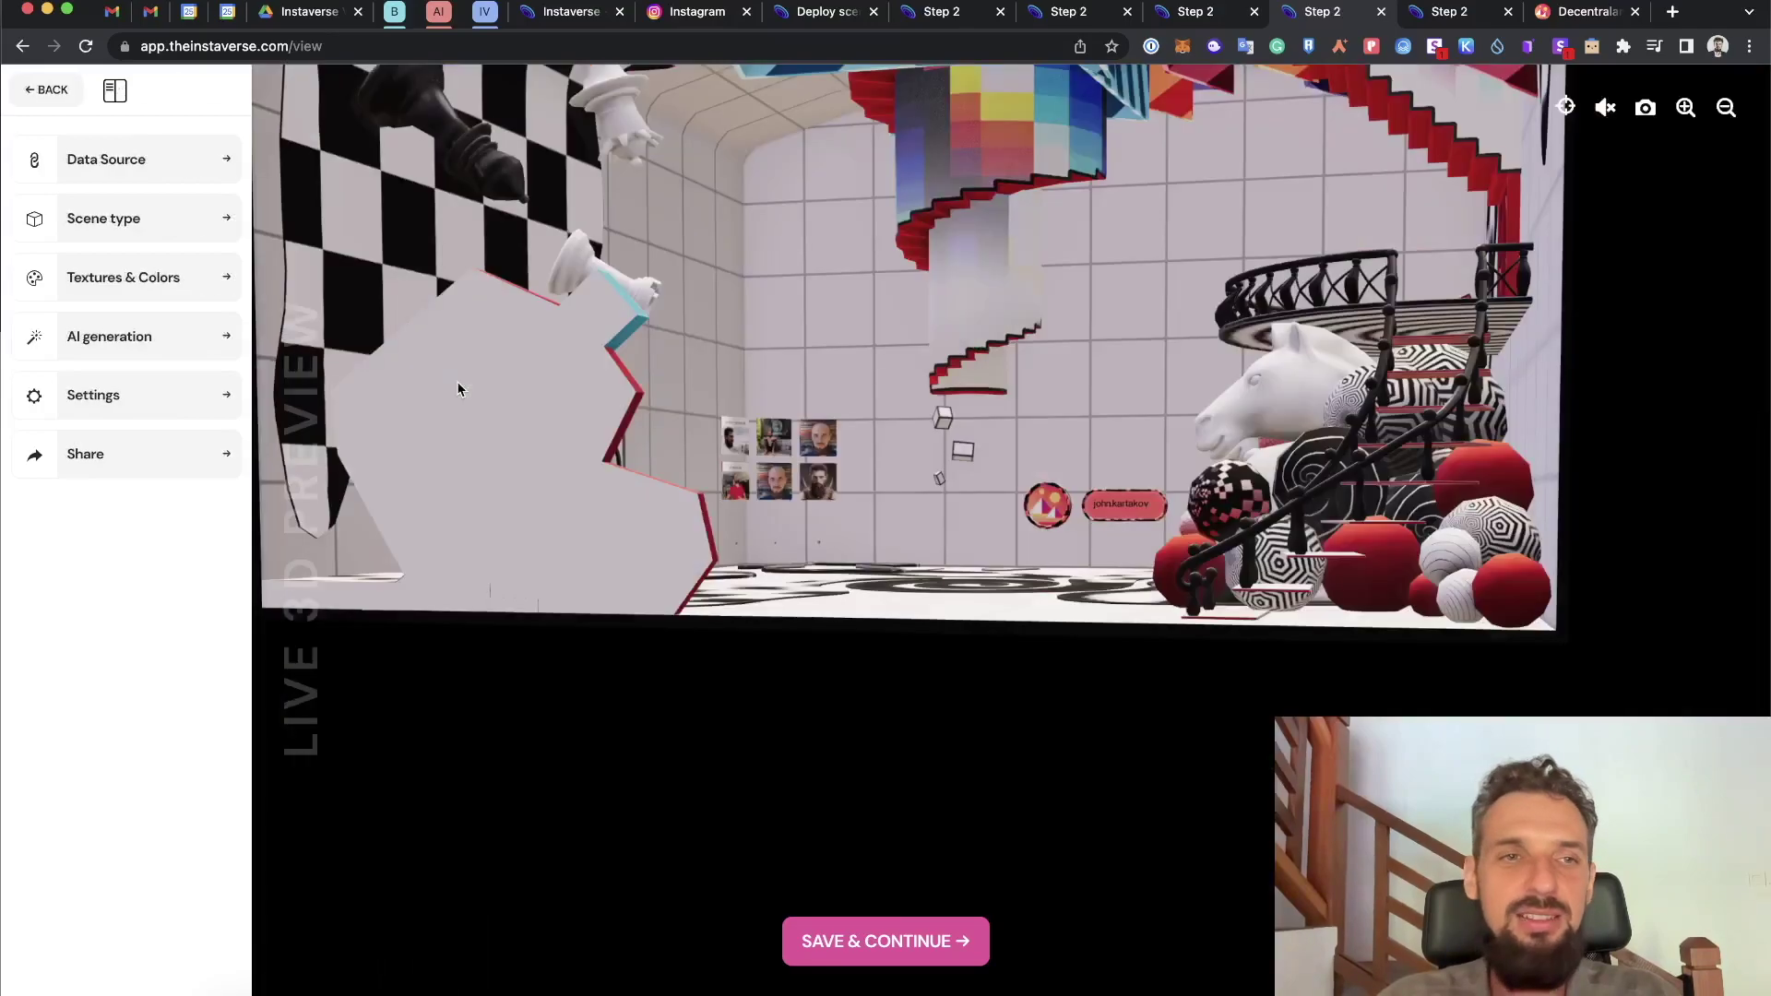
left_click(152, 352)
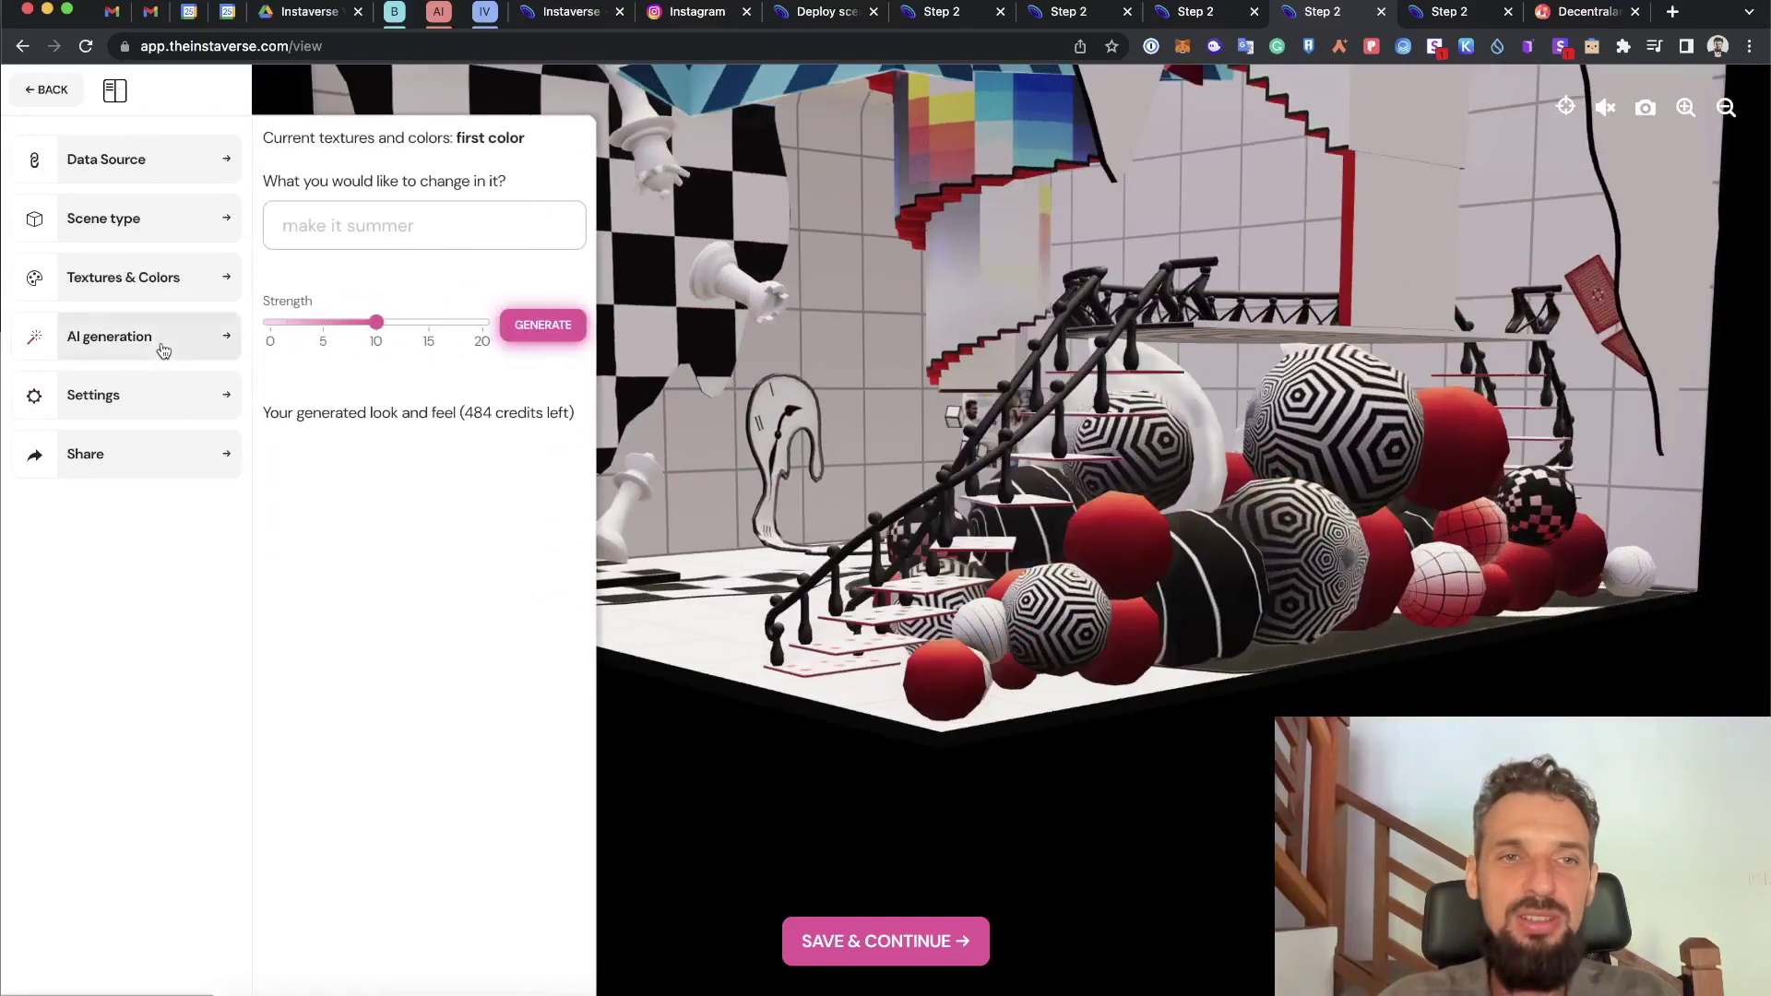
left_click(199, 286)
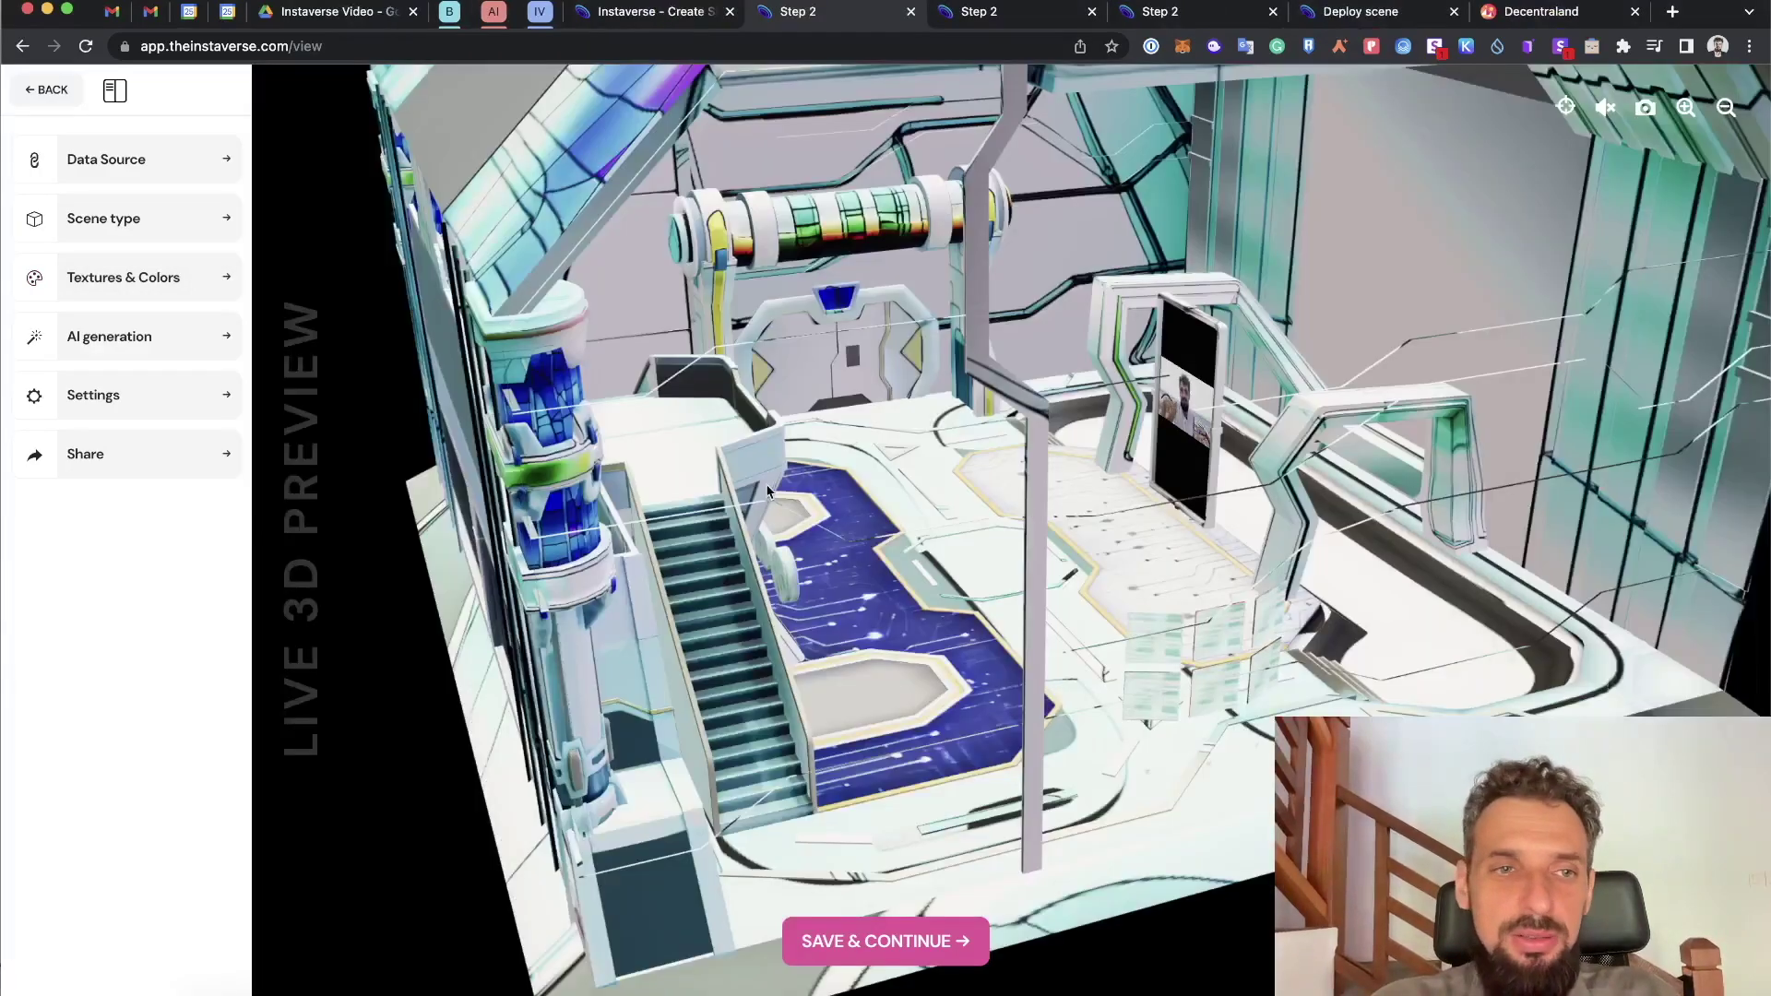
- Copy the link to the white and teal sci-fi scene from its sharing options
left_click(222, 464)
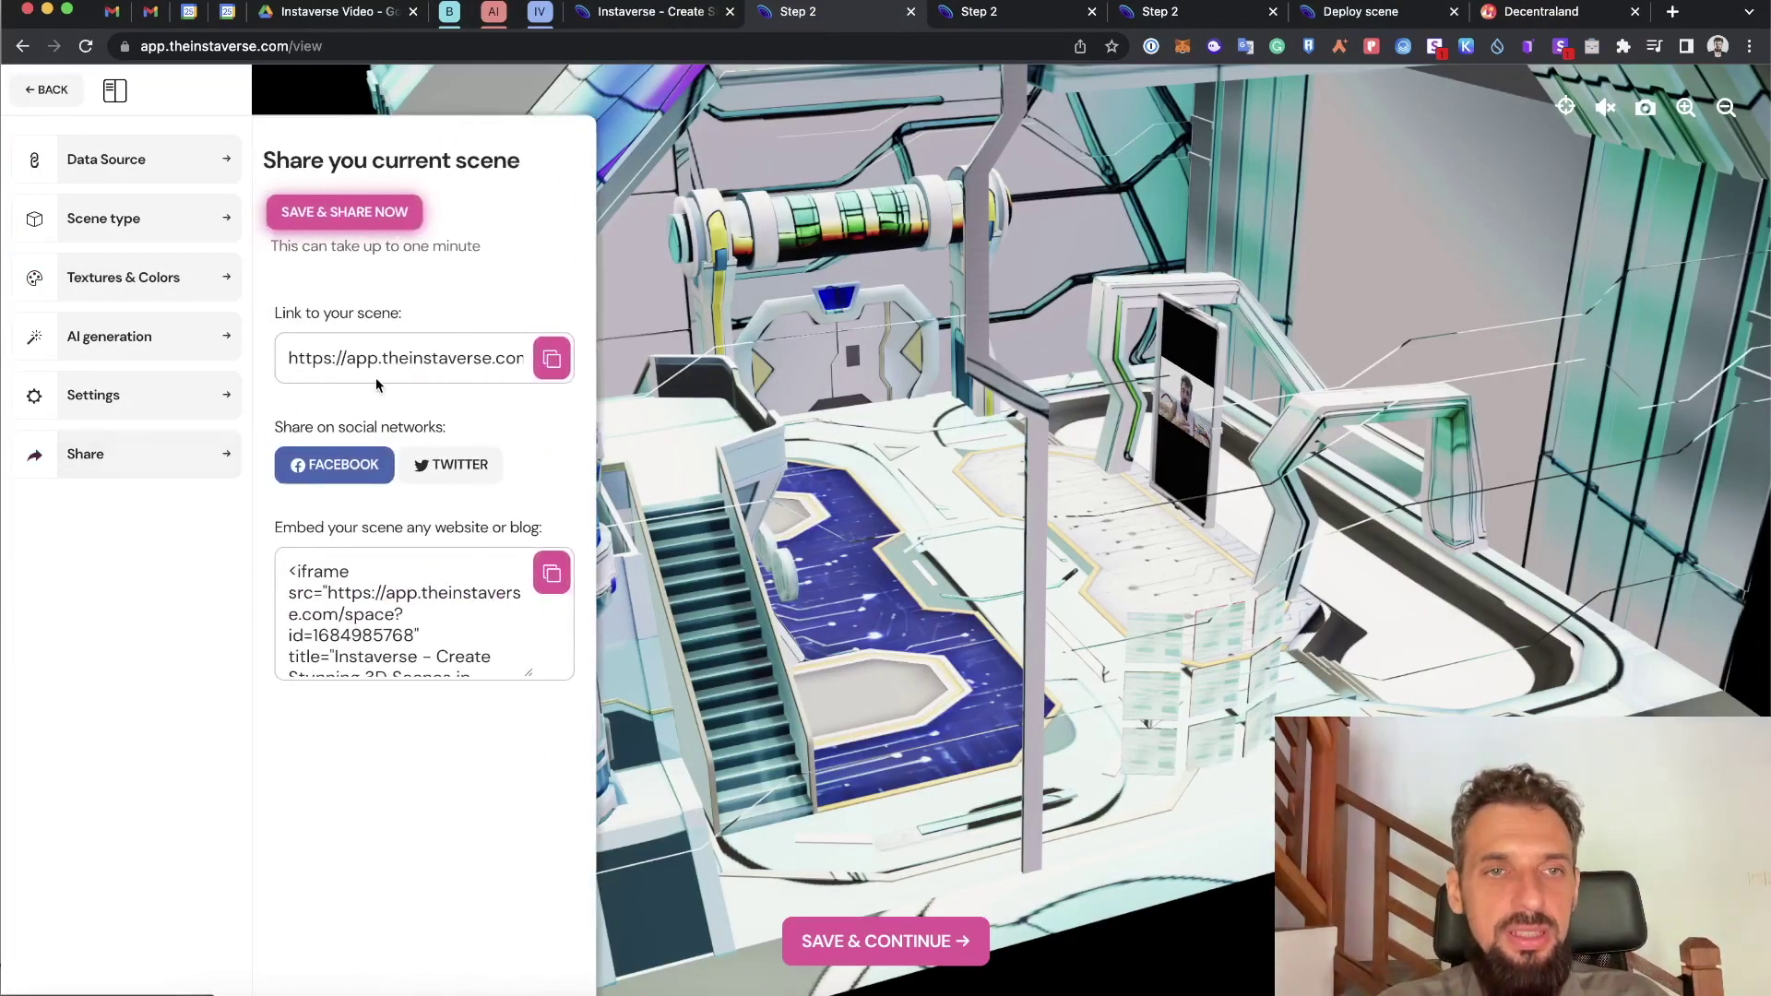
left_click(551, 359)
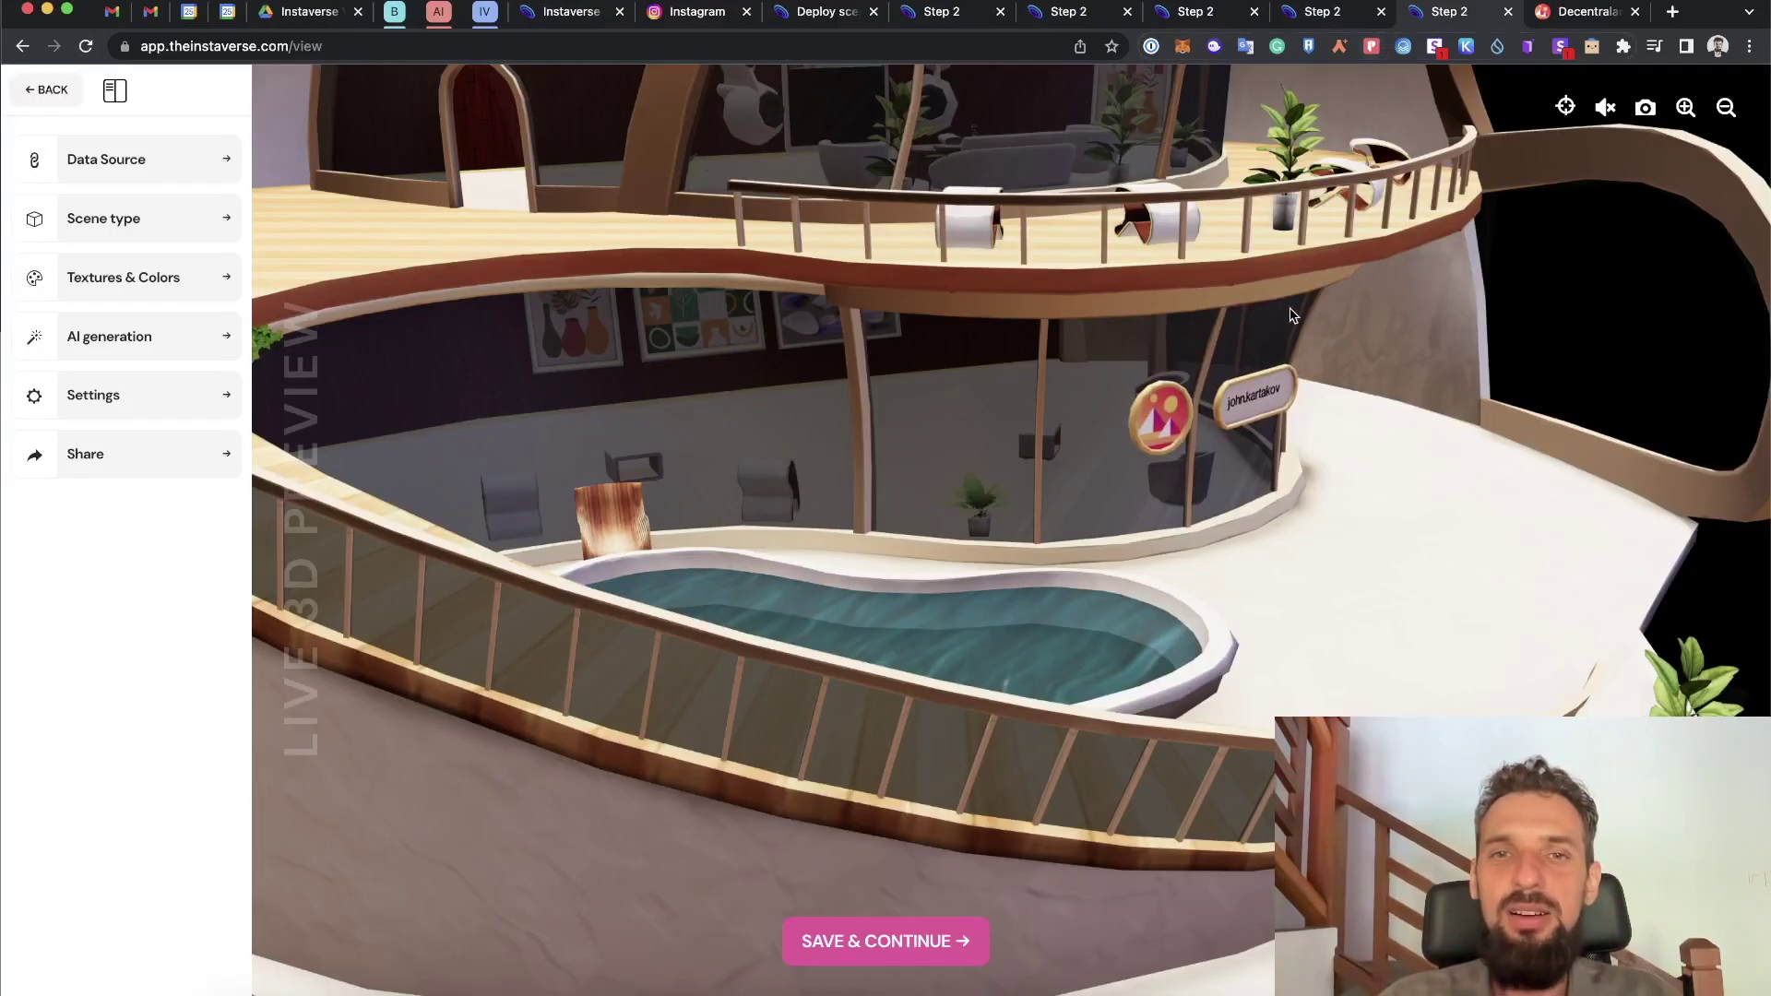
- Enter "make winter" as the villa's AI generation prompt and set the strength to 15
left_click_drag(1477, 365, 1155, 377)
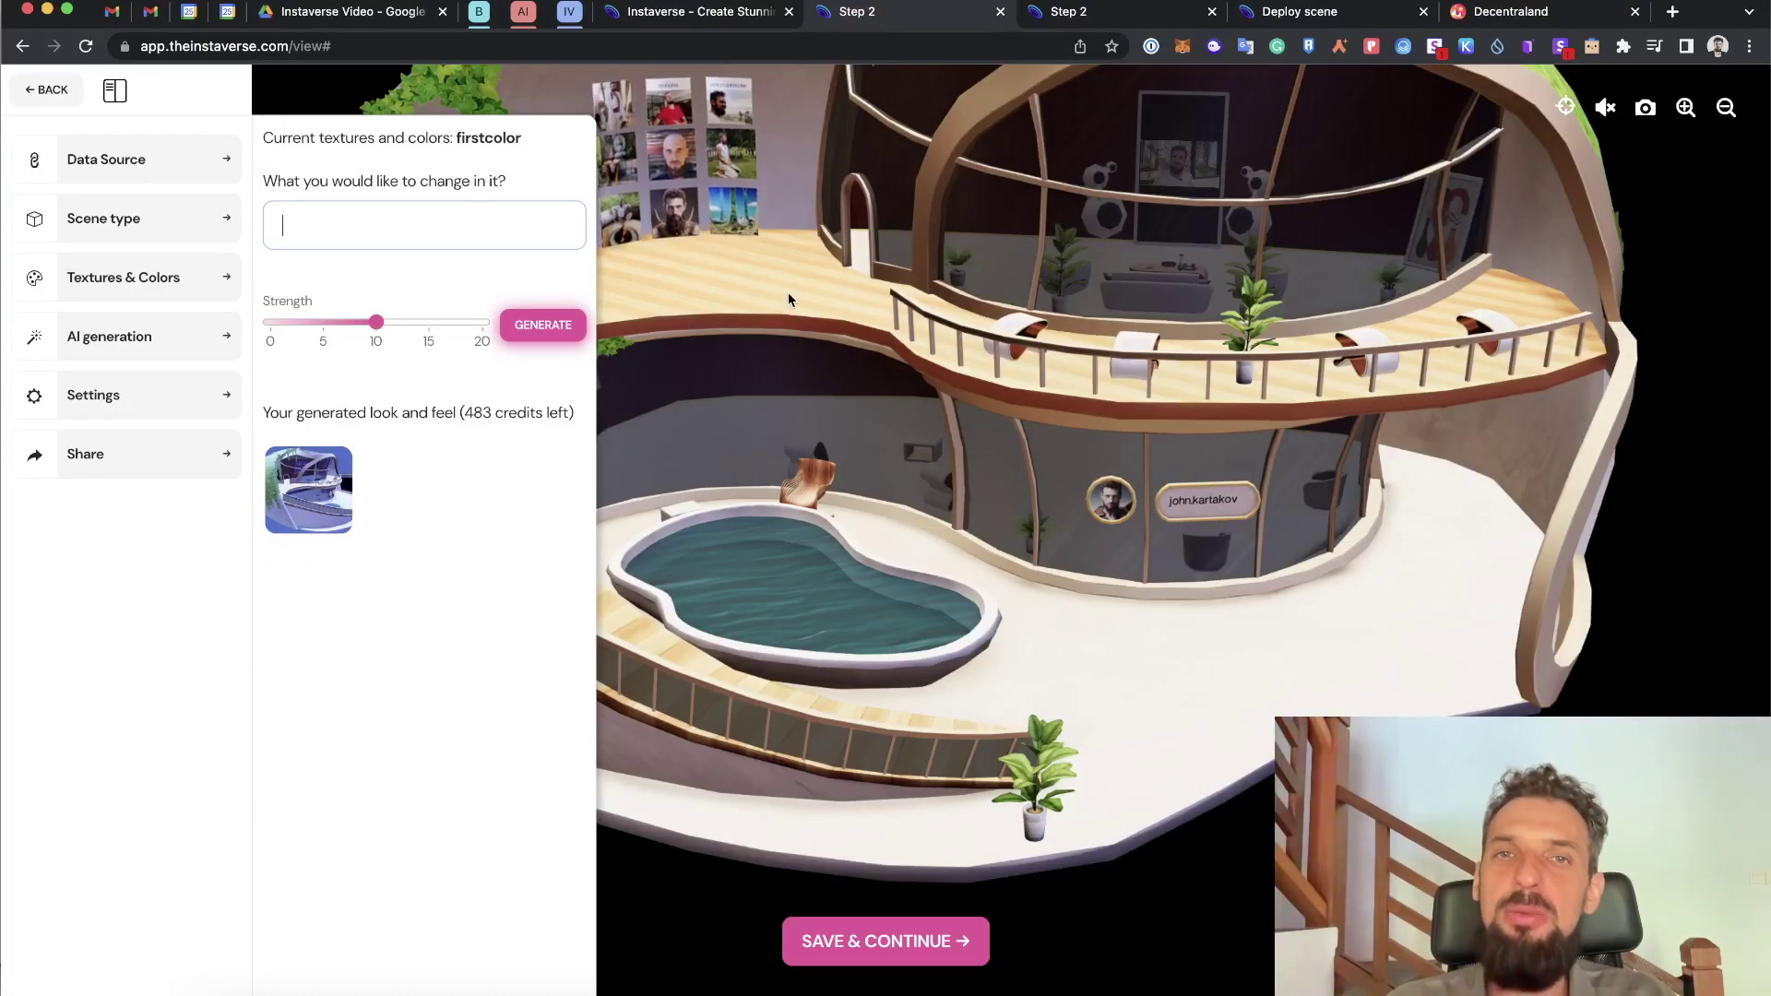
left_click(414, 225)
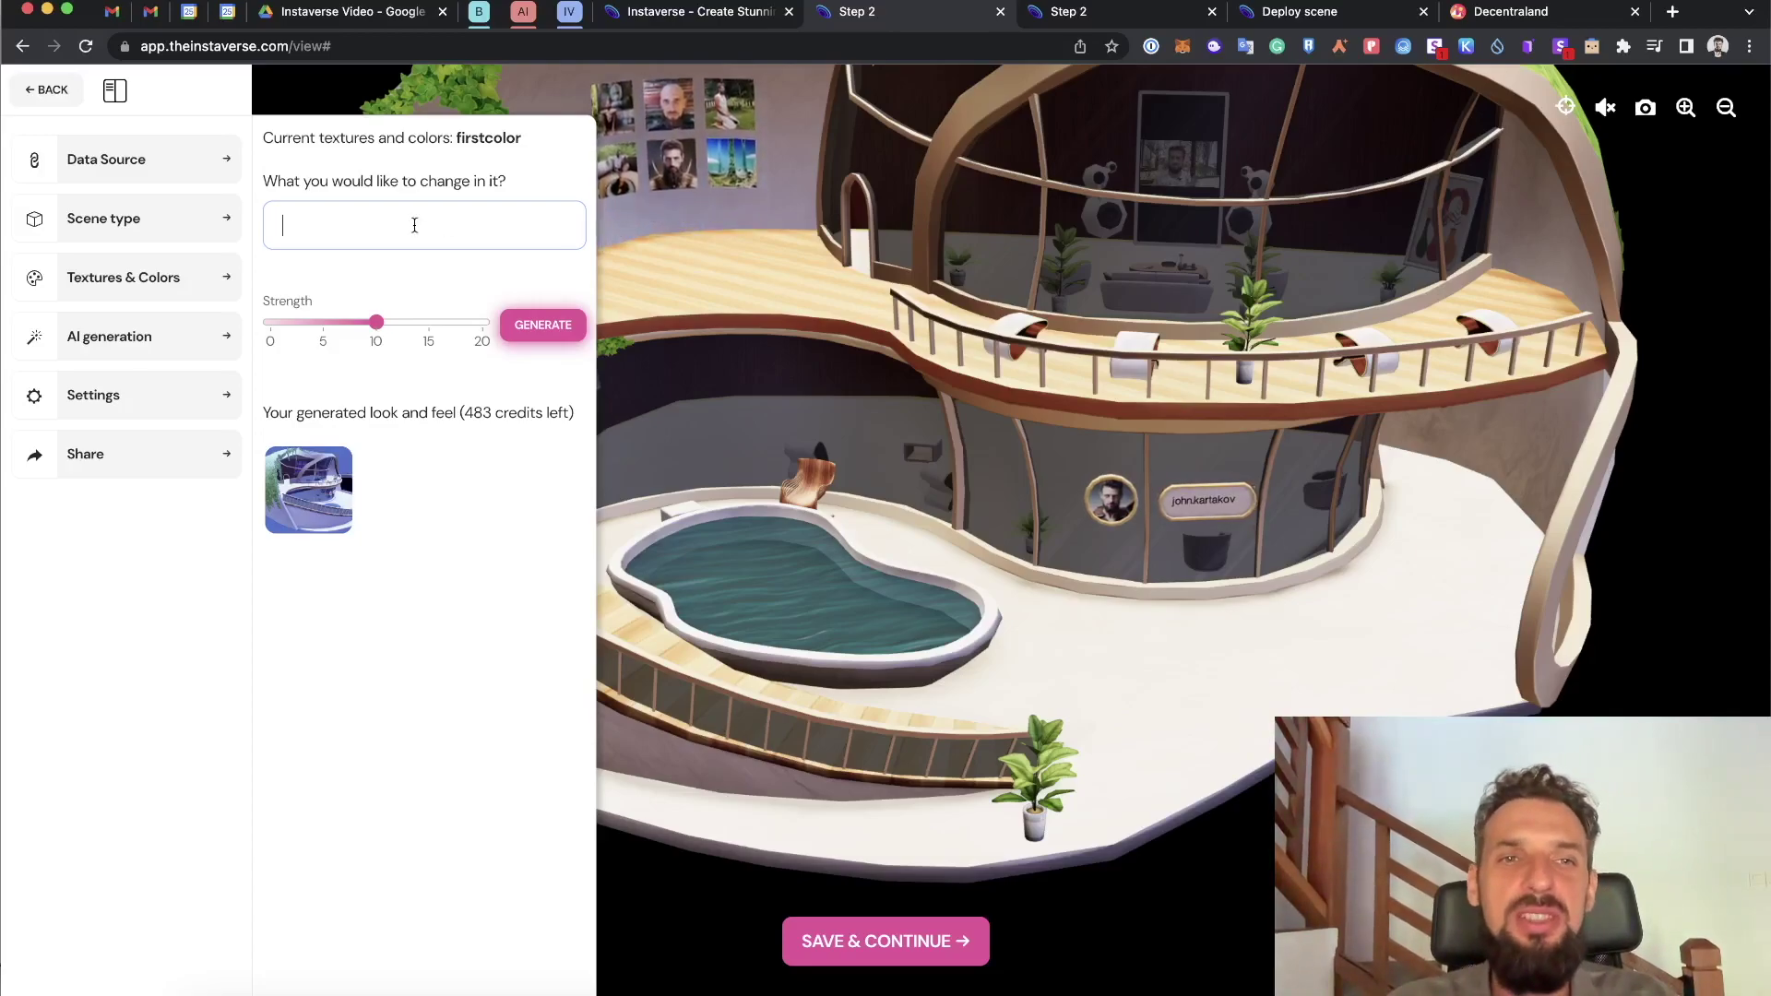
type("make wind")
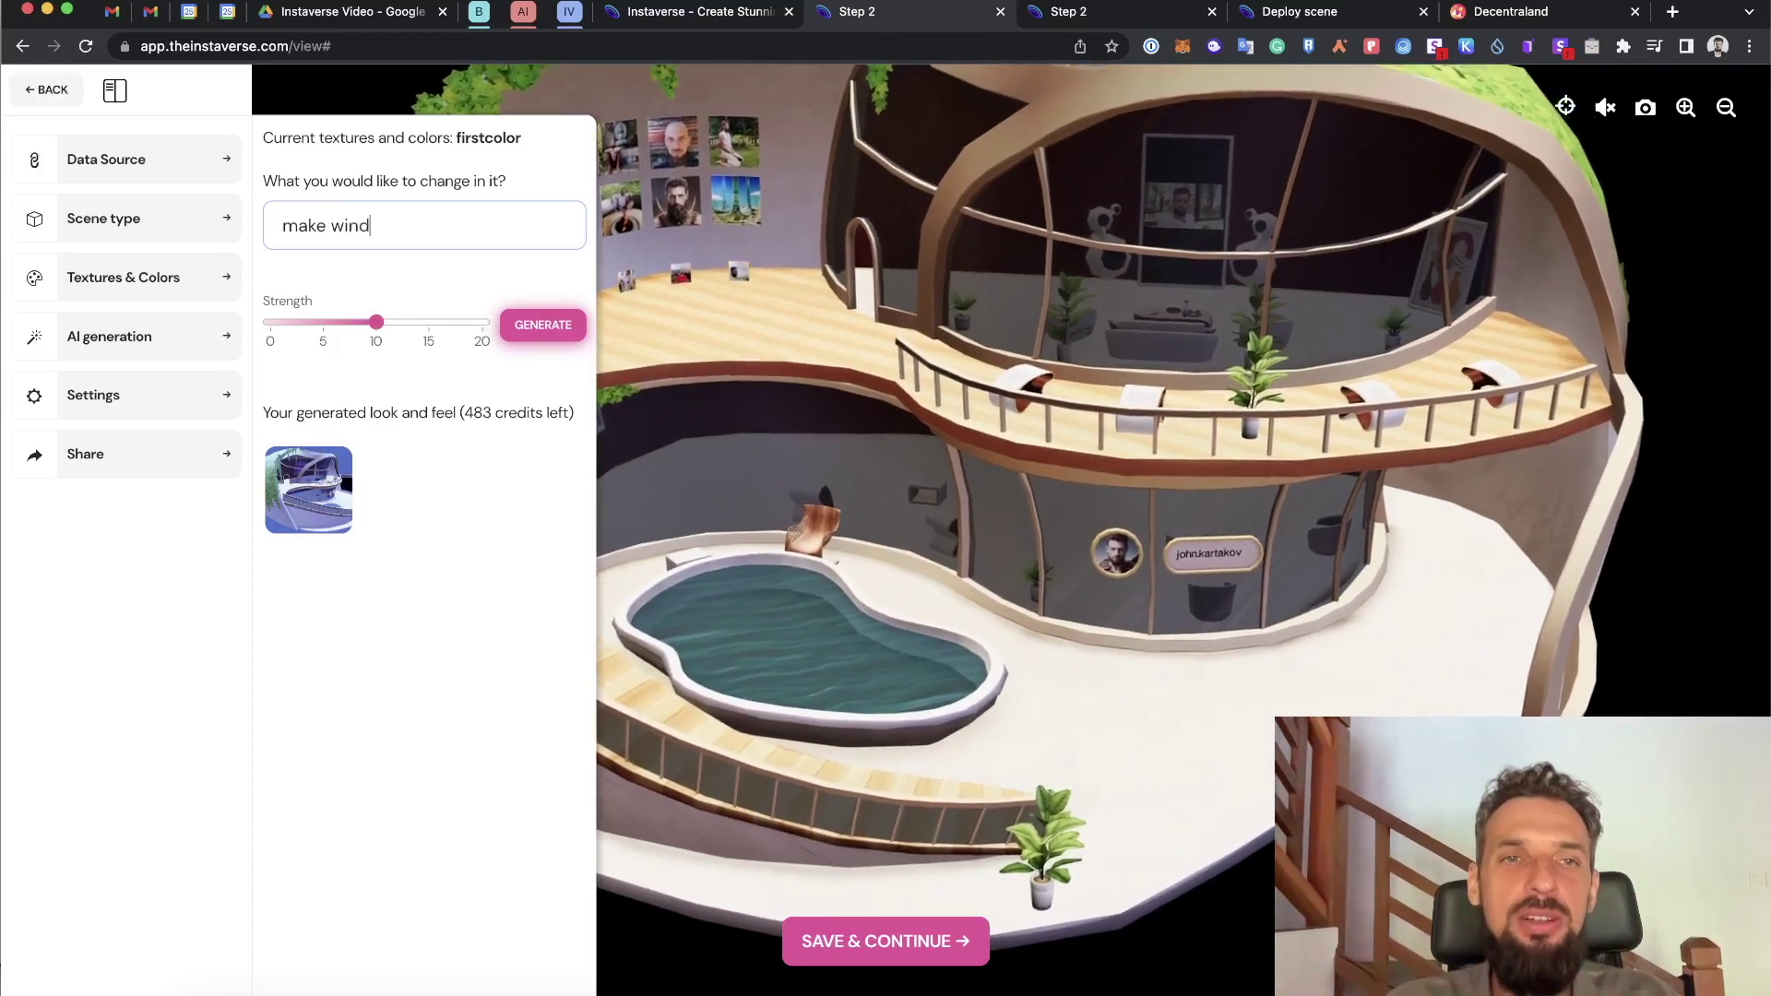
key("BackSpace")
type("ter")
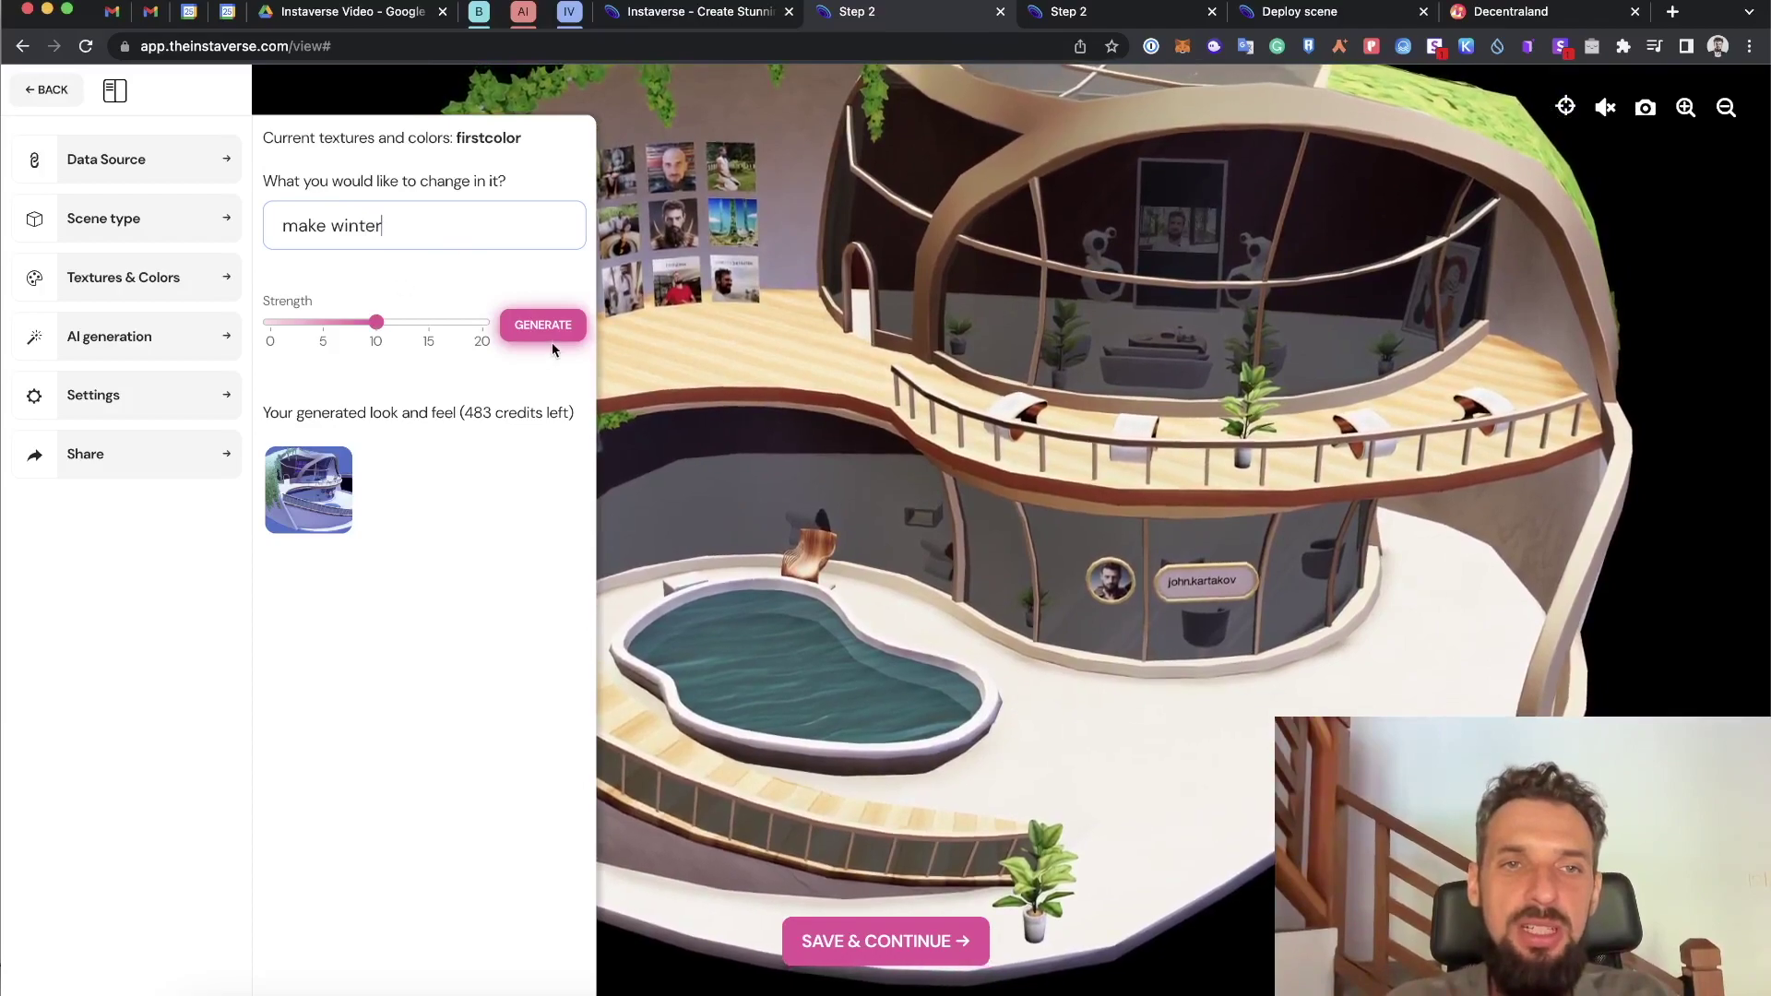
left_click(429, 322)
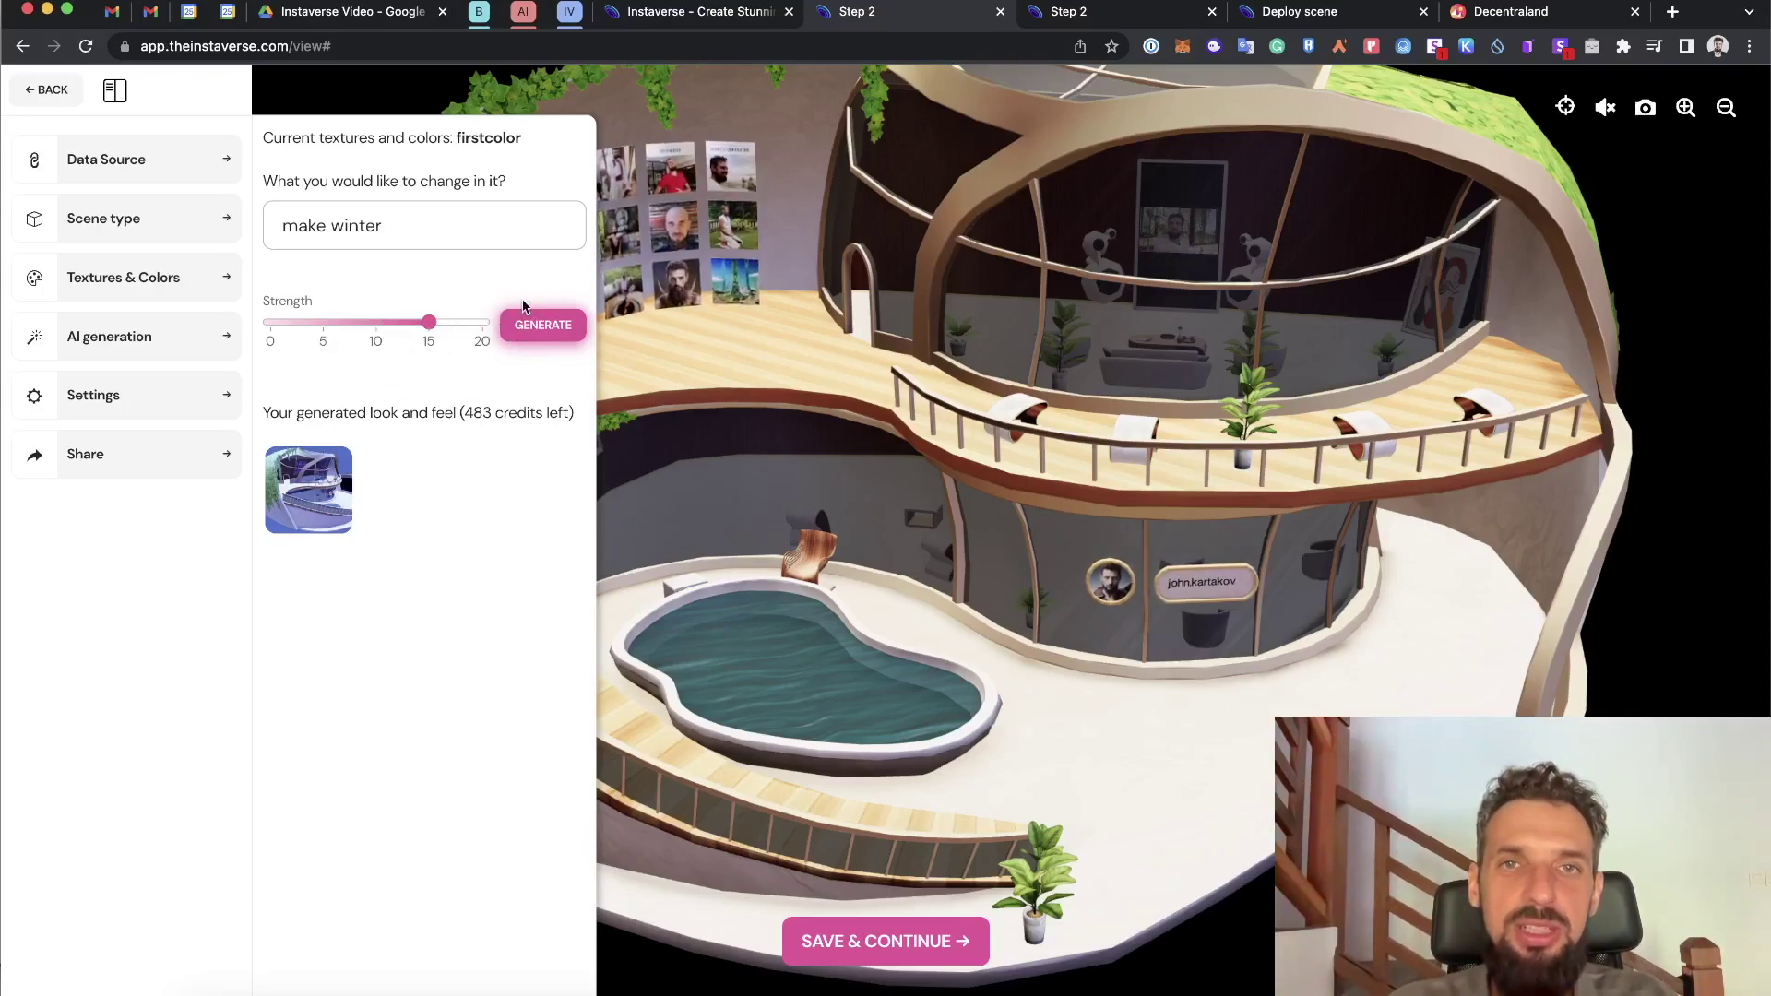
- Switch to the icy blue winter version of the villa, inspect its preview and save it for deployment to Decentraland
left_click(944, 118)
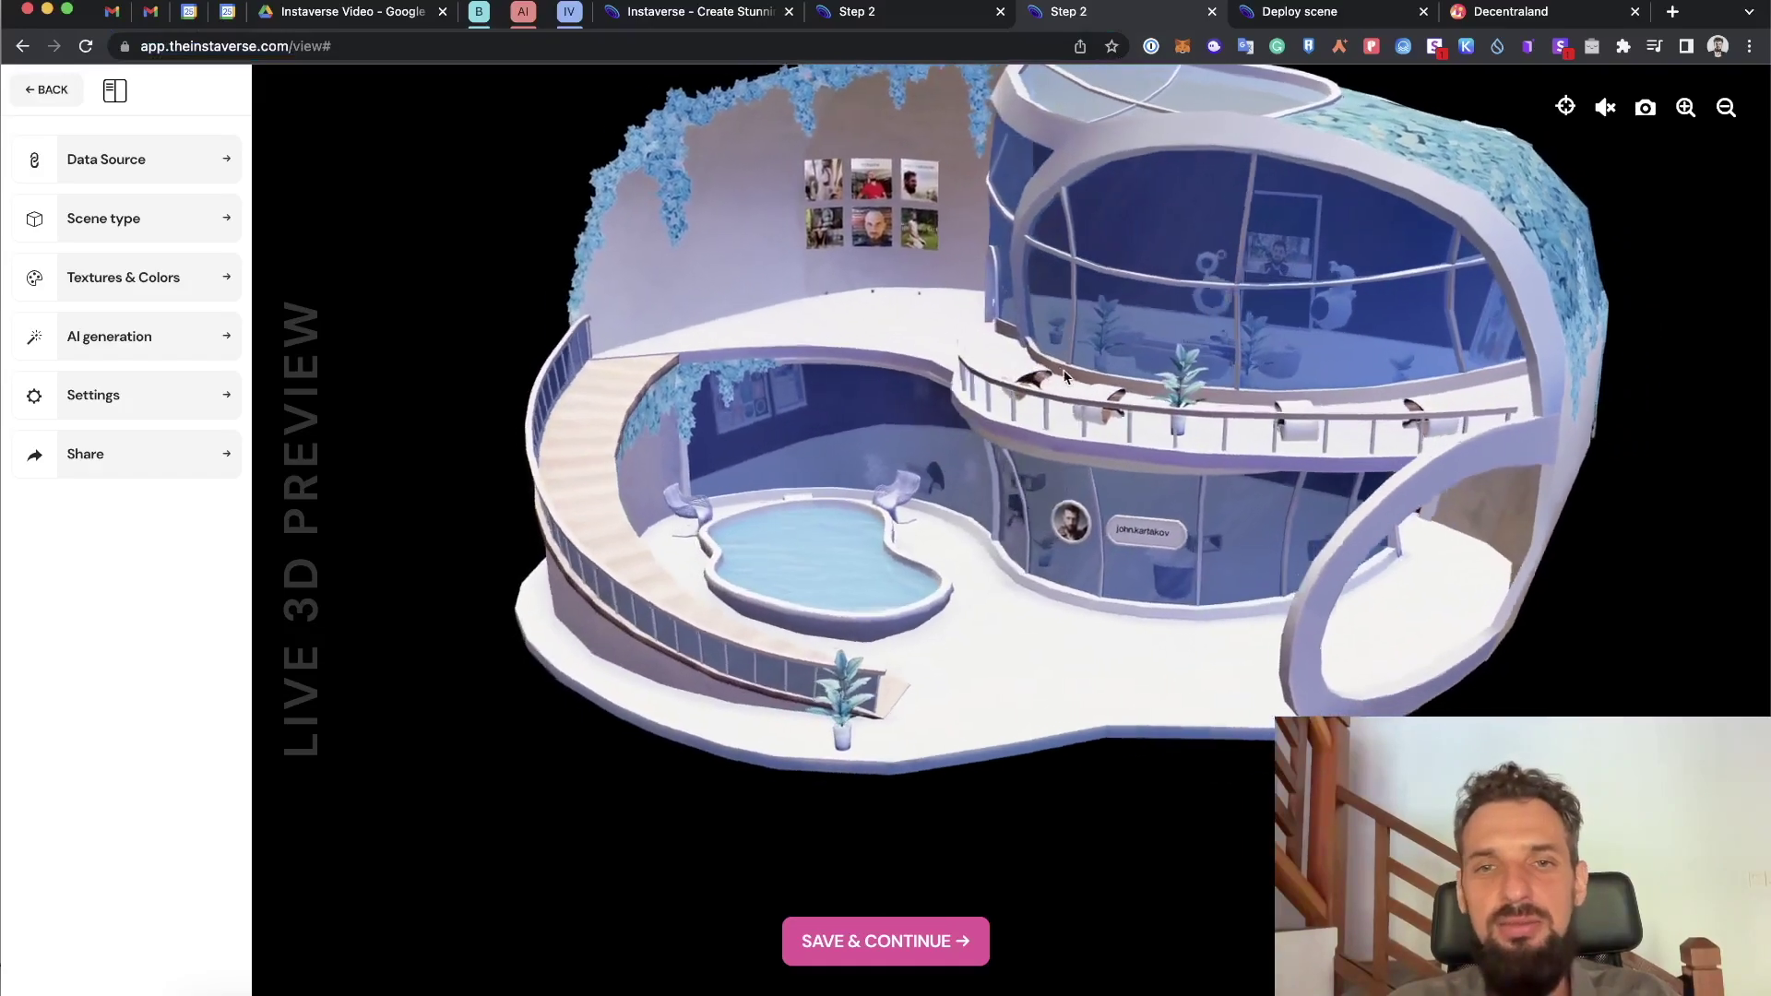
left_click_drag(1106, 381, 996, 441)
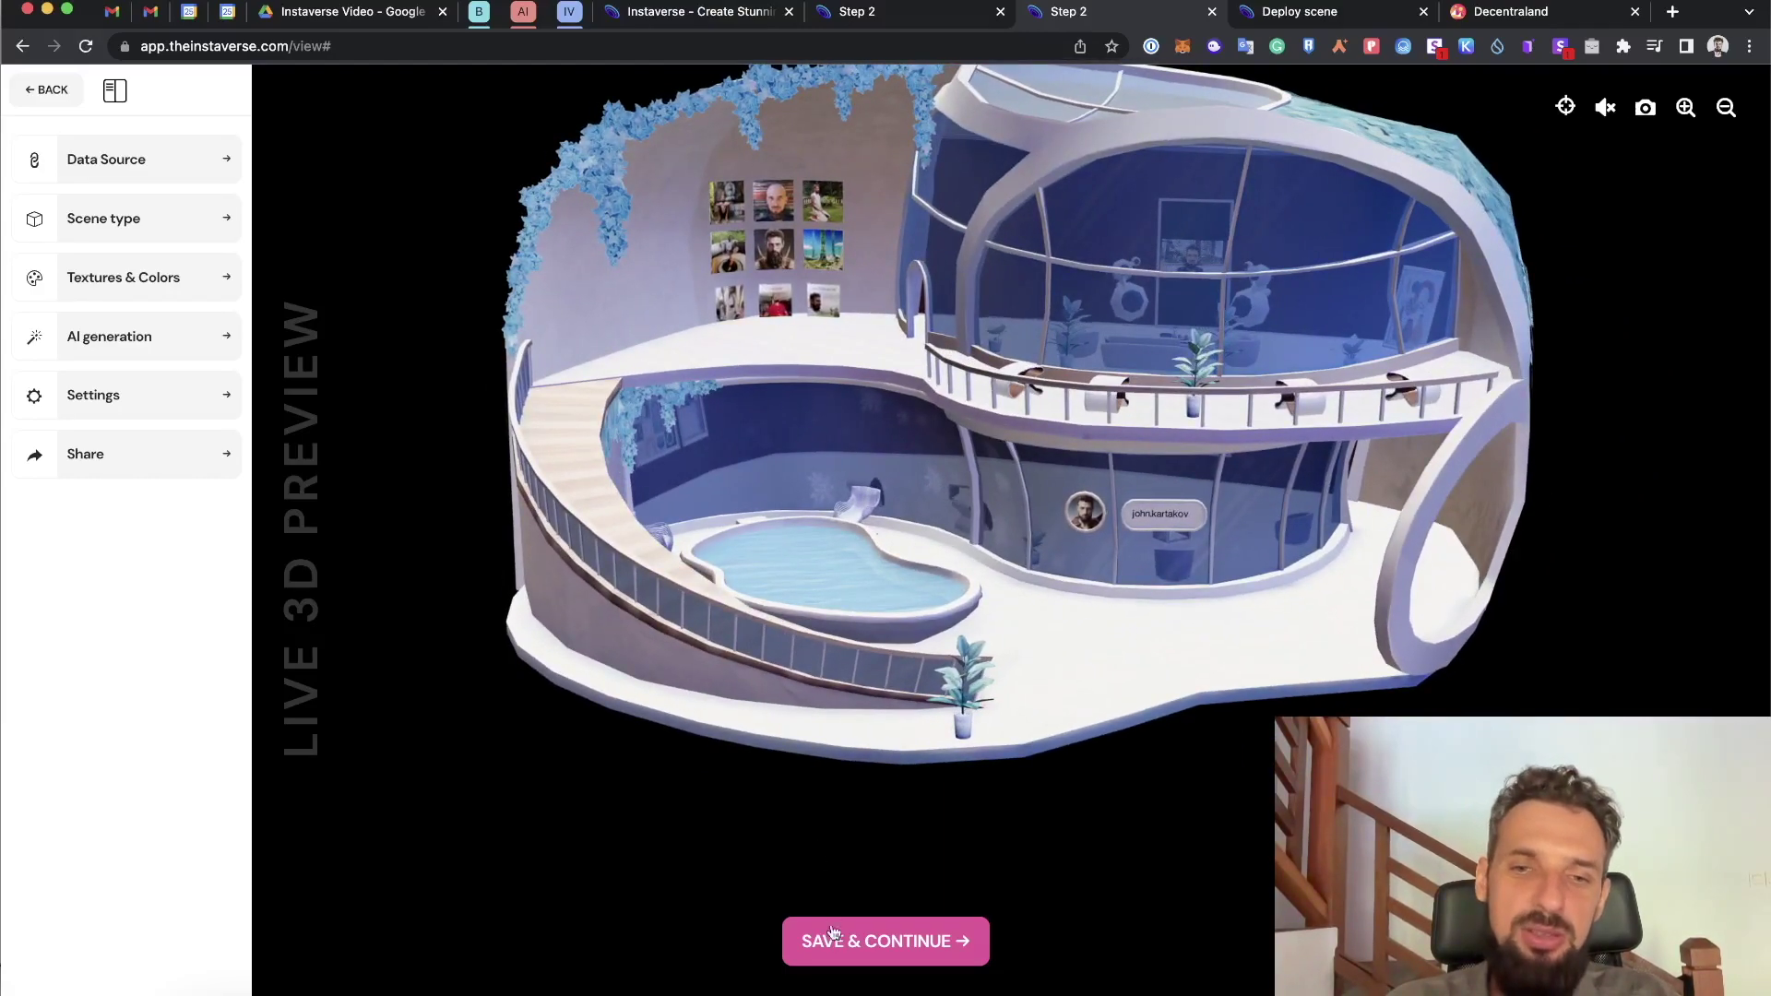
left_click(850, 953)
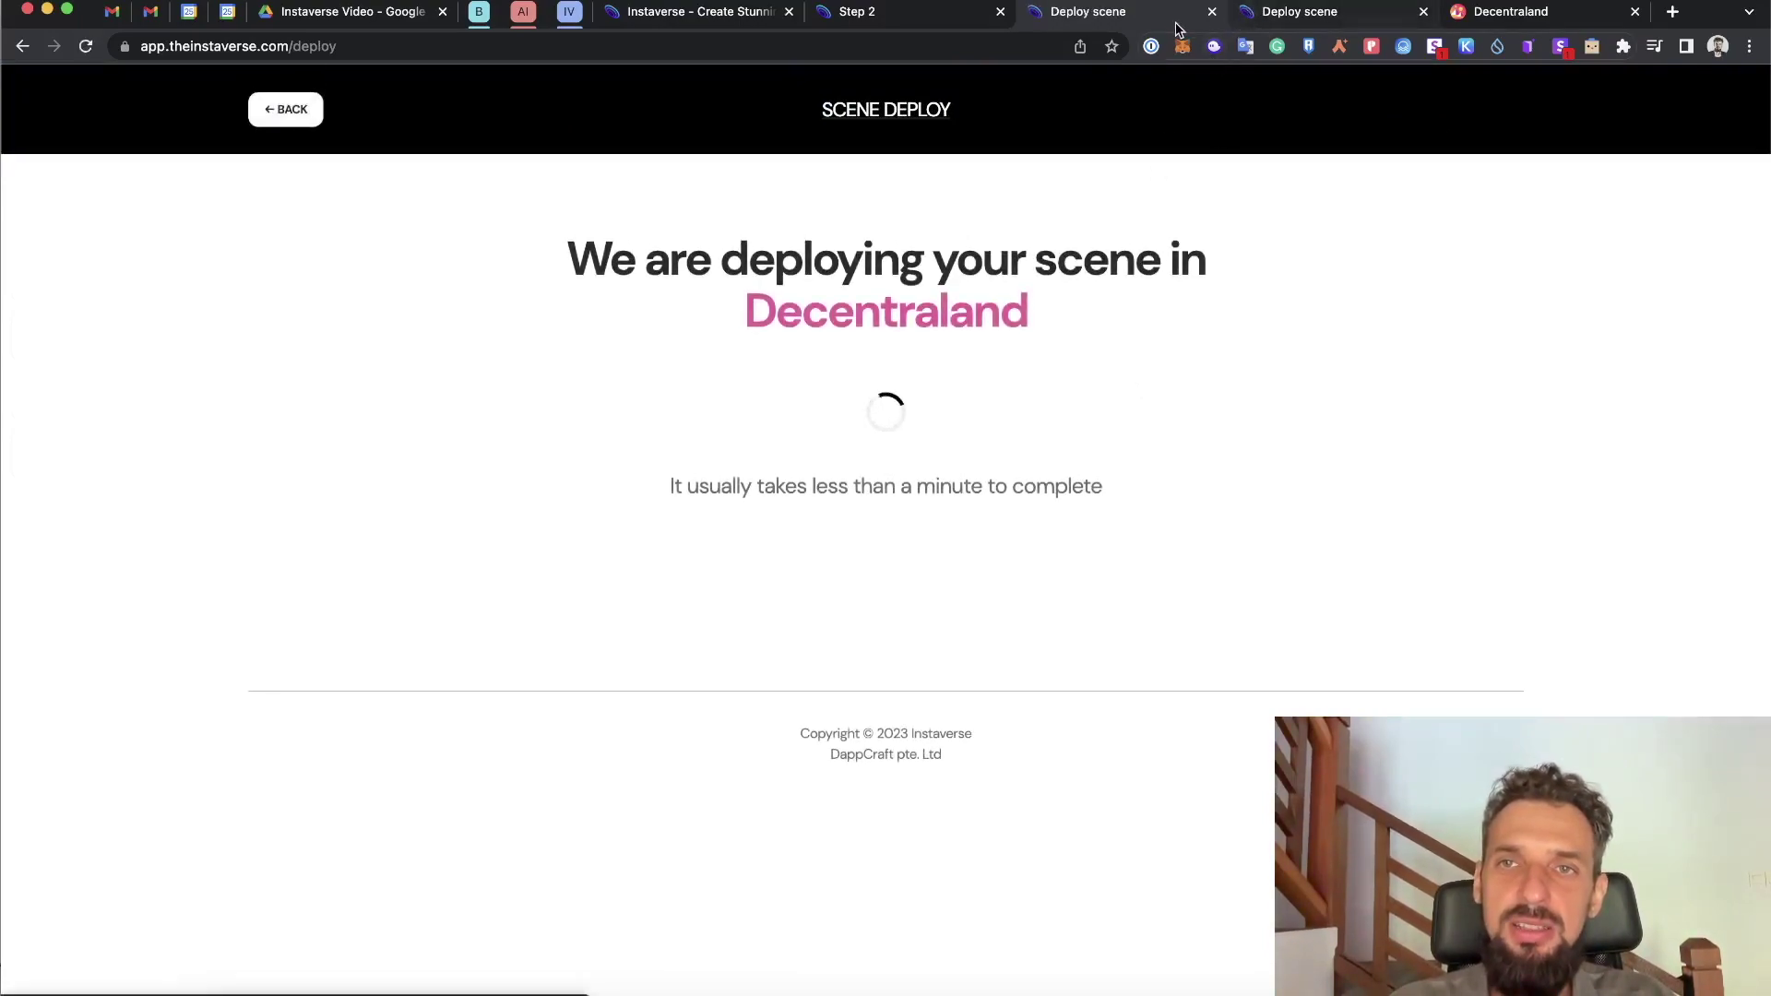
- Copy the deployed scene's shareable metaverse link and switch to the scene in Decentraland
left_click(1299, 21)
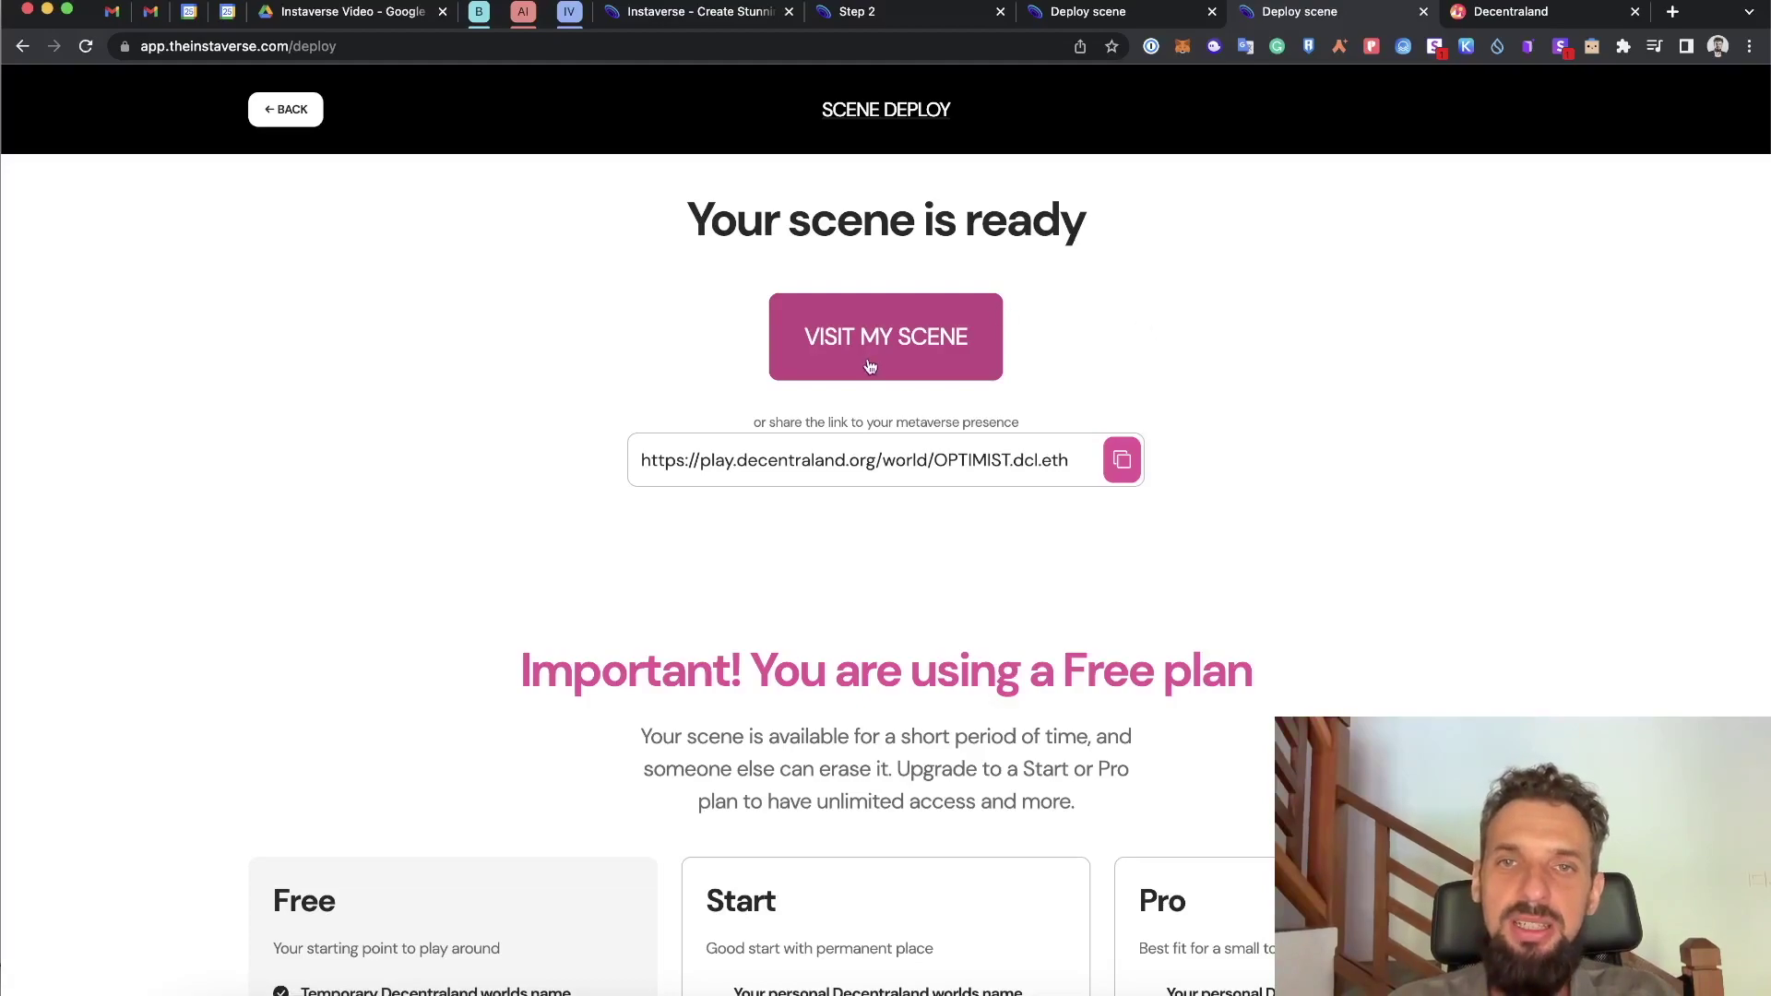
left_click(1130, 466)
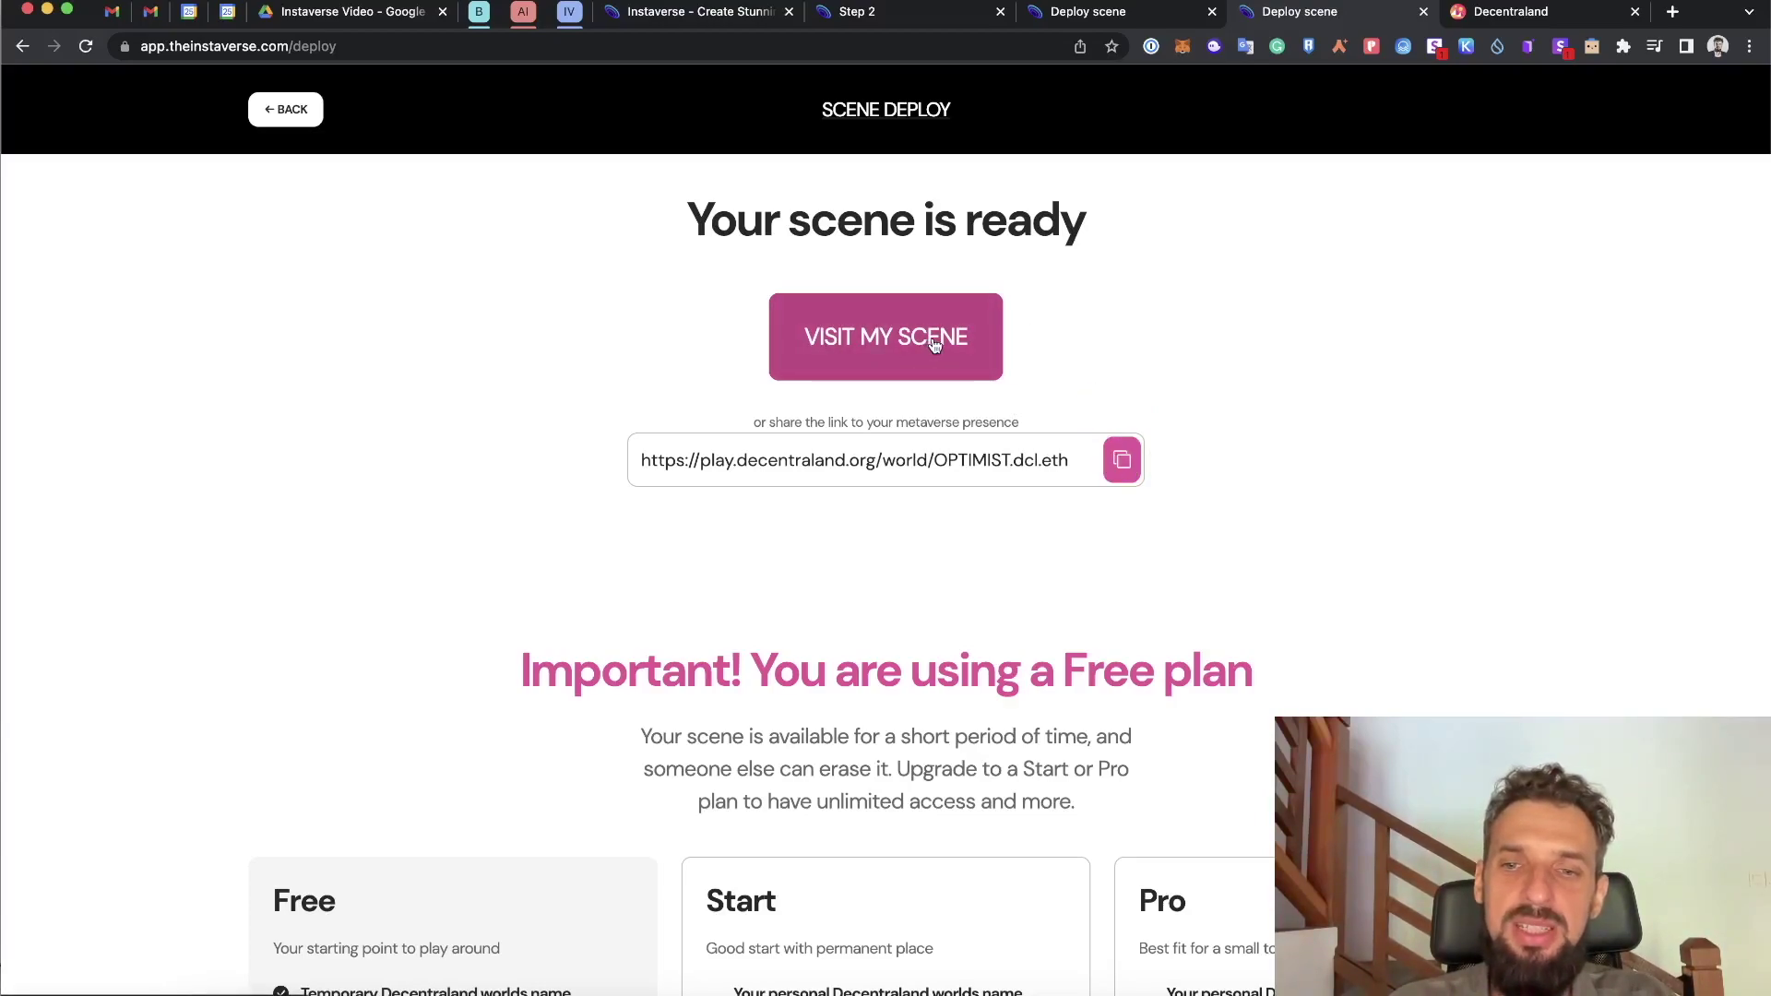
left_click(1498, 14)
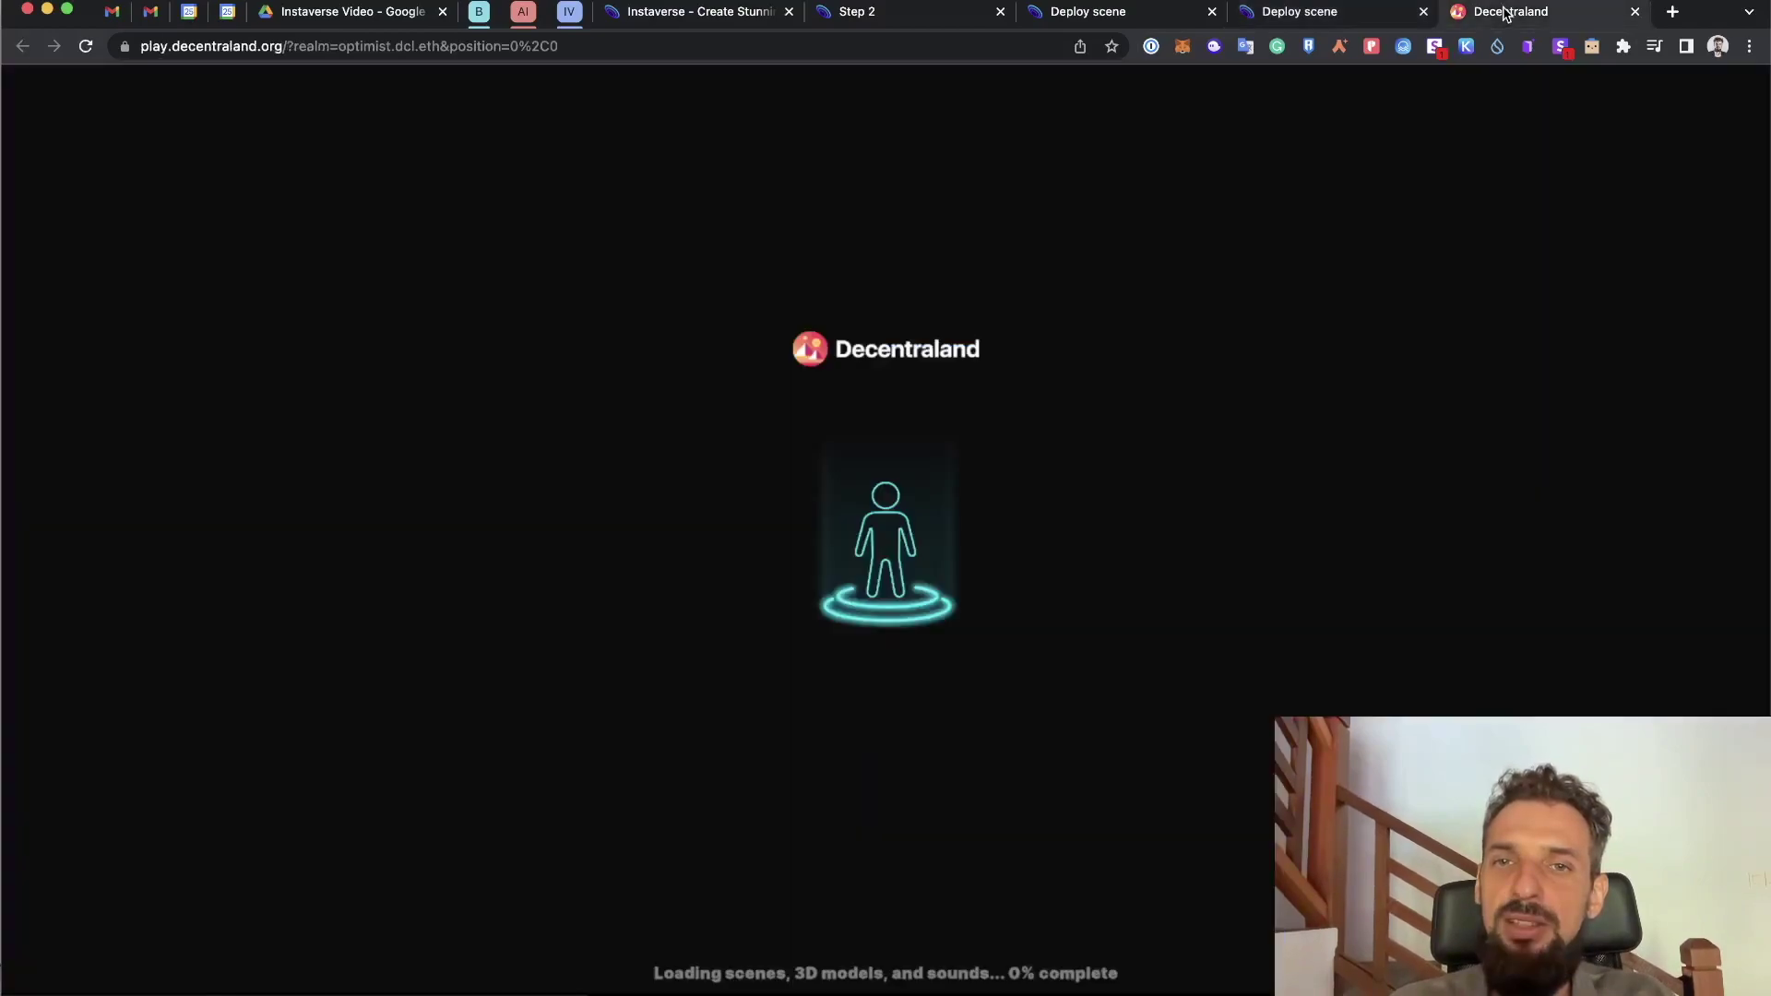
- Walk the avatar up to the profile name sign, open its Instagram link request and dismiss it
left_click(1181, 542)
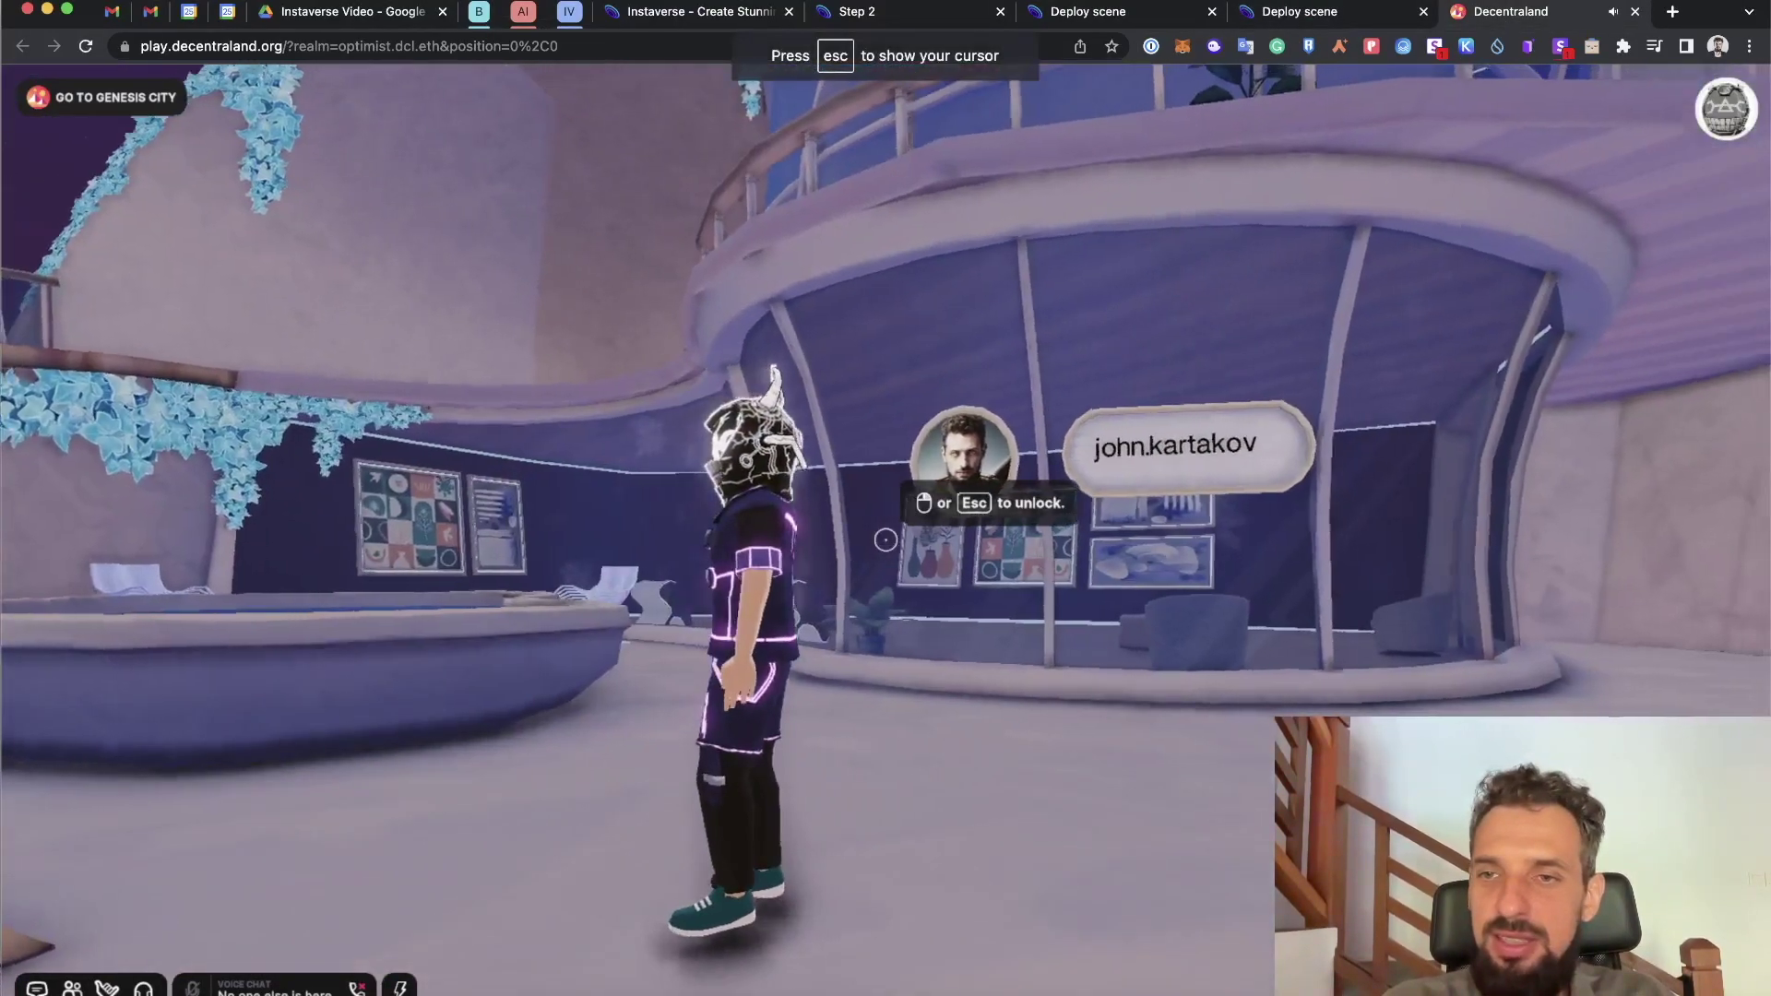
key("w")
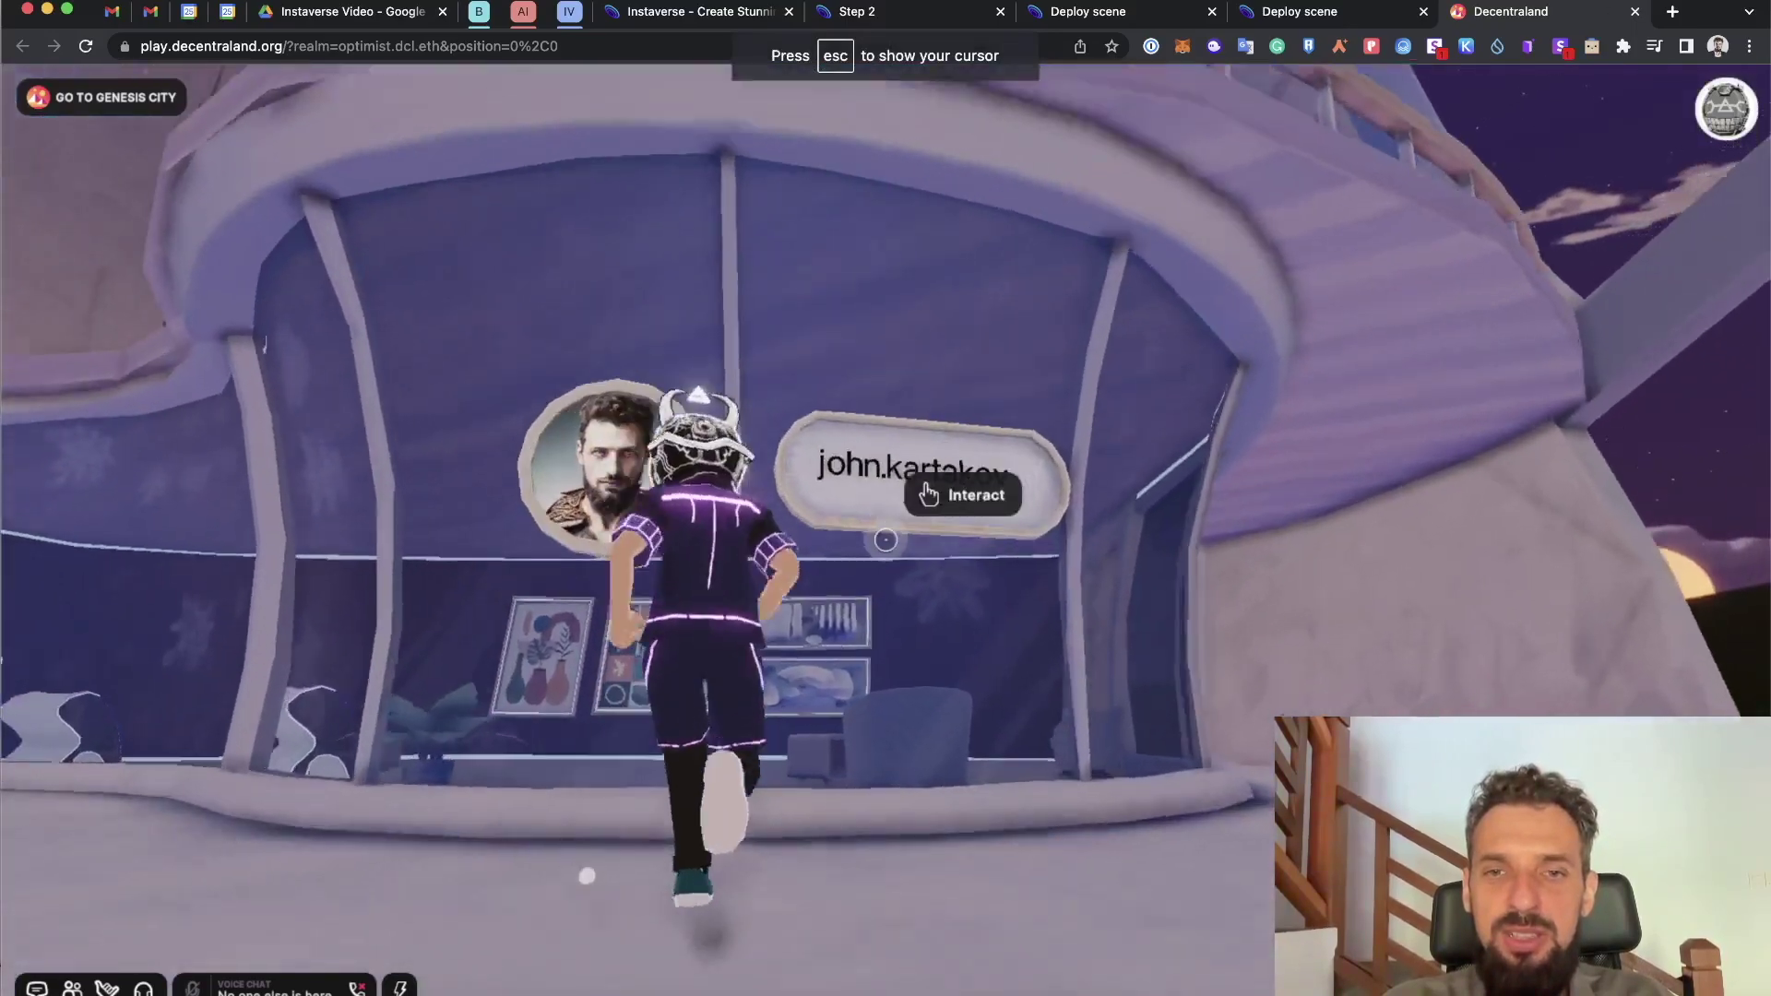
key("d")
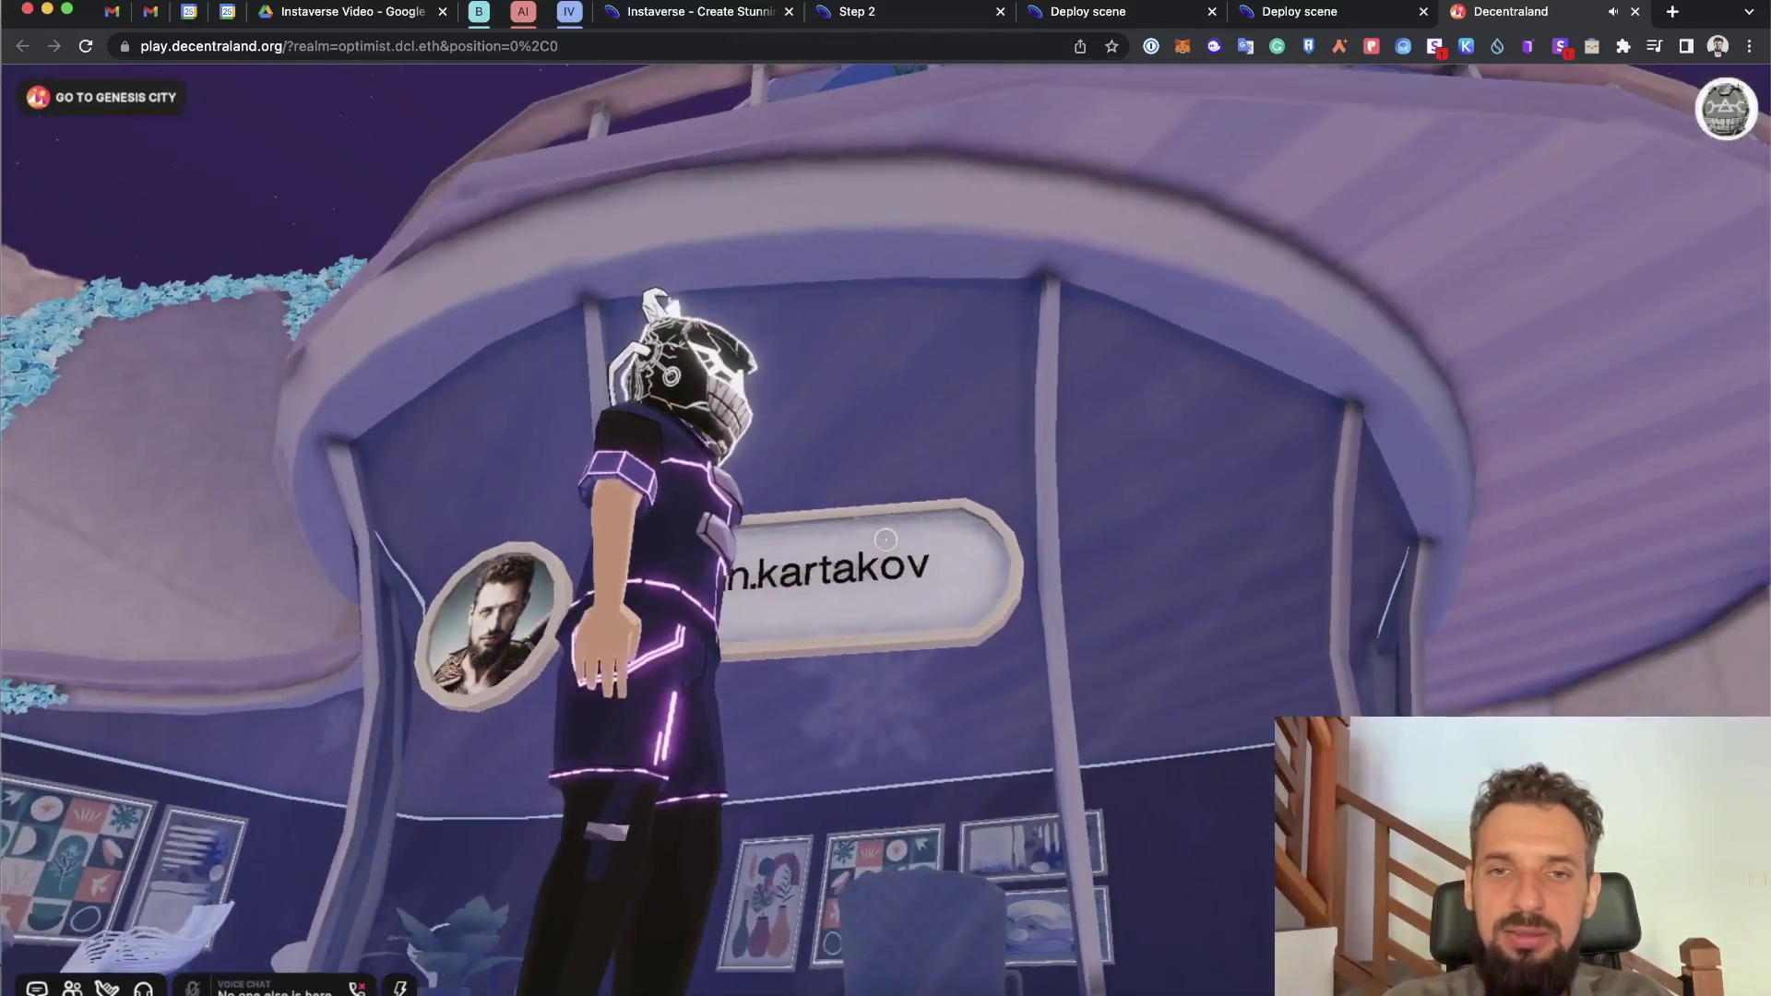
left_click(885, 538)
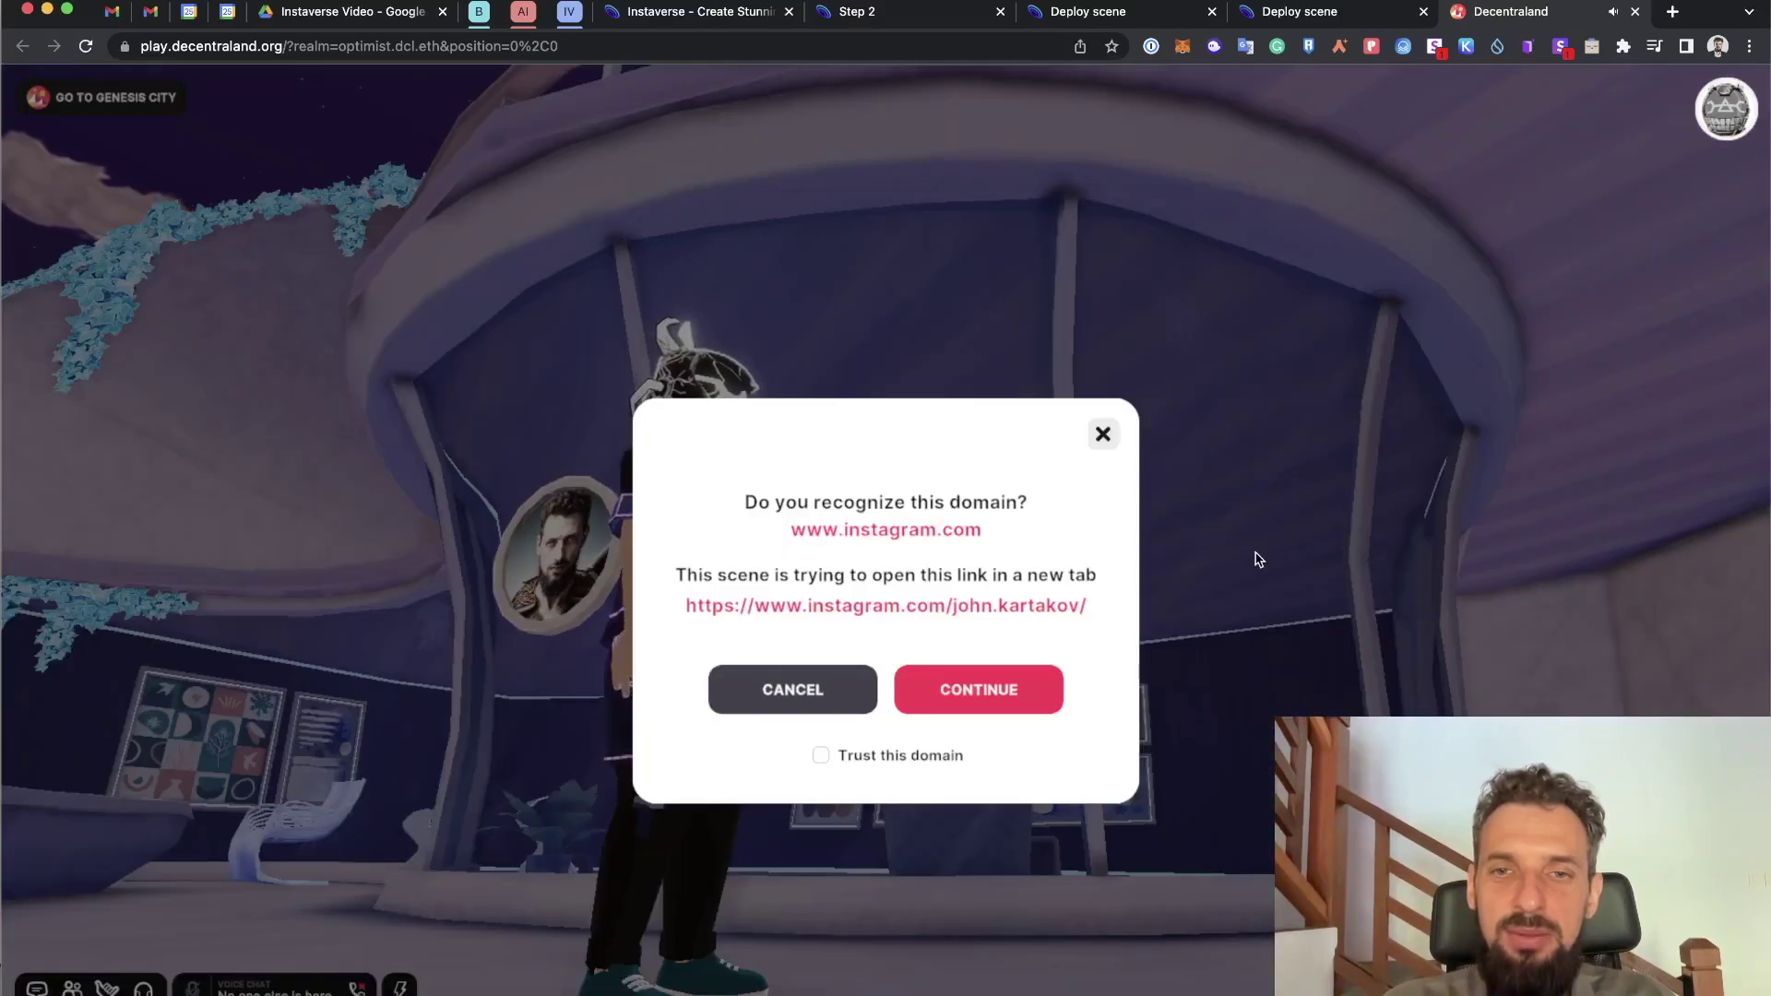
left_click(1102, 435)
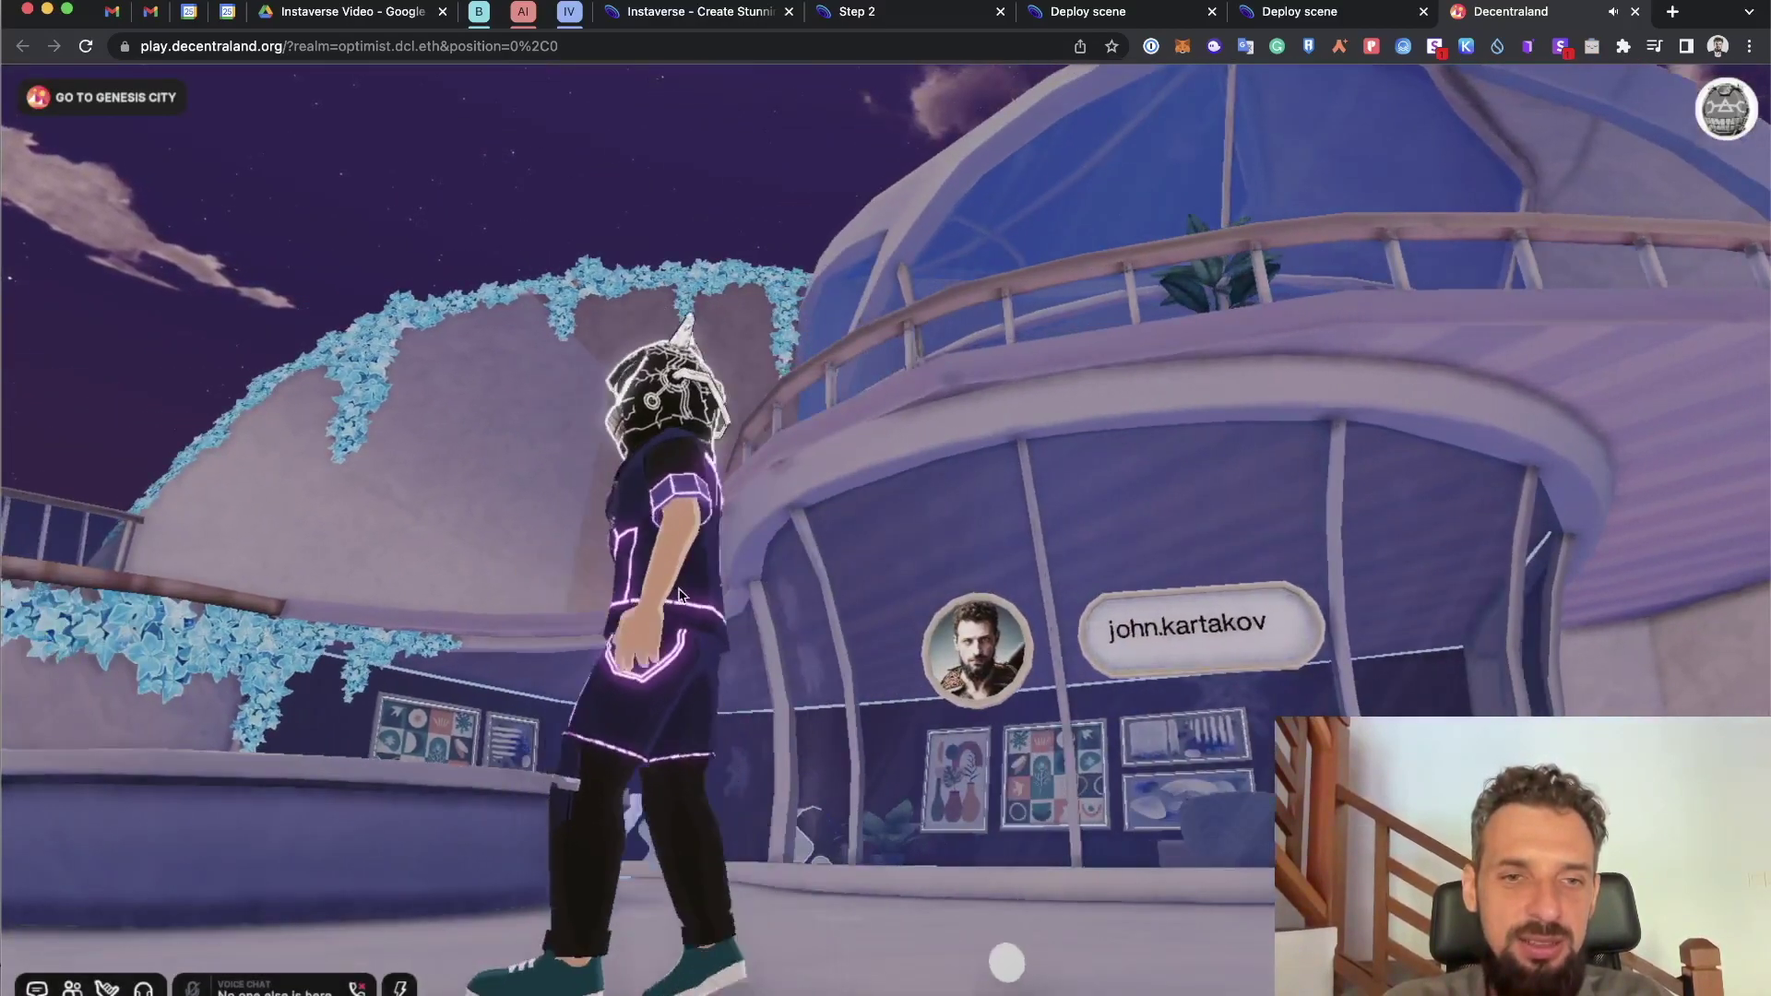
- Tour the winter villa with the avatar, examining the curved staircase, ground-floor lounge, pool and balcony
left_click(678, 595)
key("w")
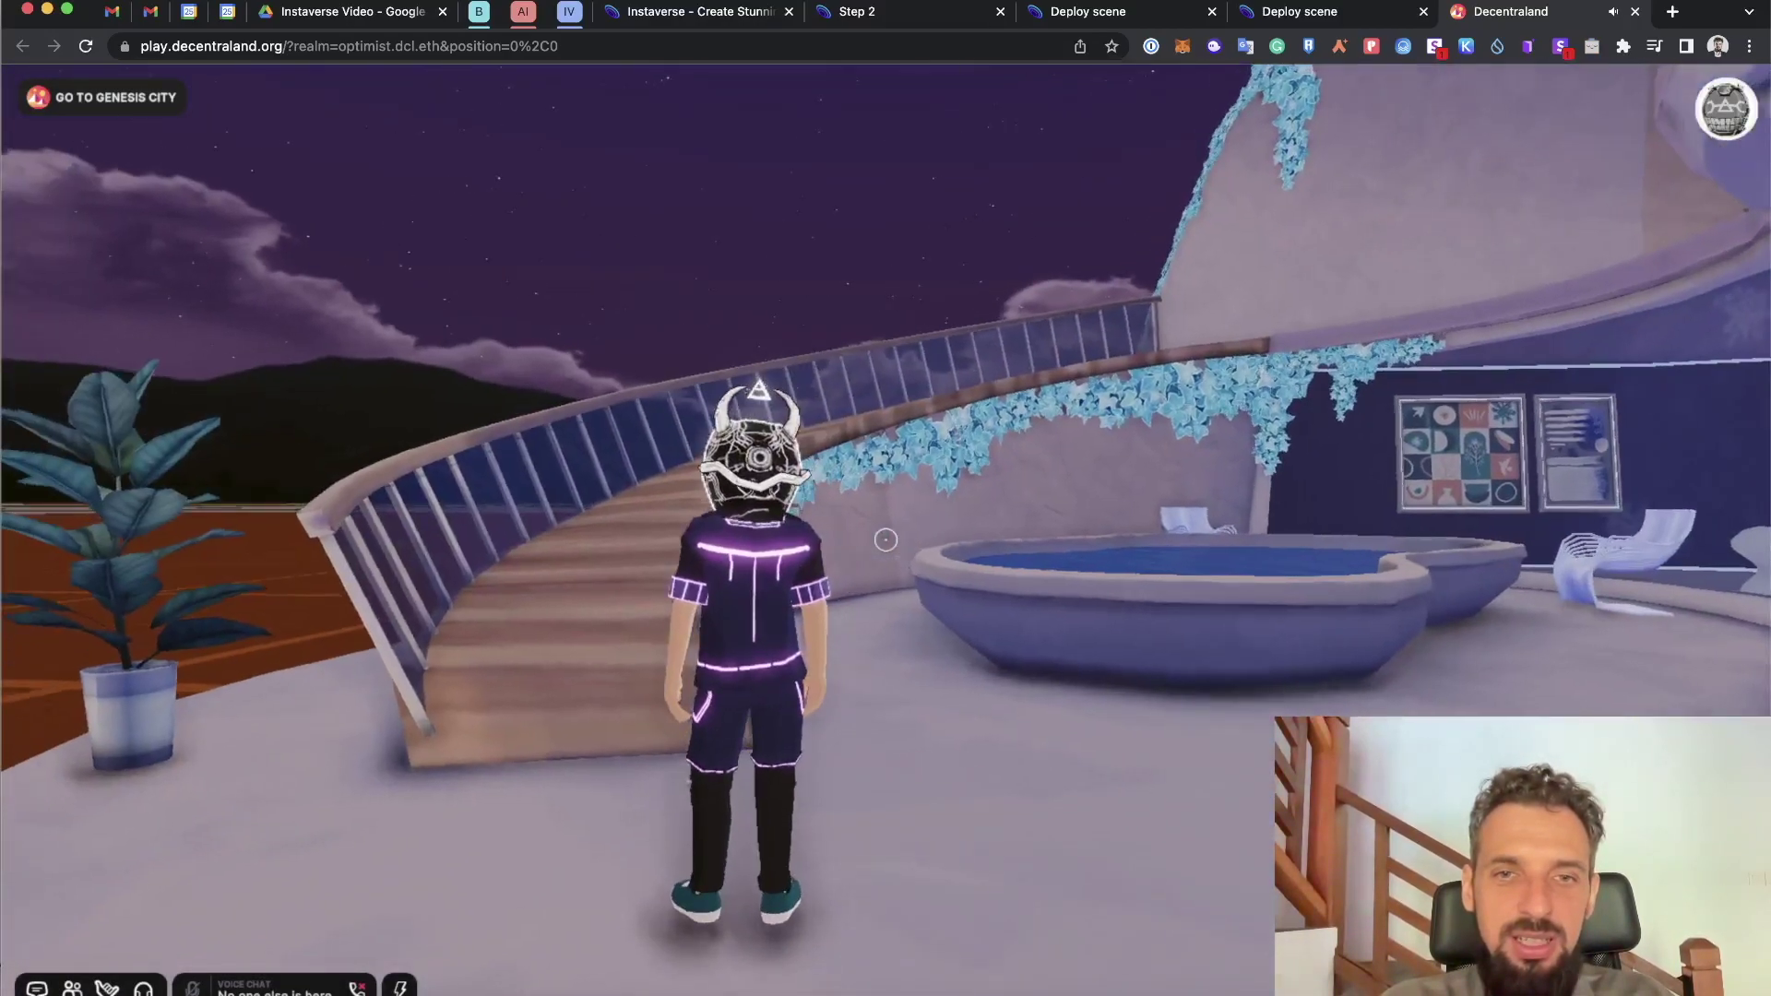
key("w")
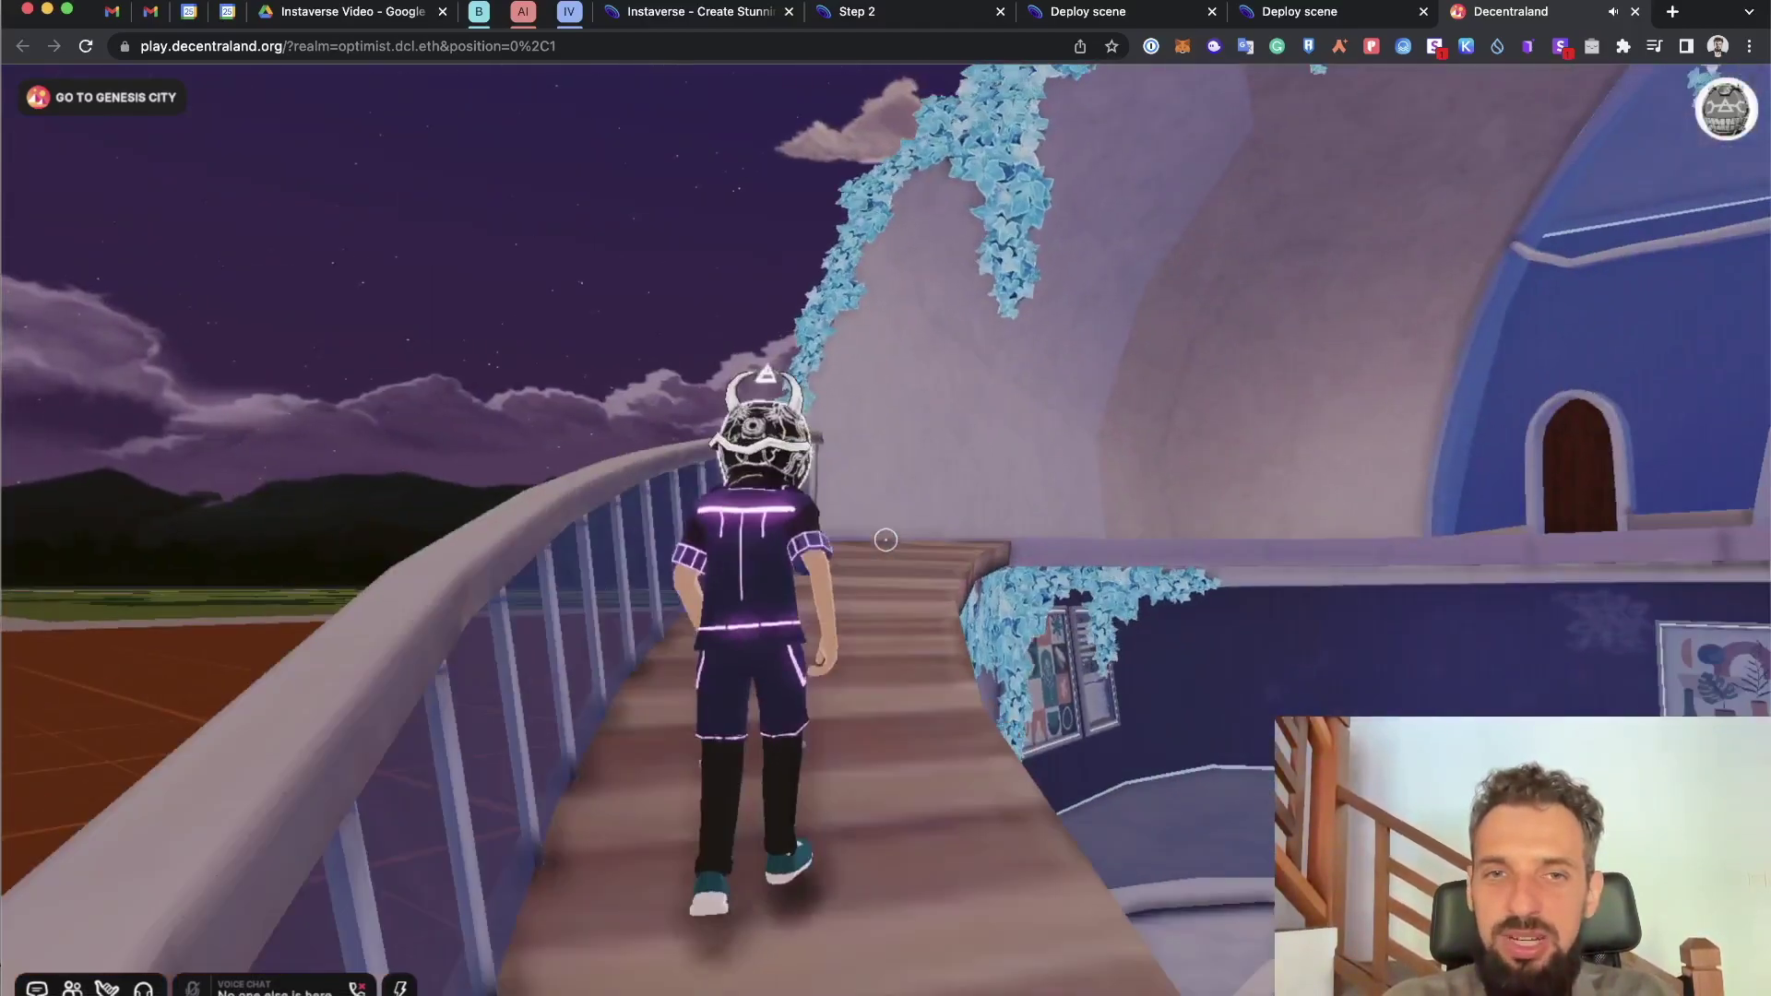
key("w")
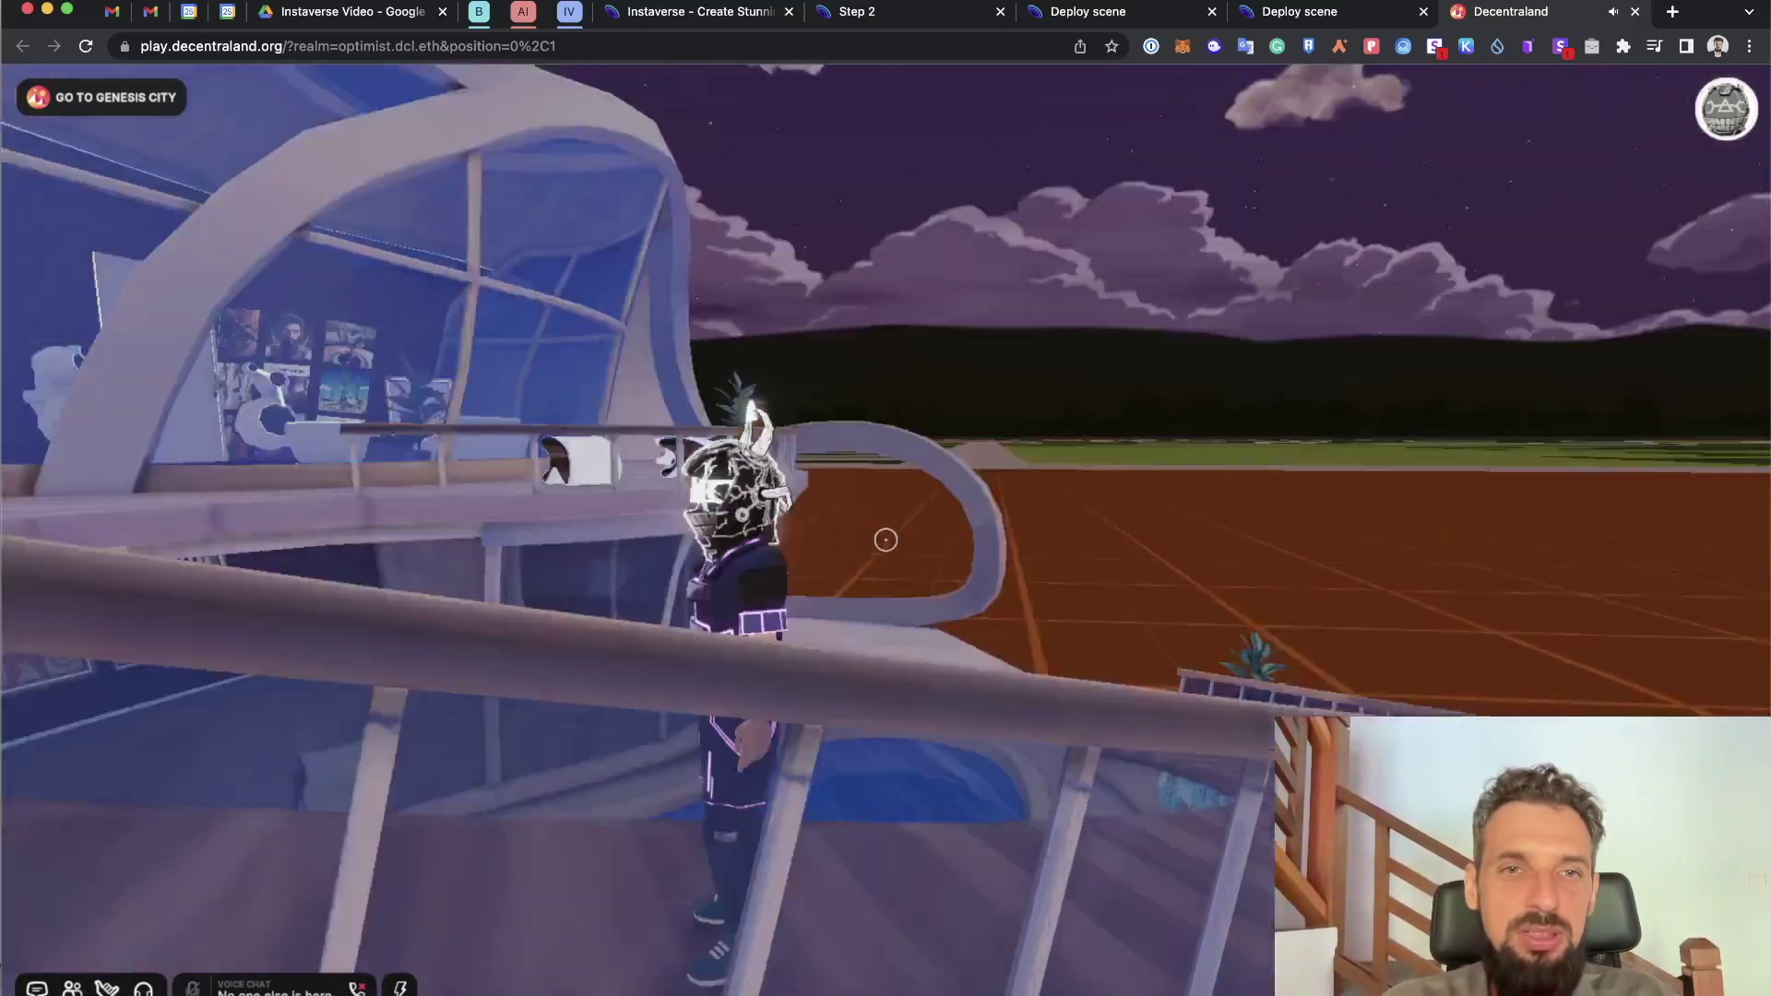
key("w")
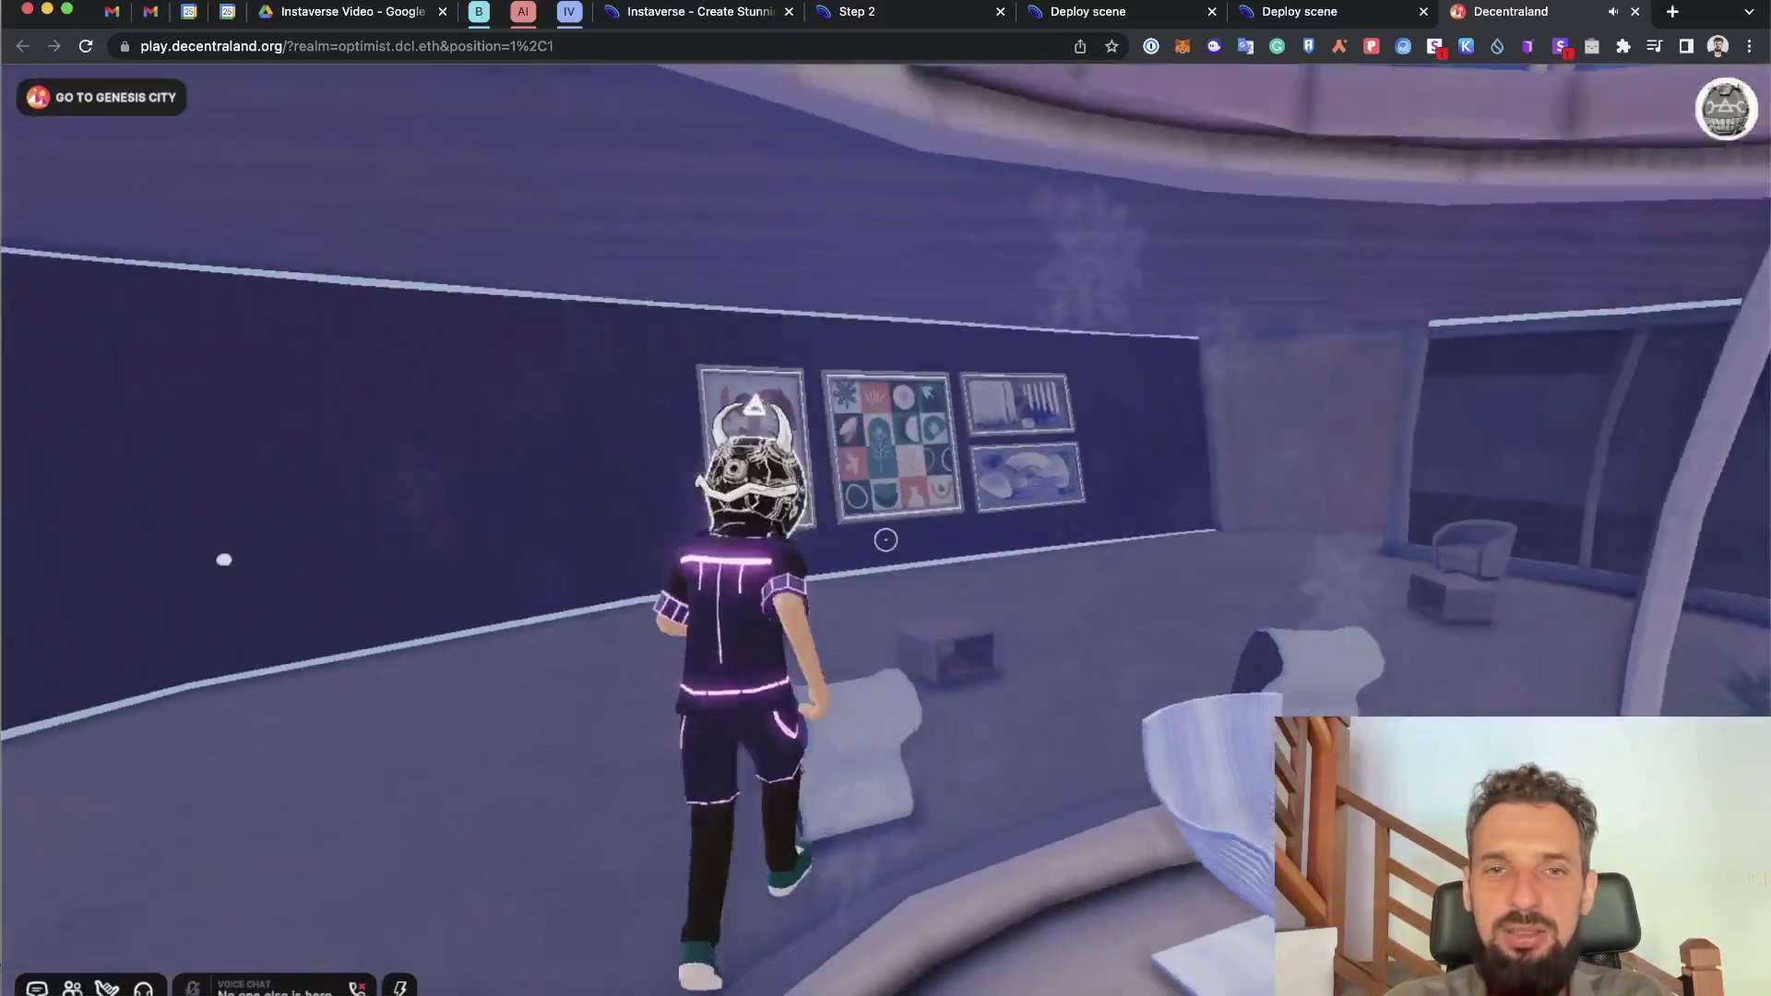
key("w")
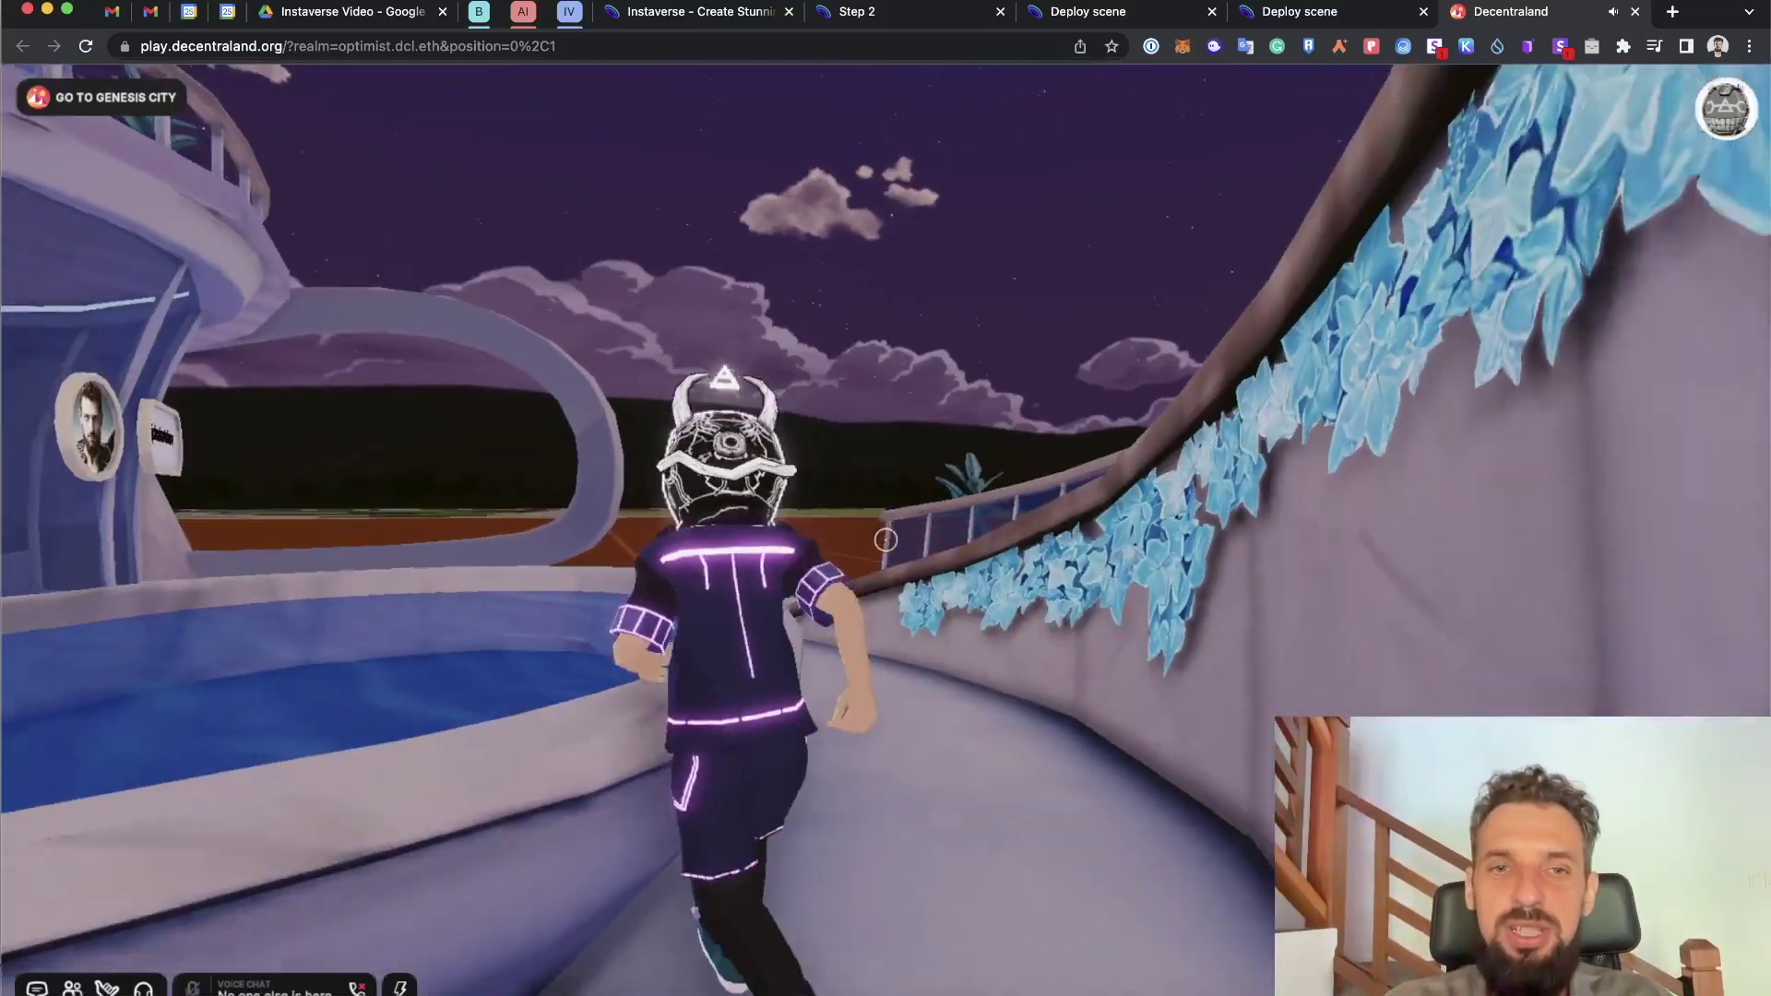
key("w")
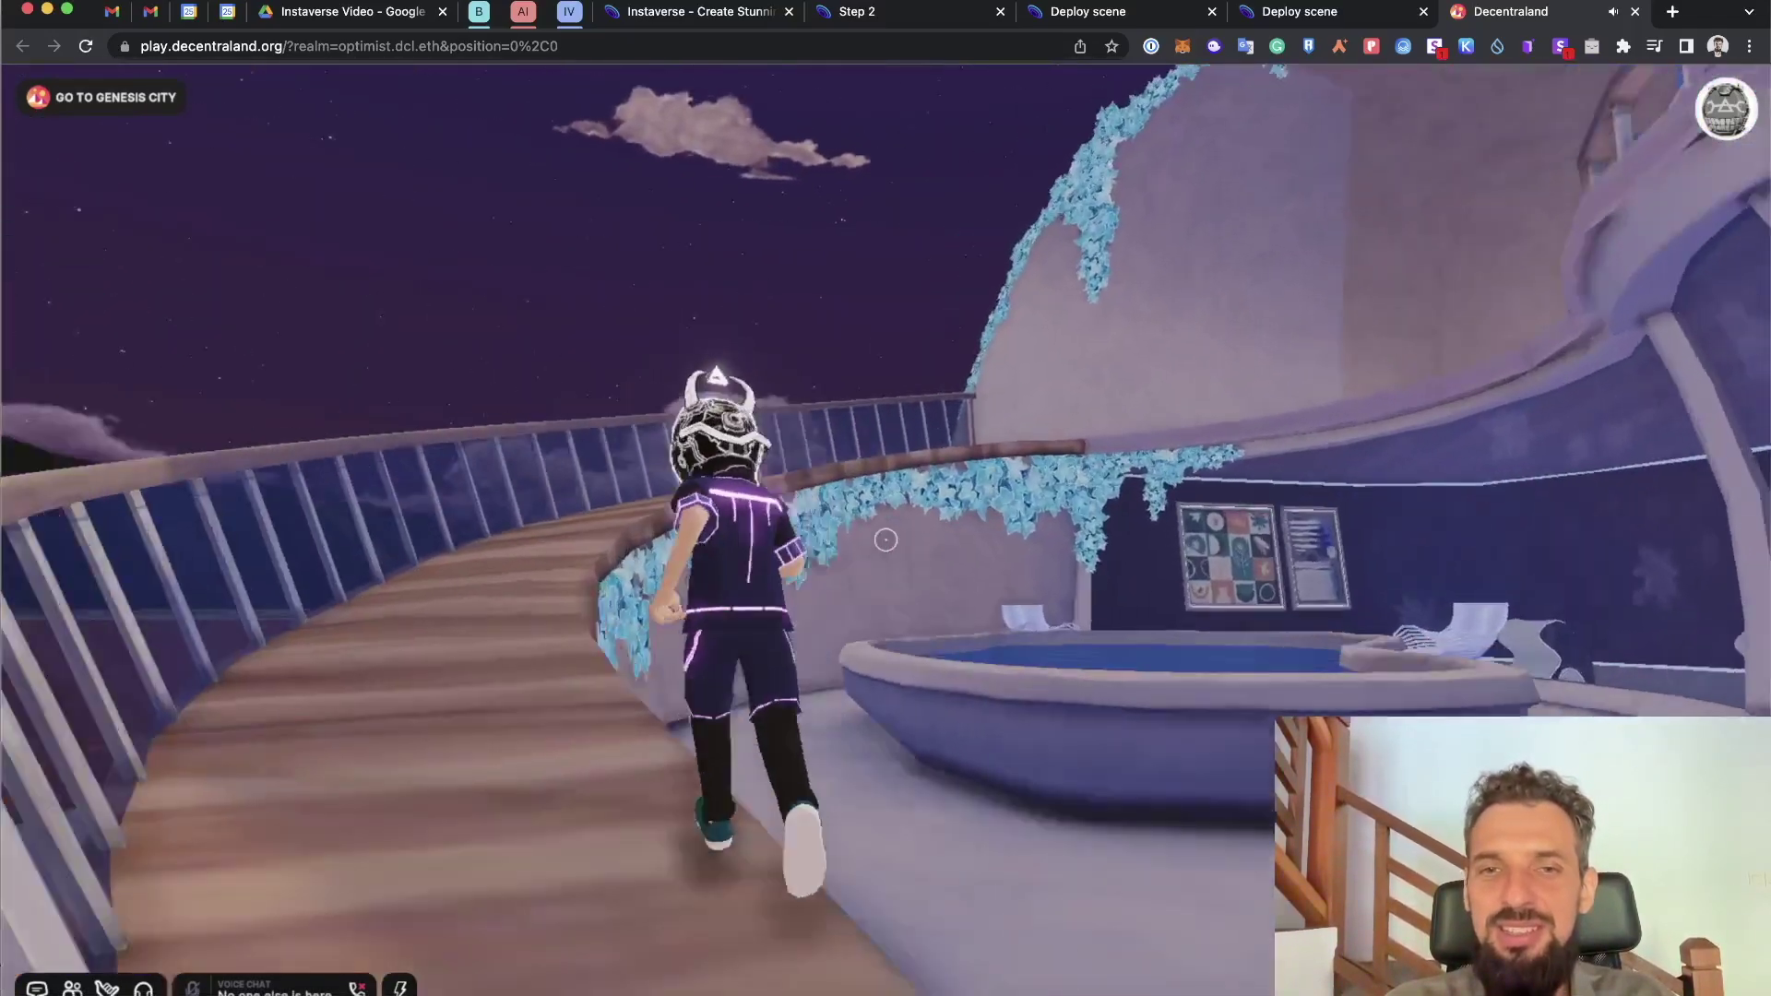
key("w")
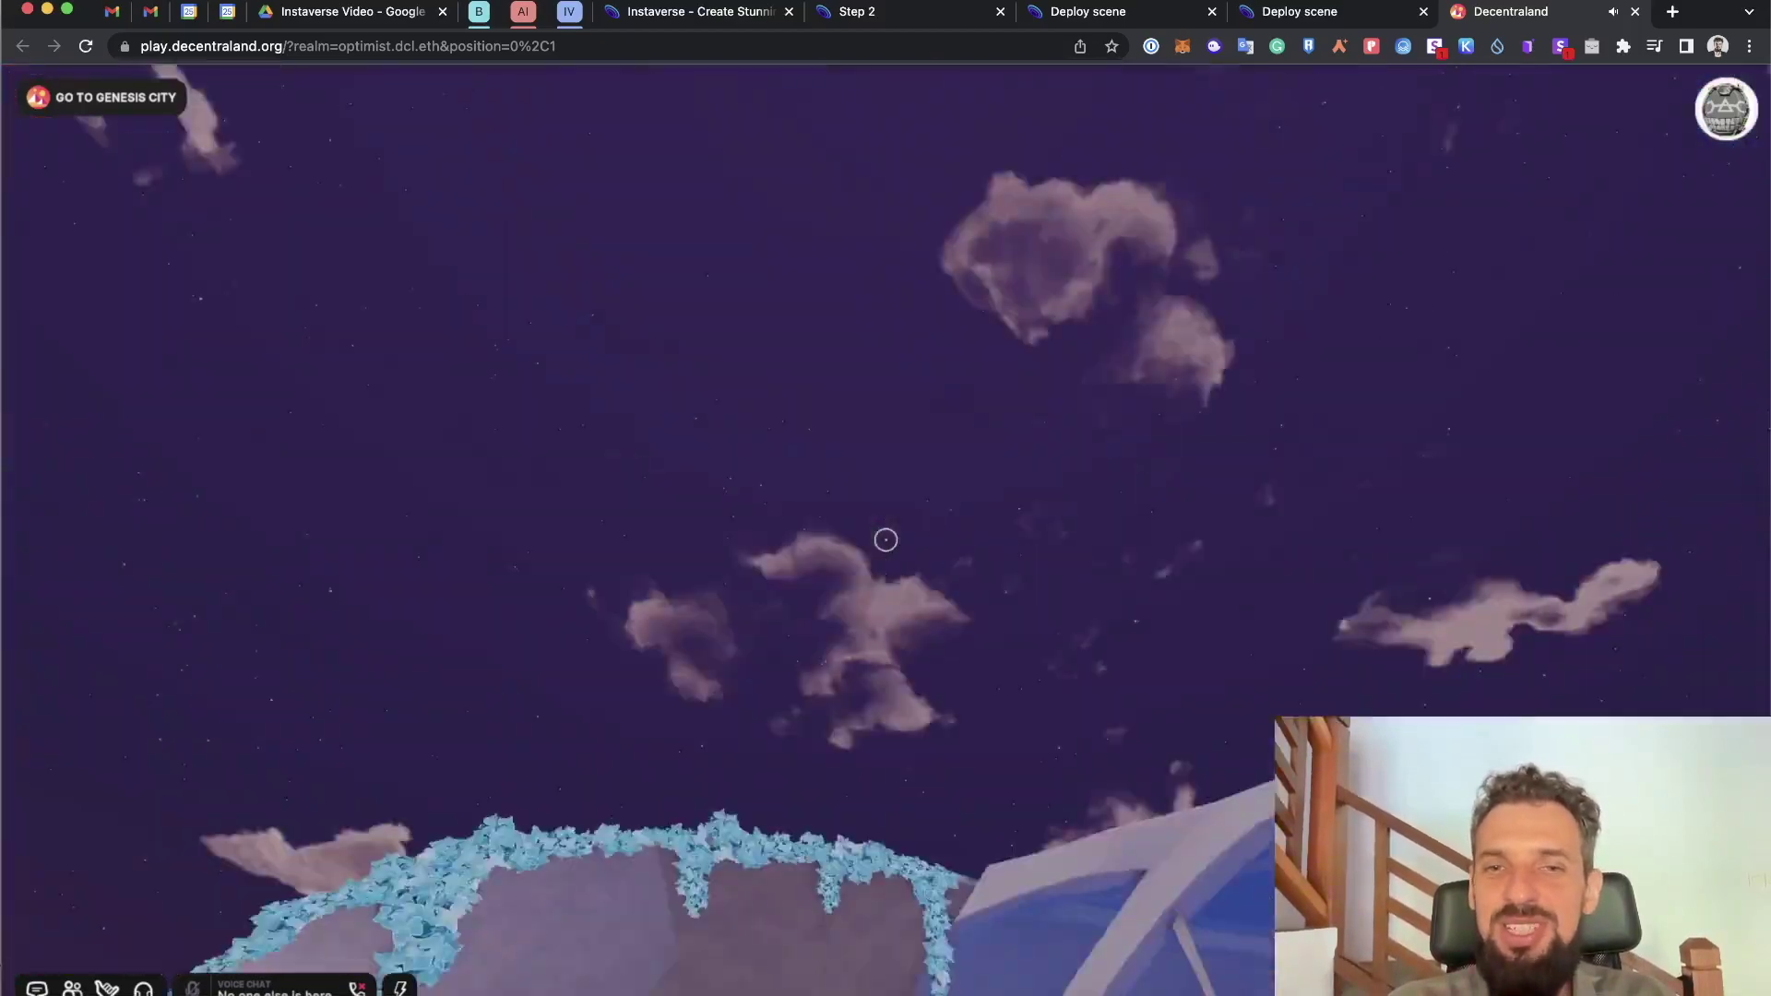
key("w")
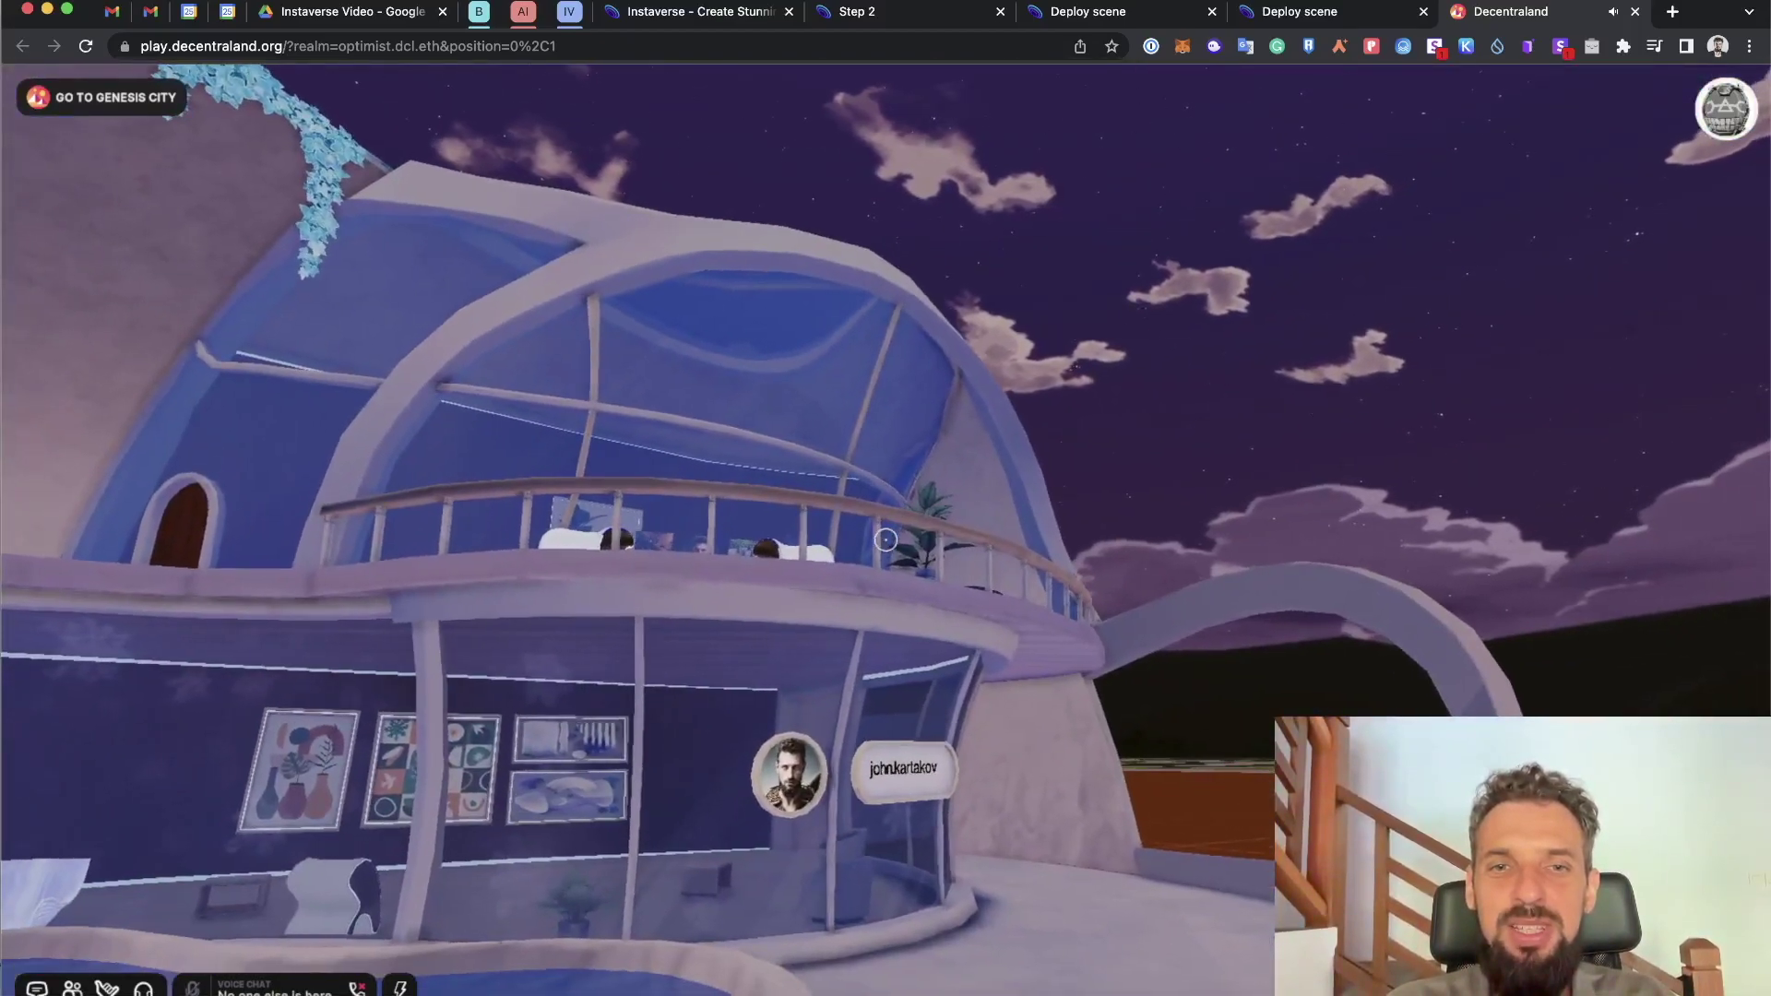
key("w")
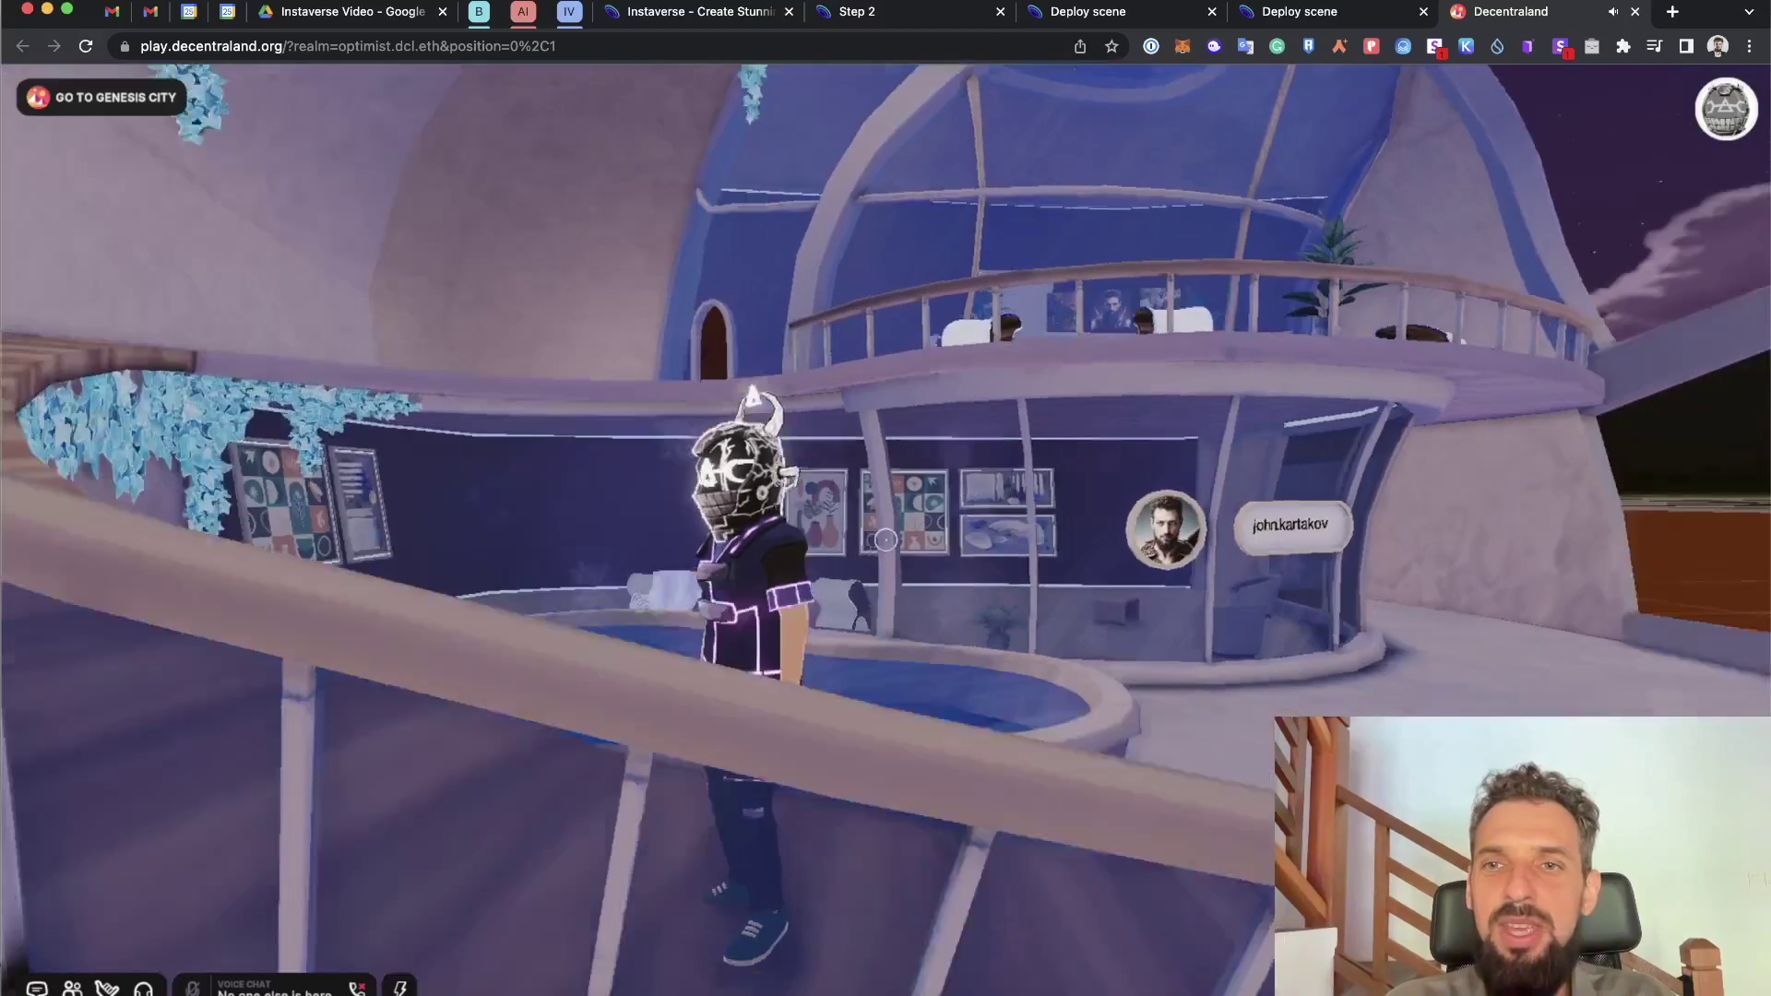
key("w")
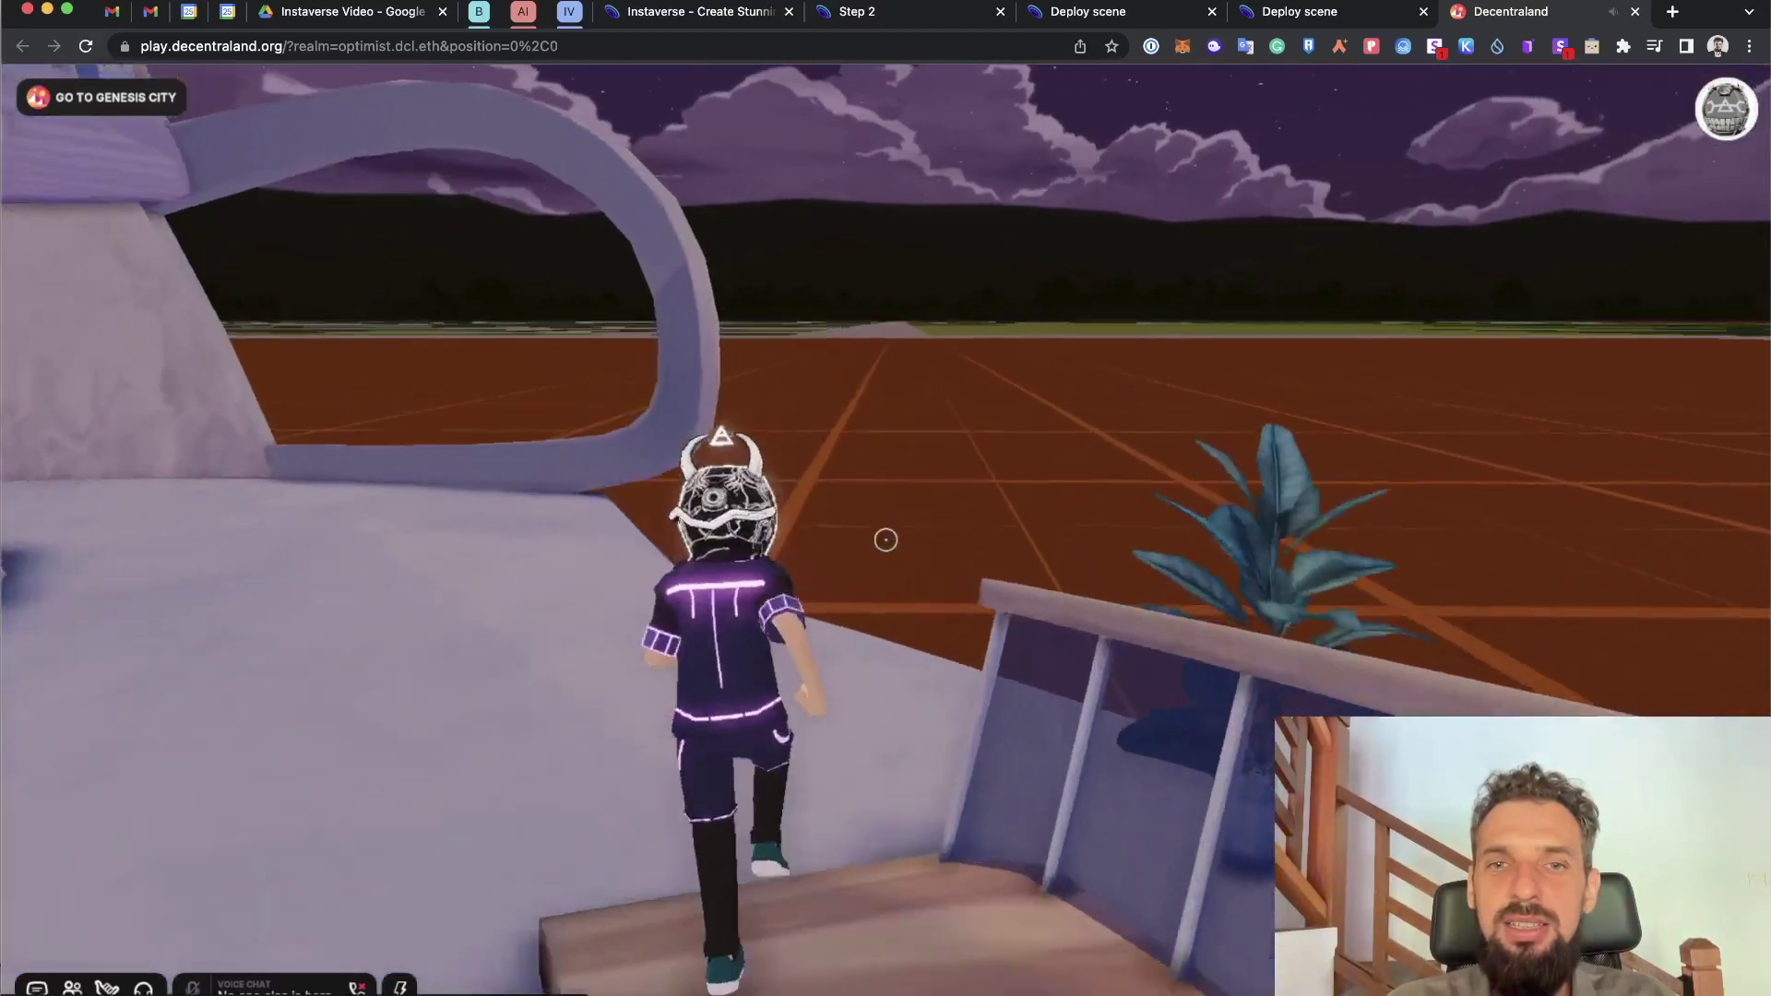
- Walk the avatar off the staircase and around the glass-walled ground-floor lounge to view the villa from outside
key("w")
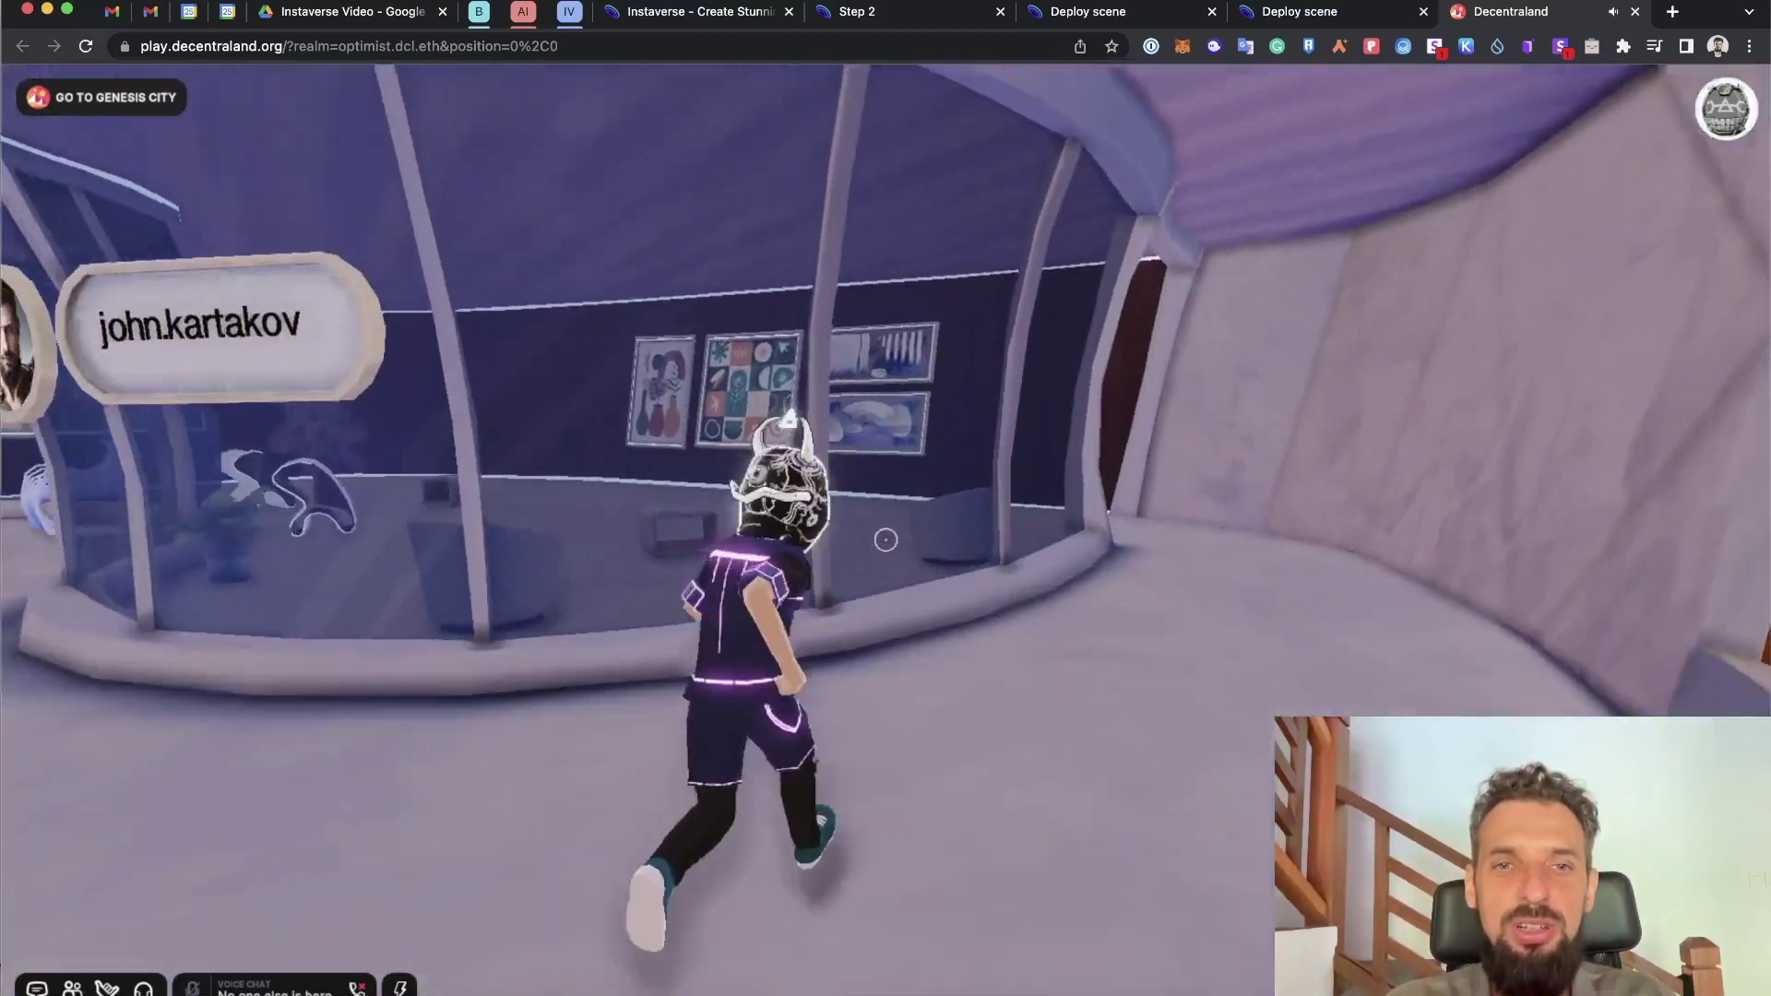
key("w")
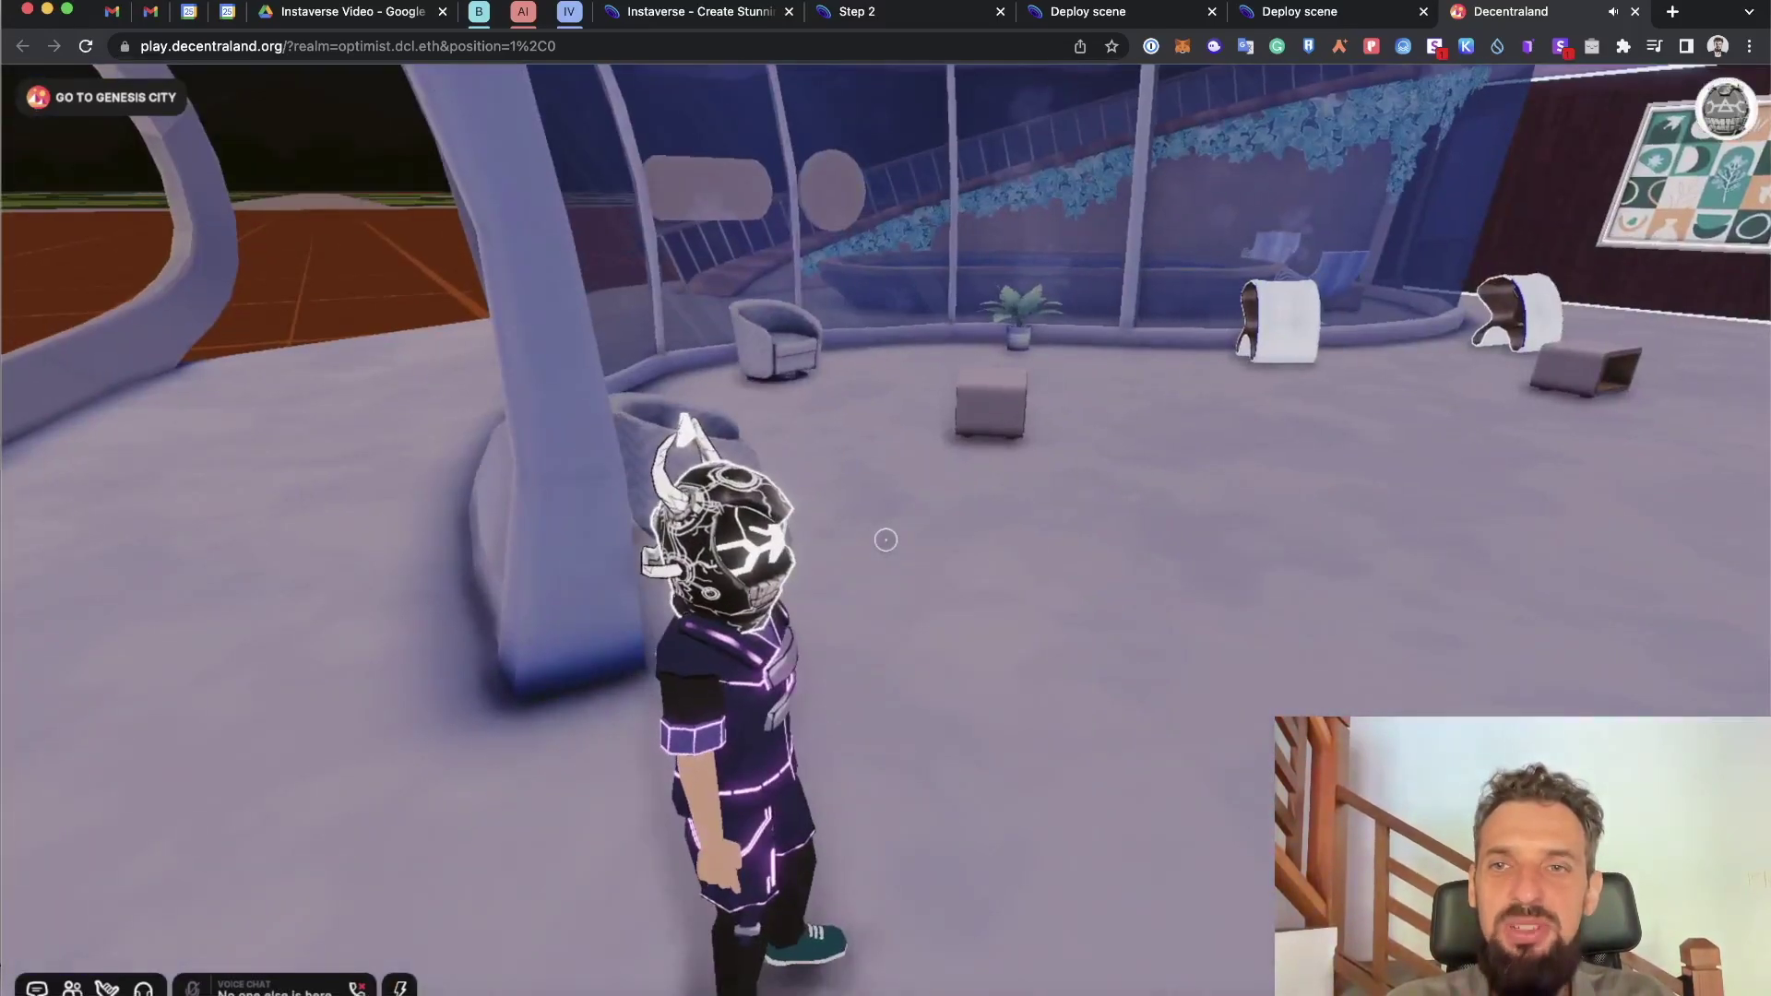
key("w")
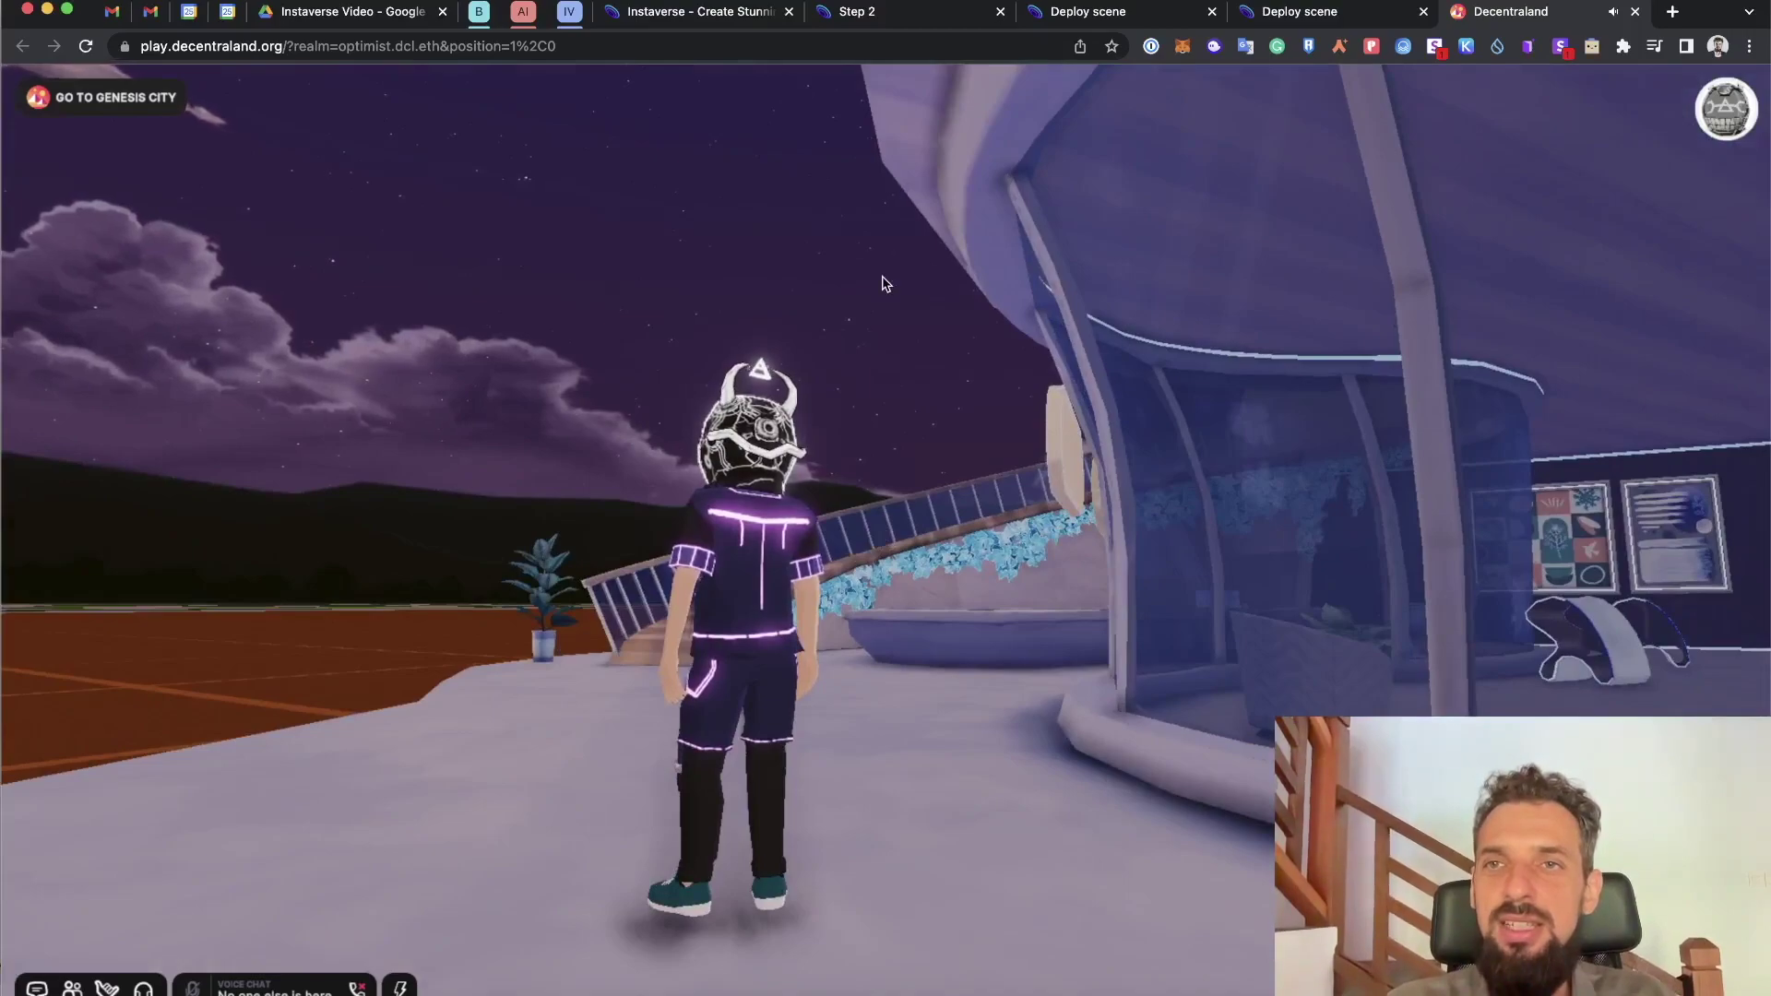
- Return to the Instaverse deployment page, review the Free, Start and Pro plans, and get the Start plan for $60
left_click(1324, 18)
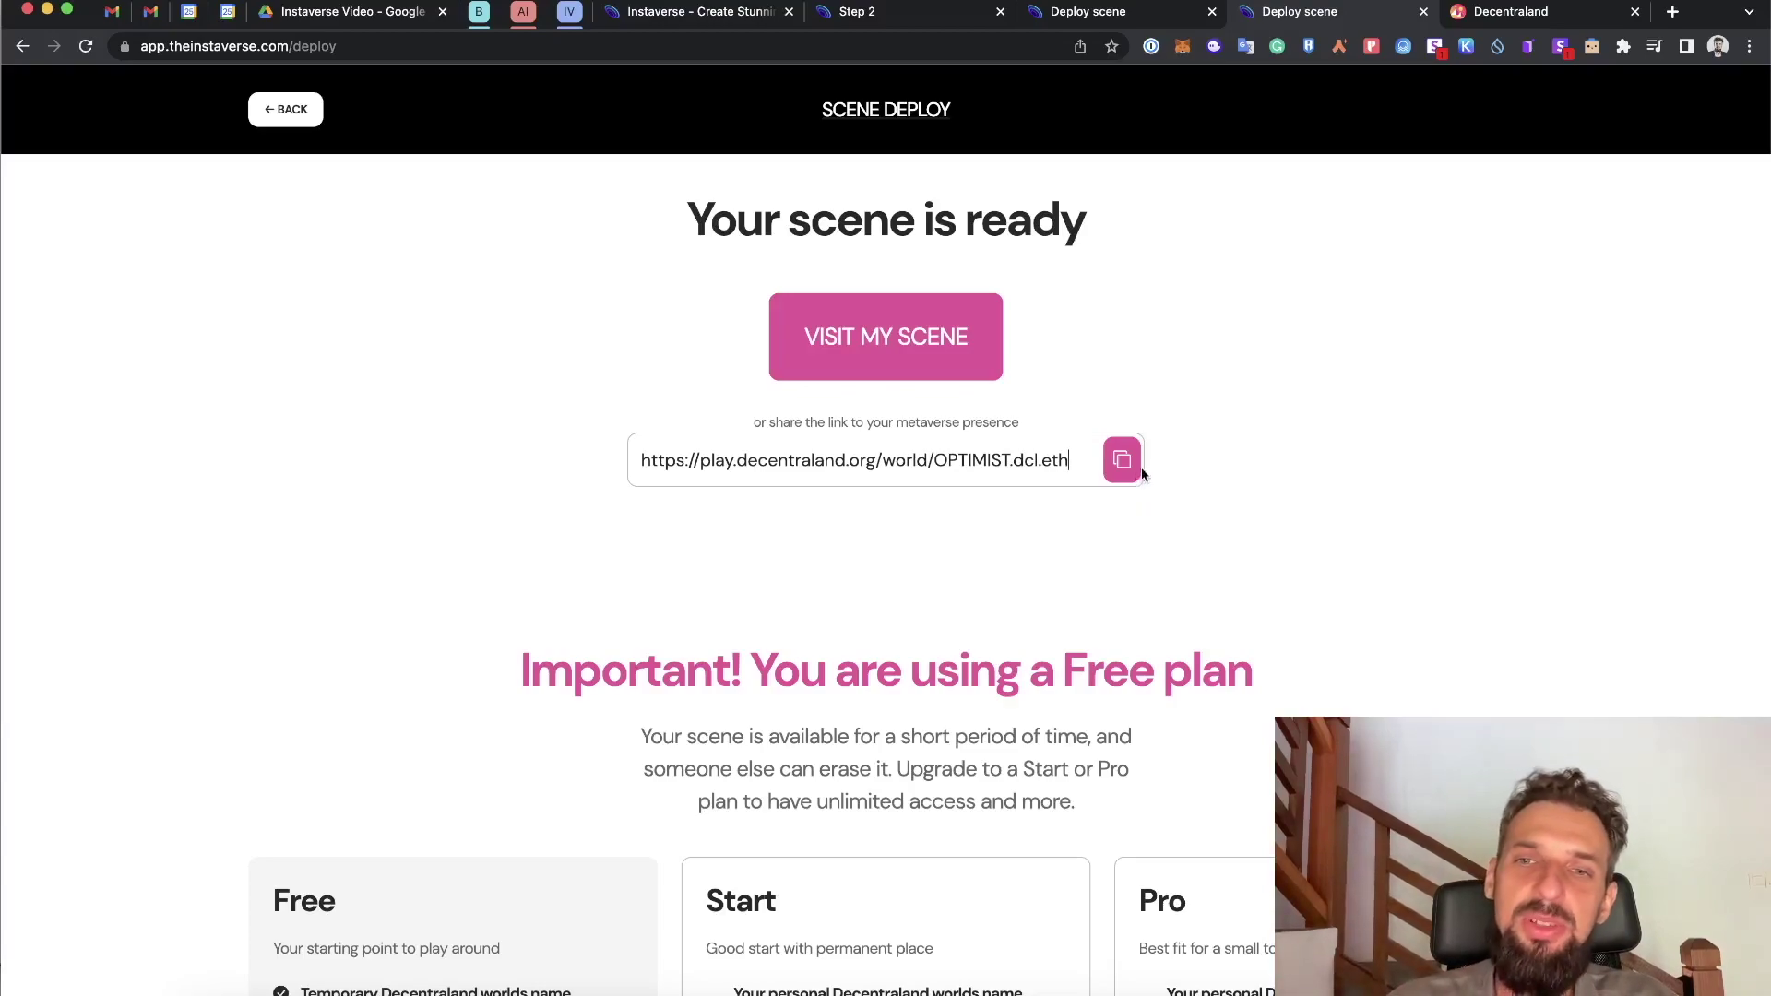
scroll(1123, 522, "down", 2)
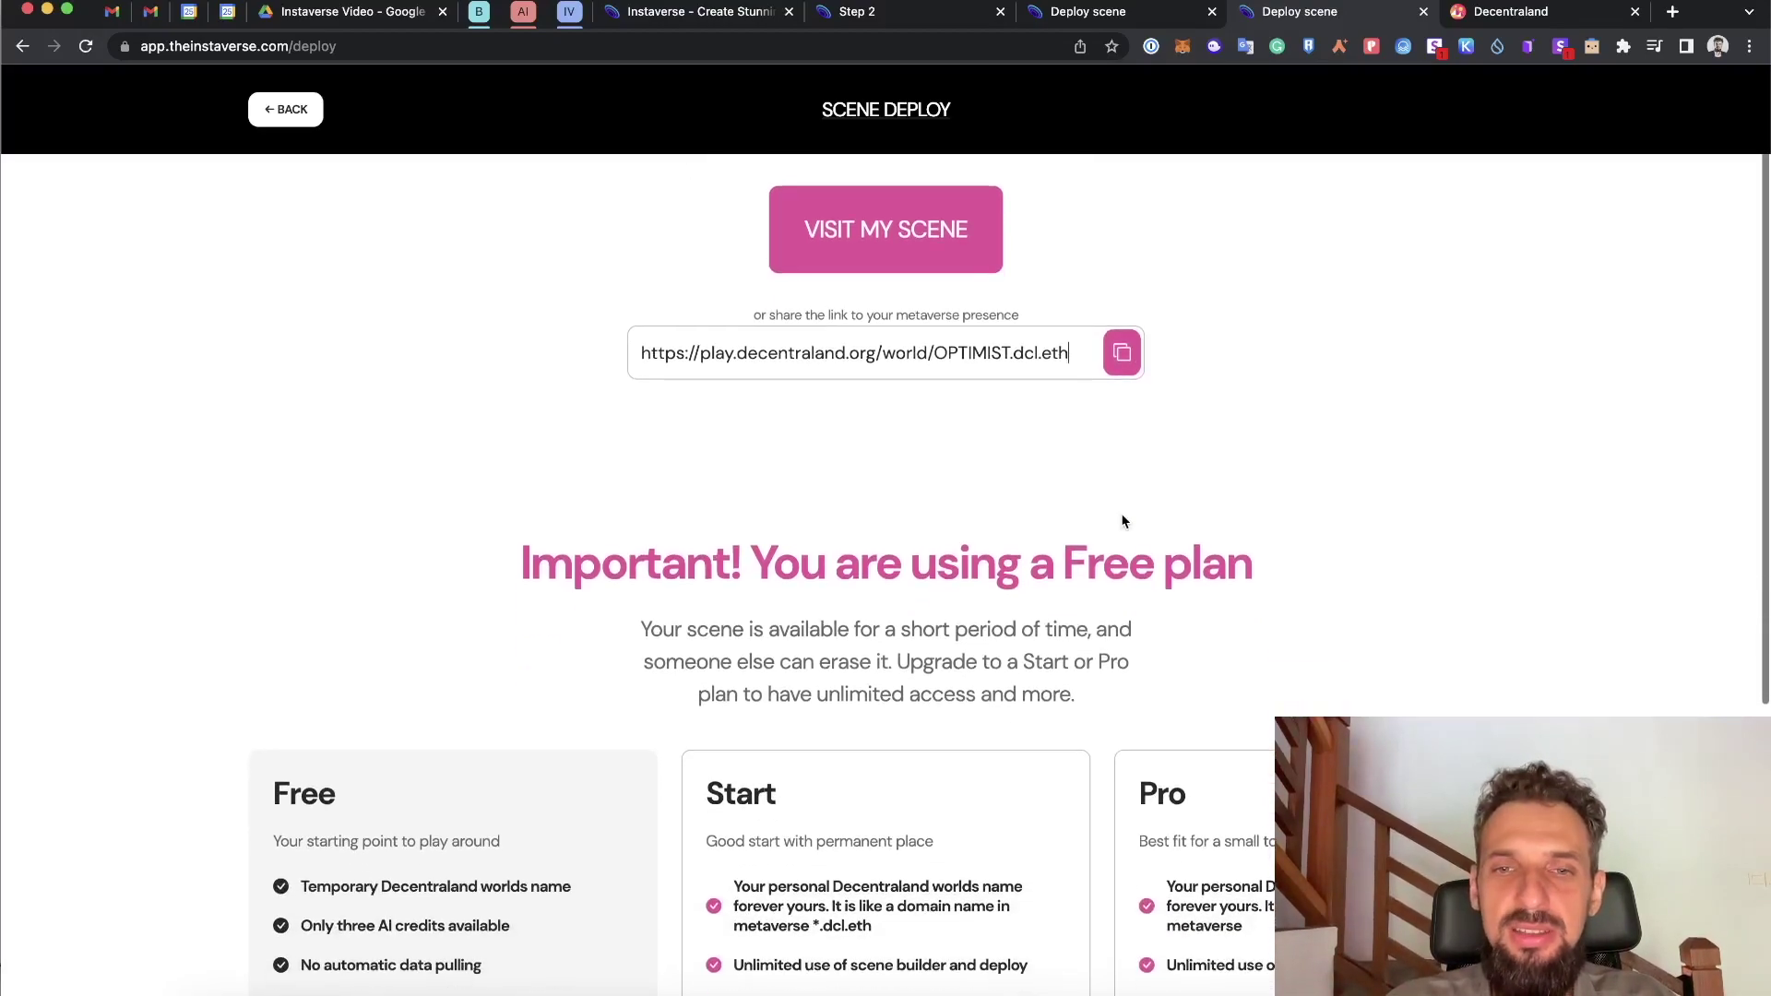
scroll(1123, 522, "down", 4)
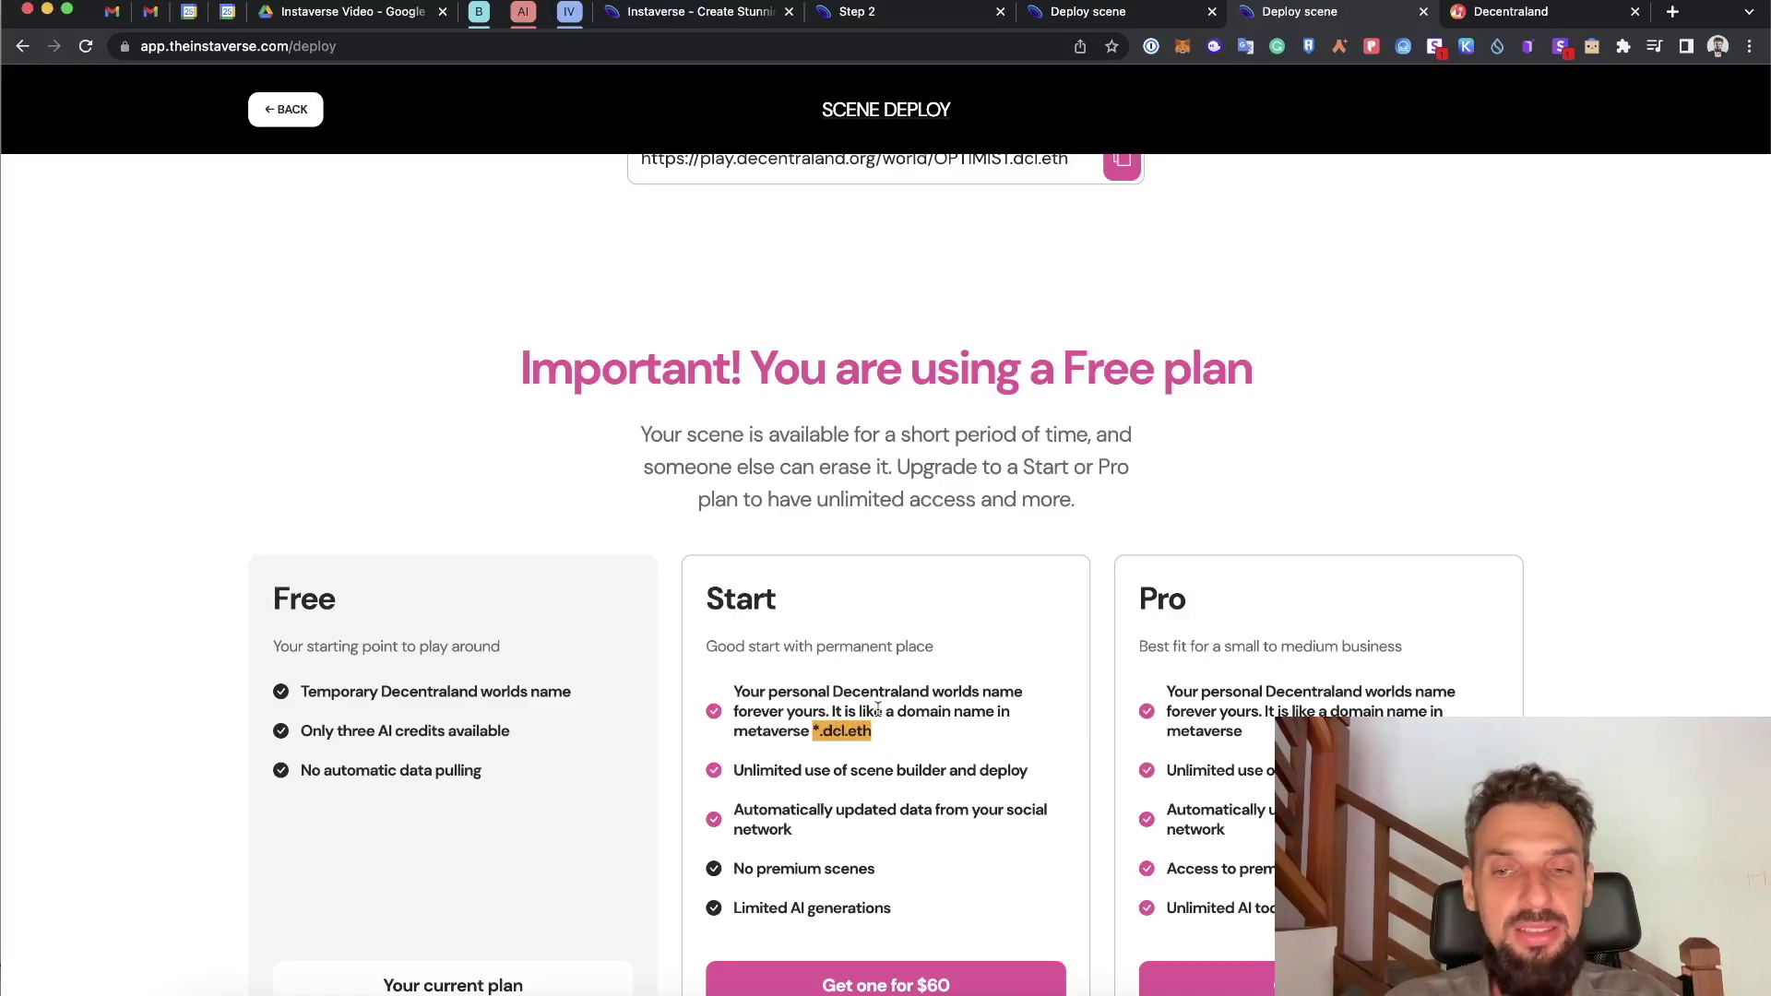
scroll(877, 709, "down", 4)
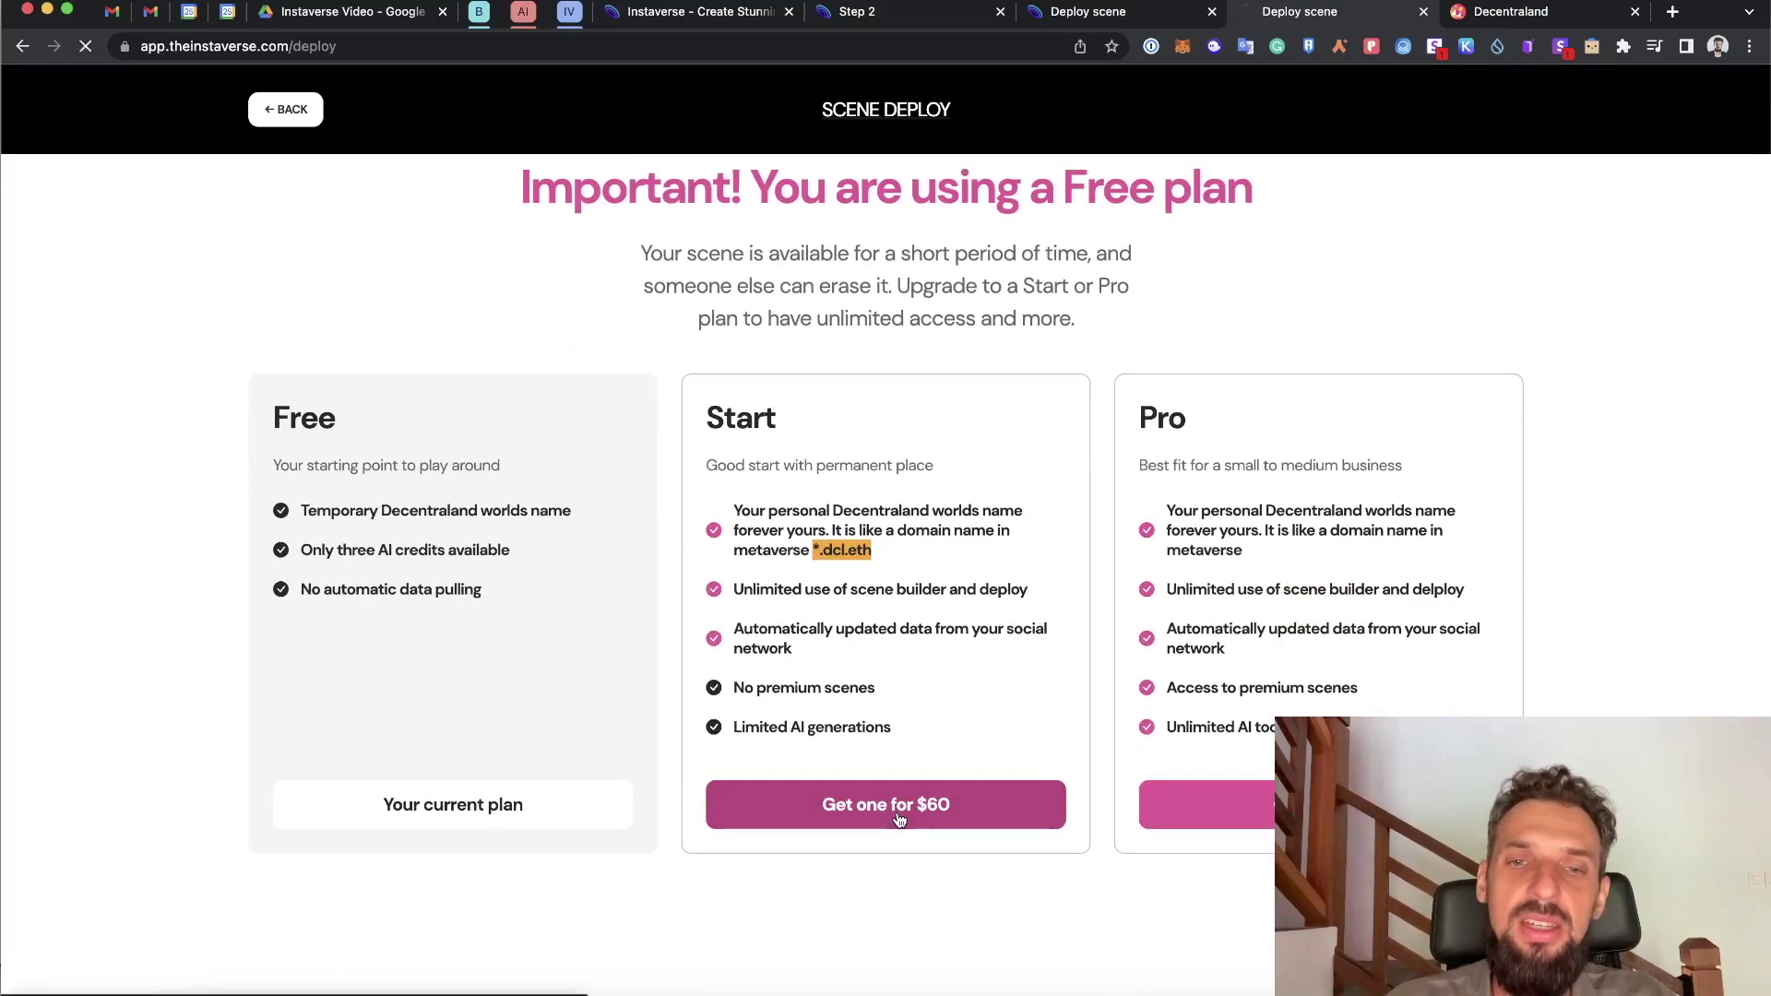
left_click(885, 805)
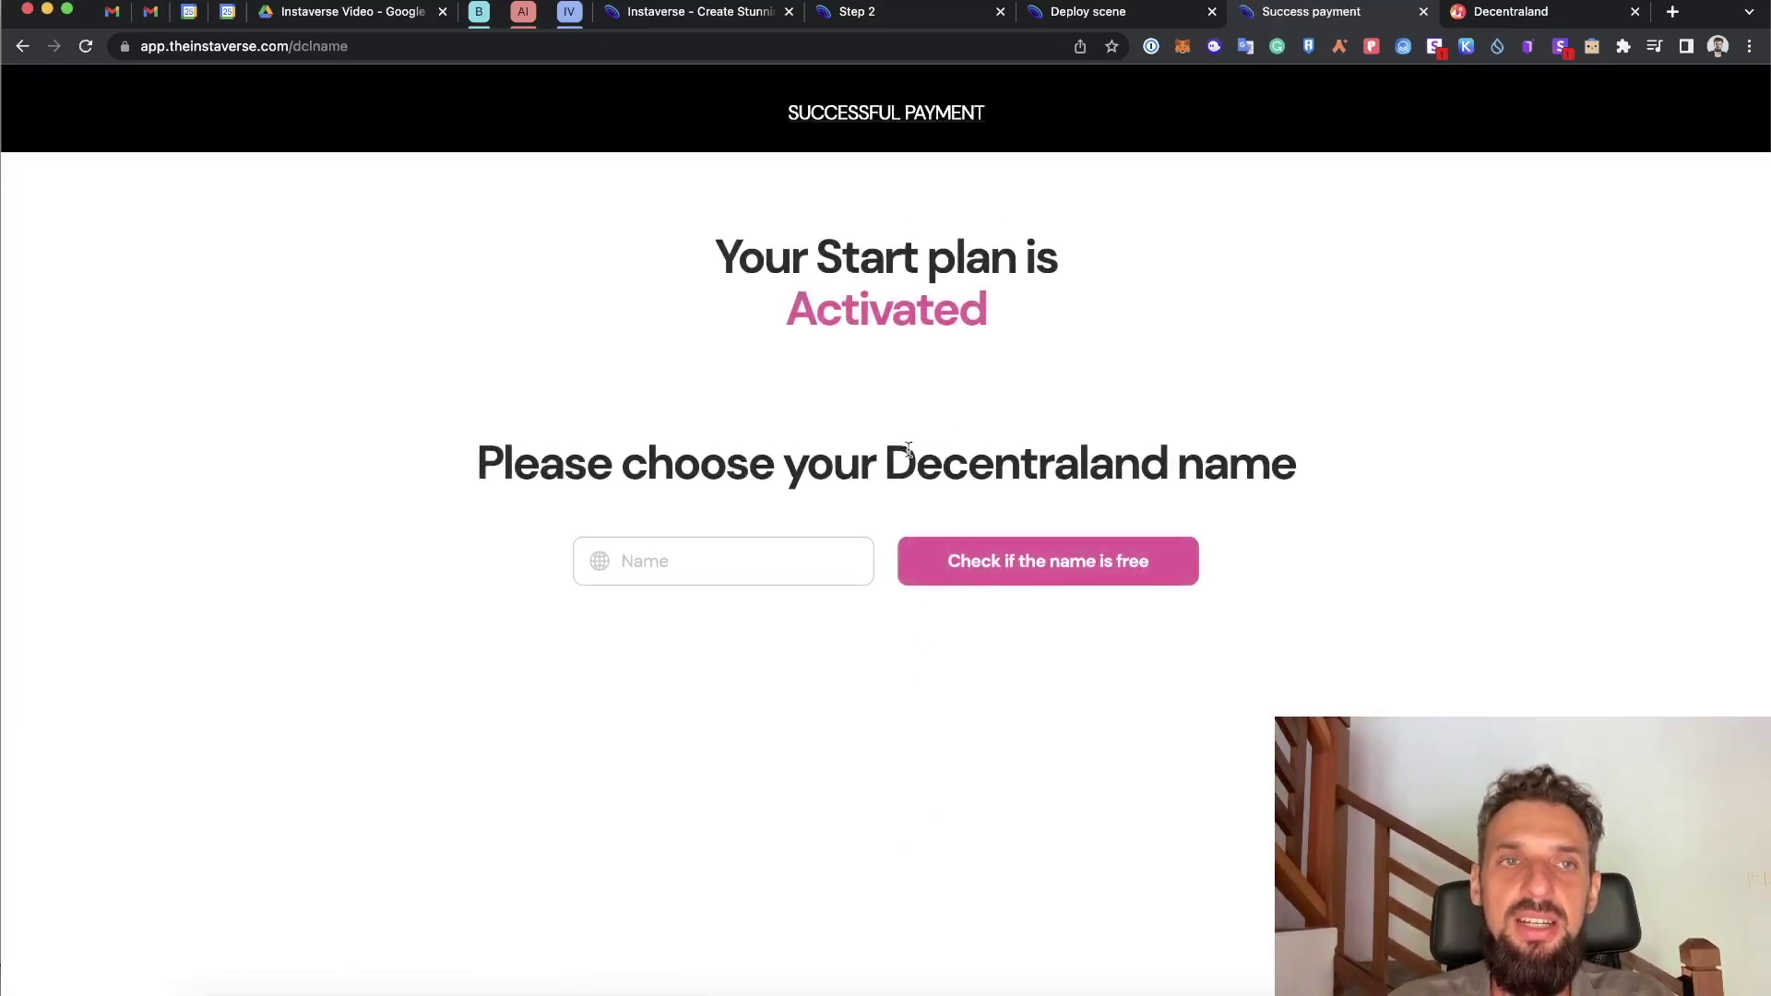
- Enter a personal Decentraland name, check whether it is free, and proceed to the payment page to buy it
left_click(752, 547)
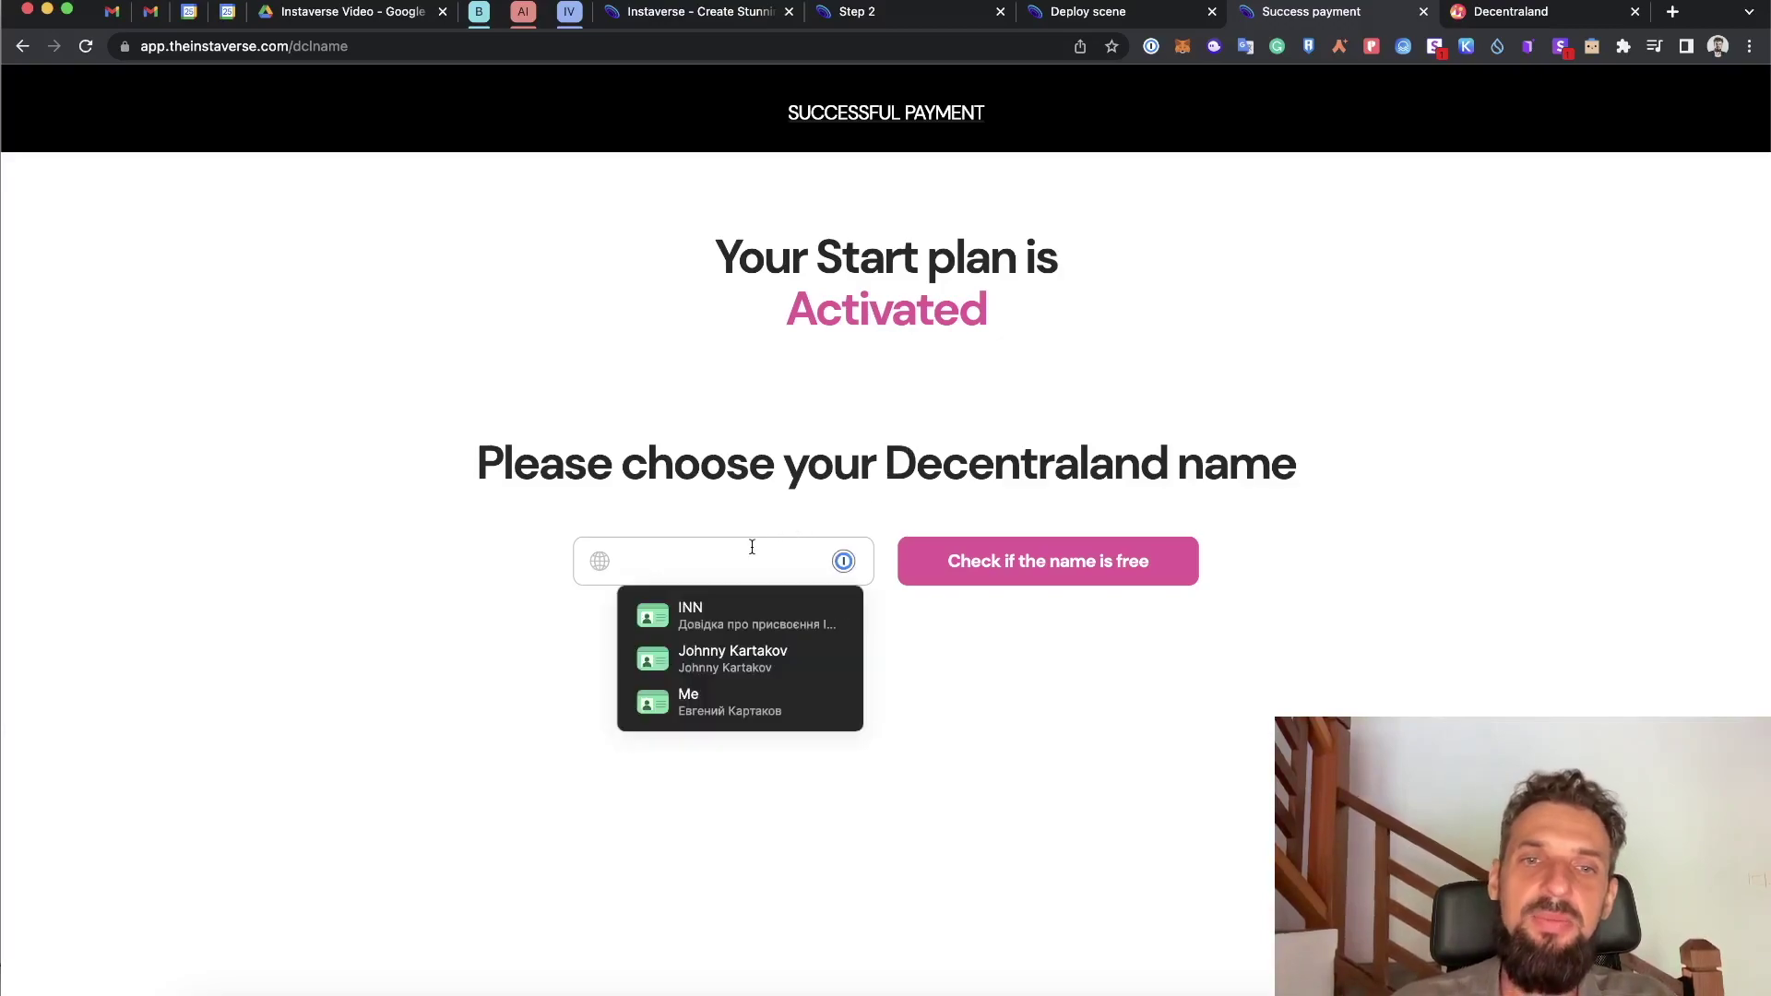
type("m")
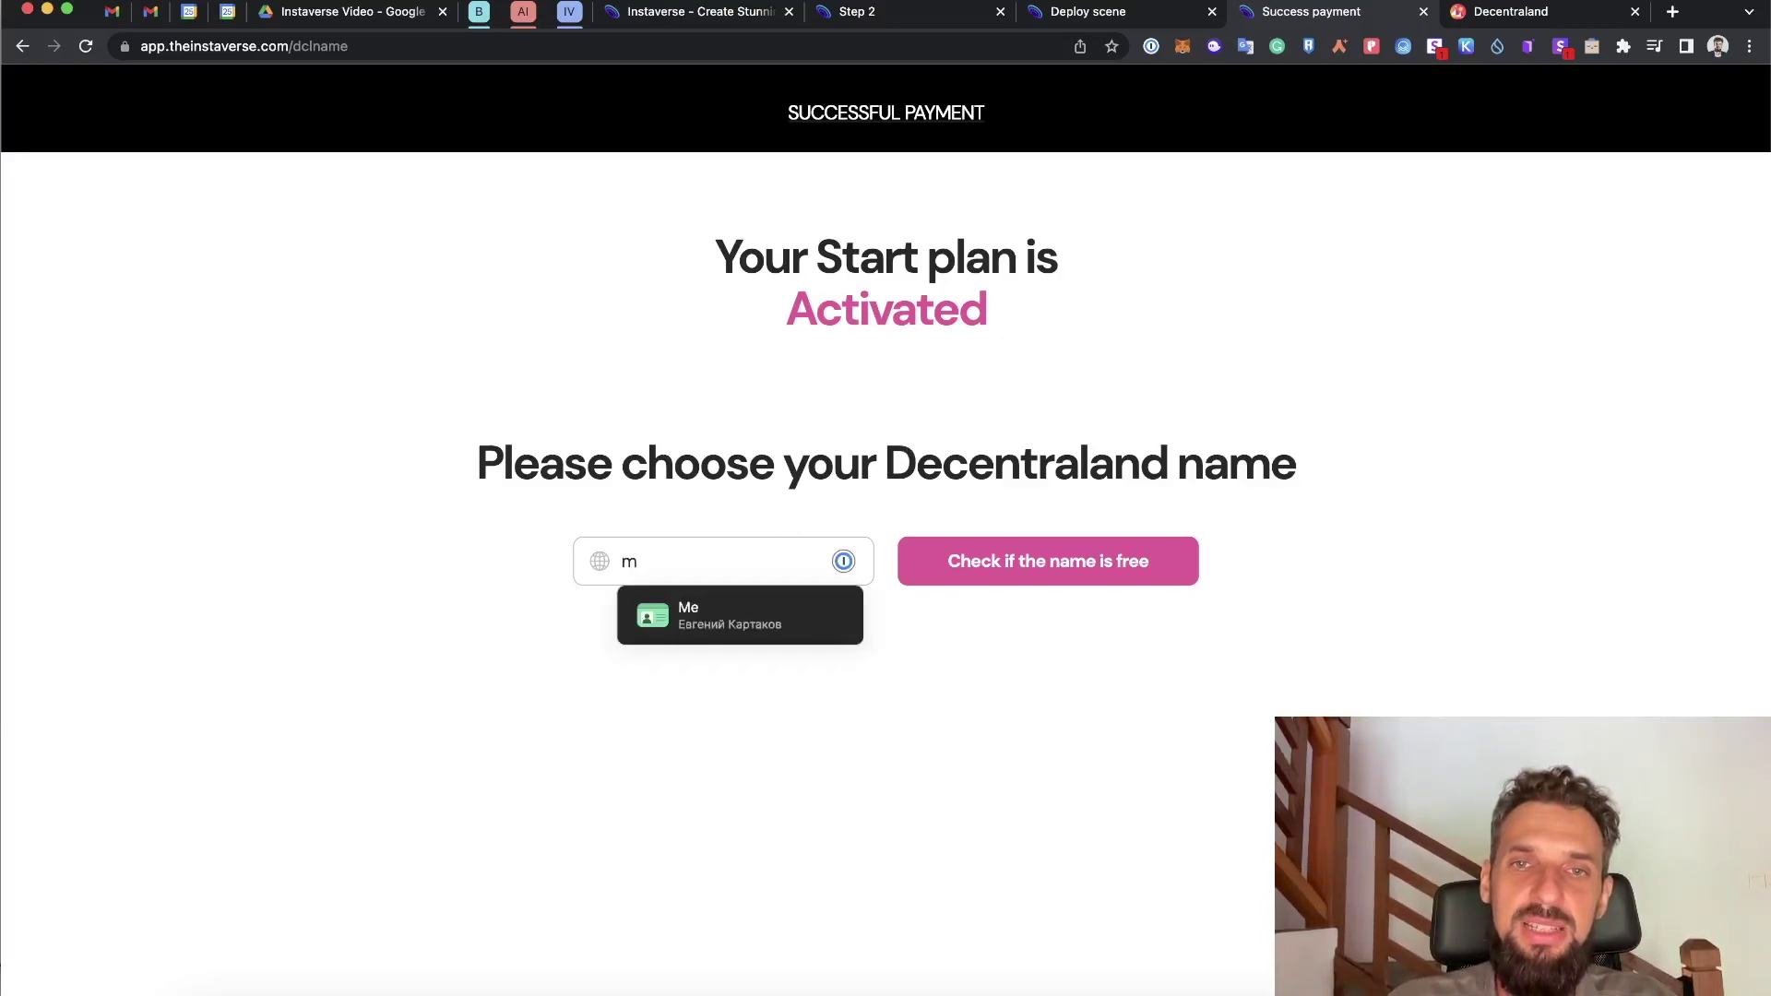
key("BackSpace")
type("jon")
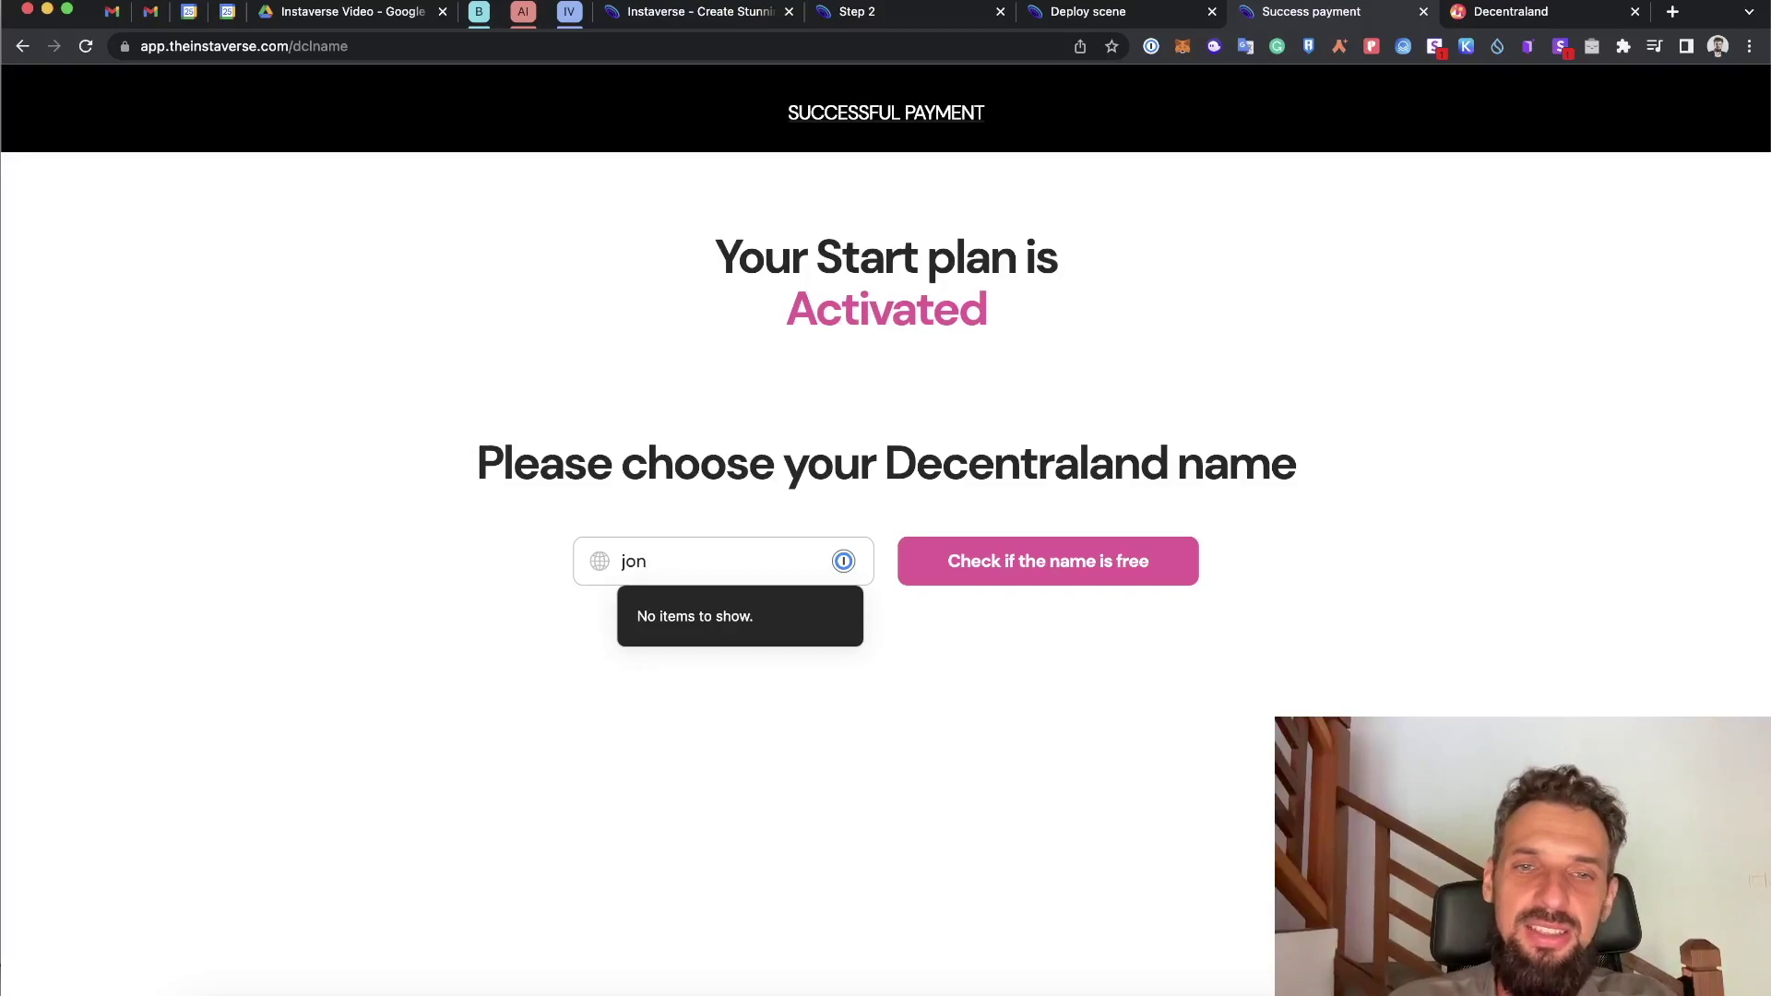
key("BackSpace")
type("hnny-one")
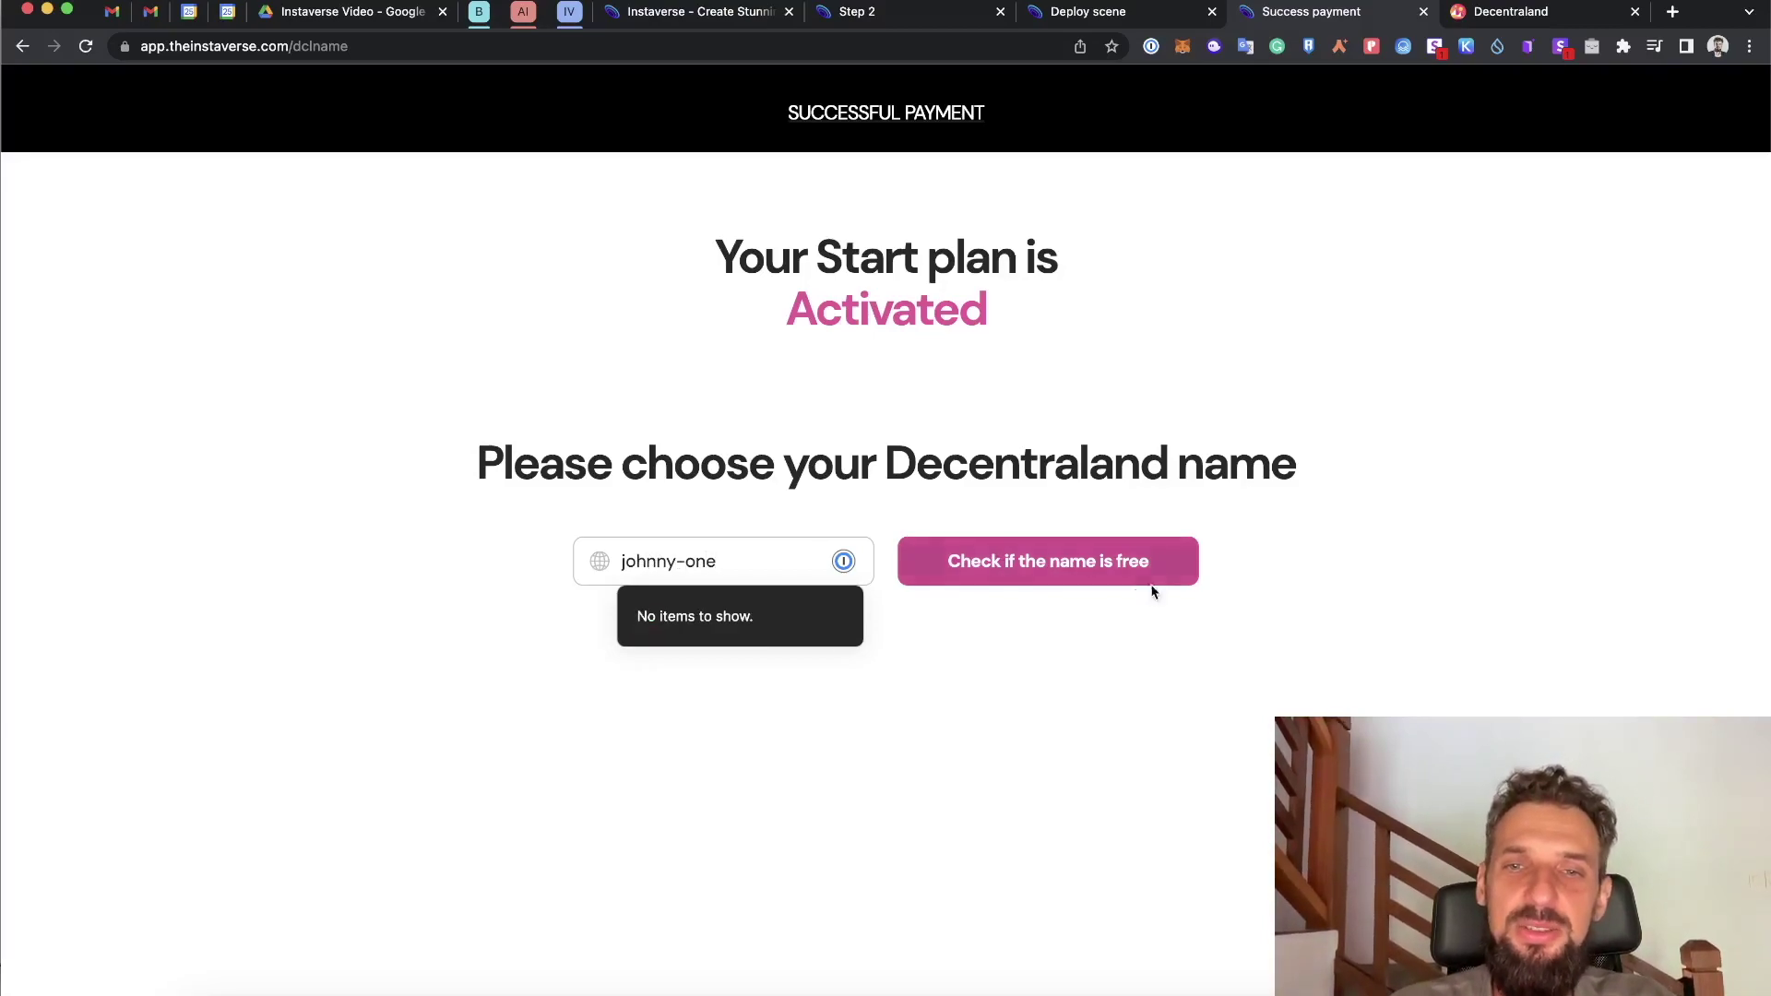
left_click(1023, 557)
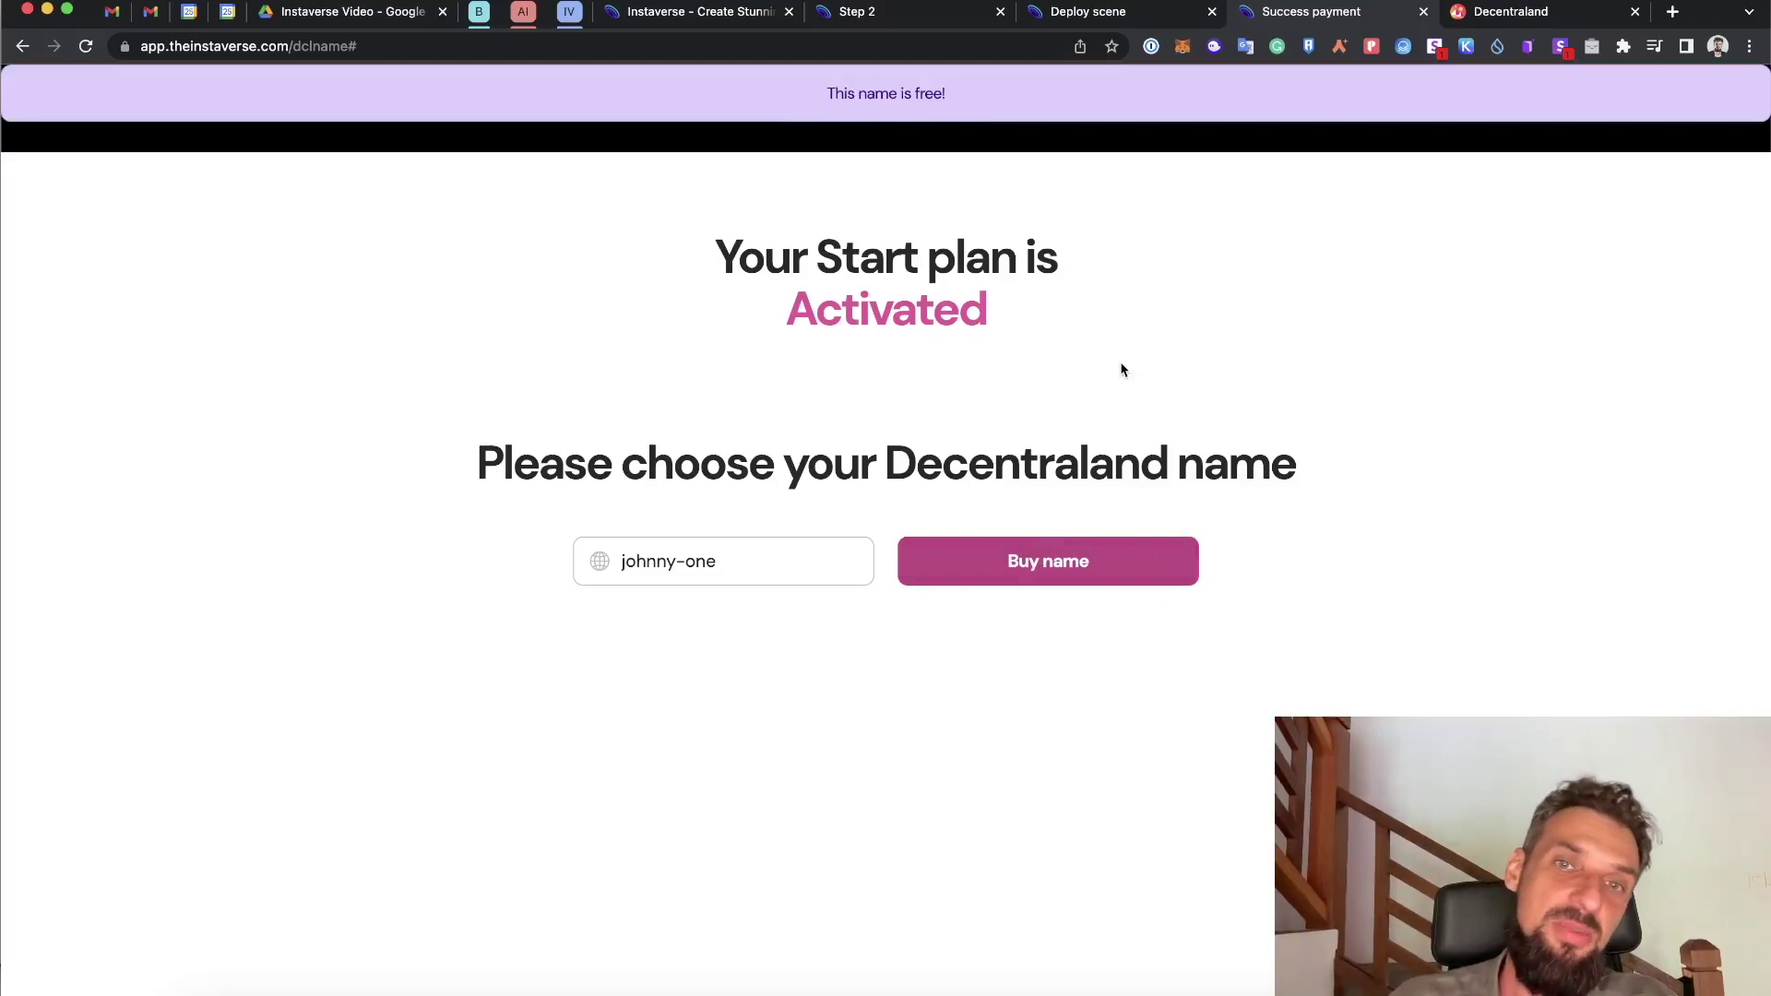
left_click(1043, 562)
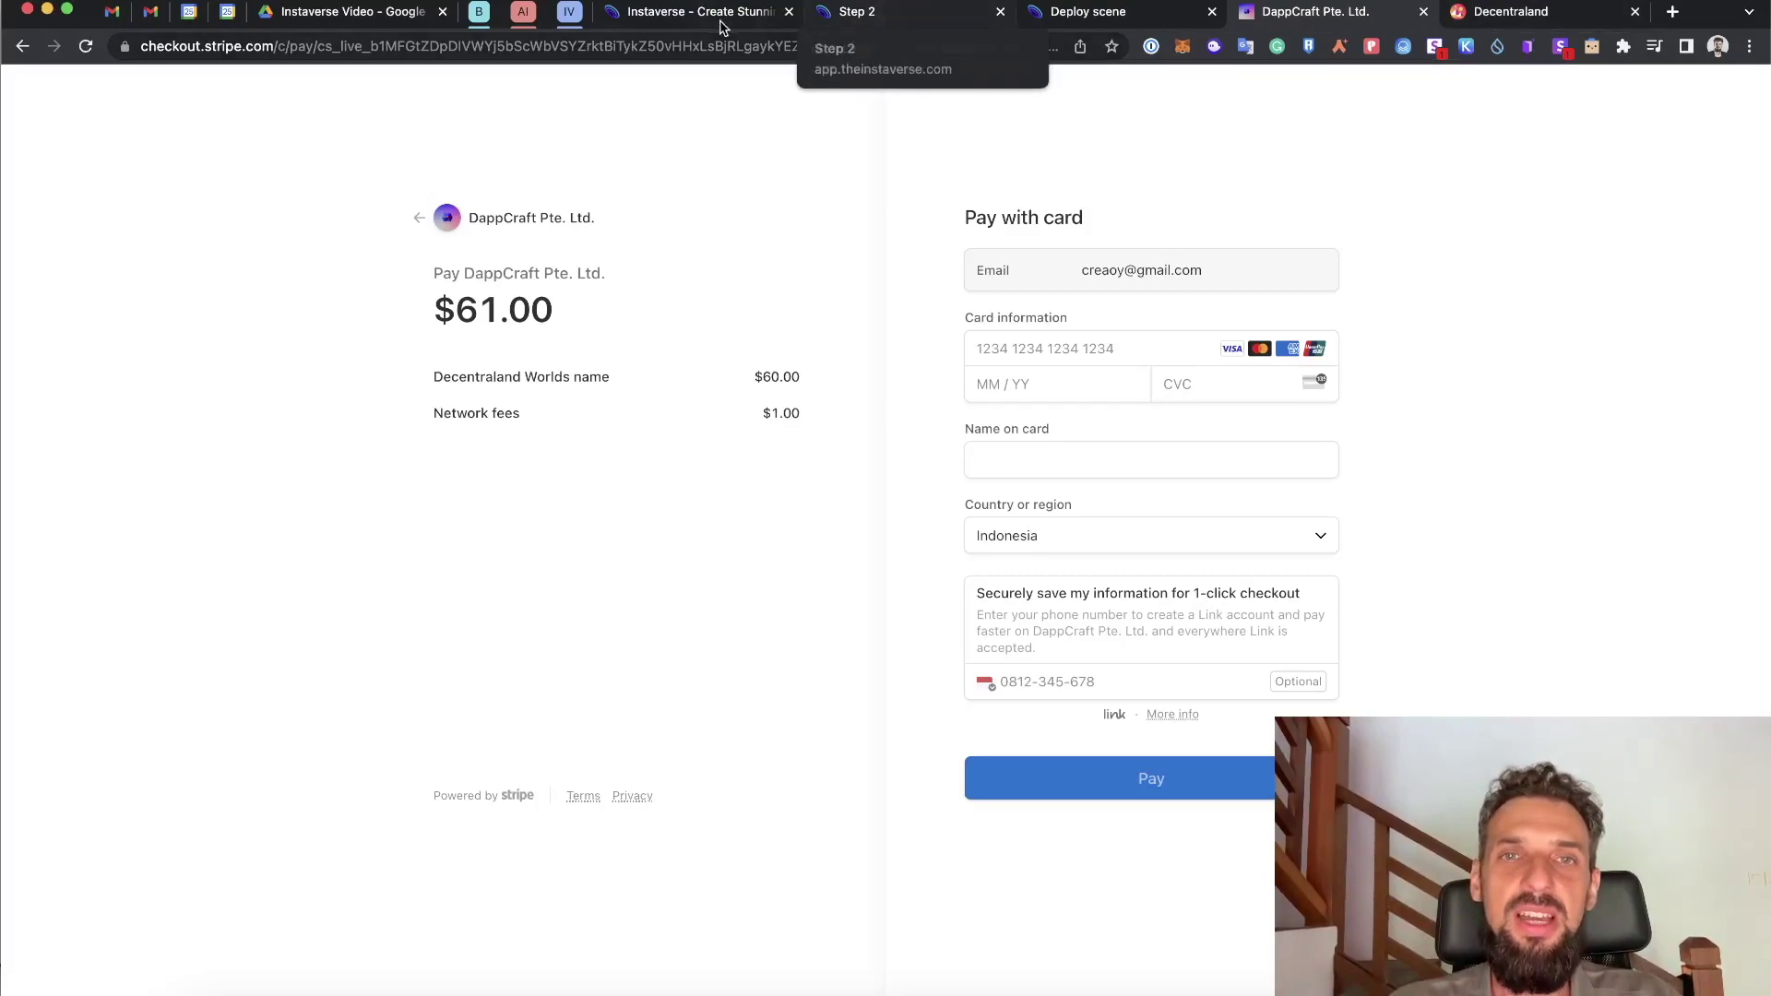
- Switch back to the scene builder and view the wooden-deck villa from another angle in the live 3D preview
left_click(872, 14)
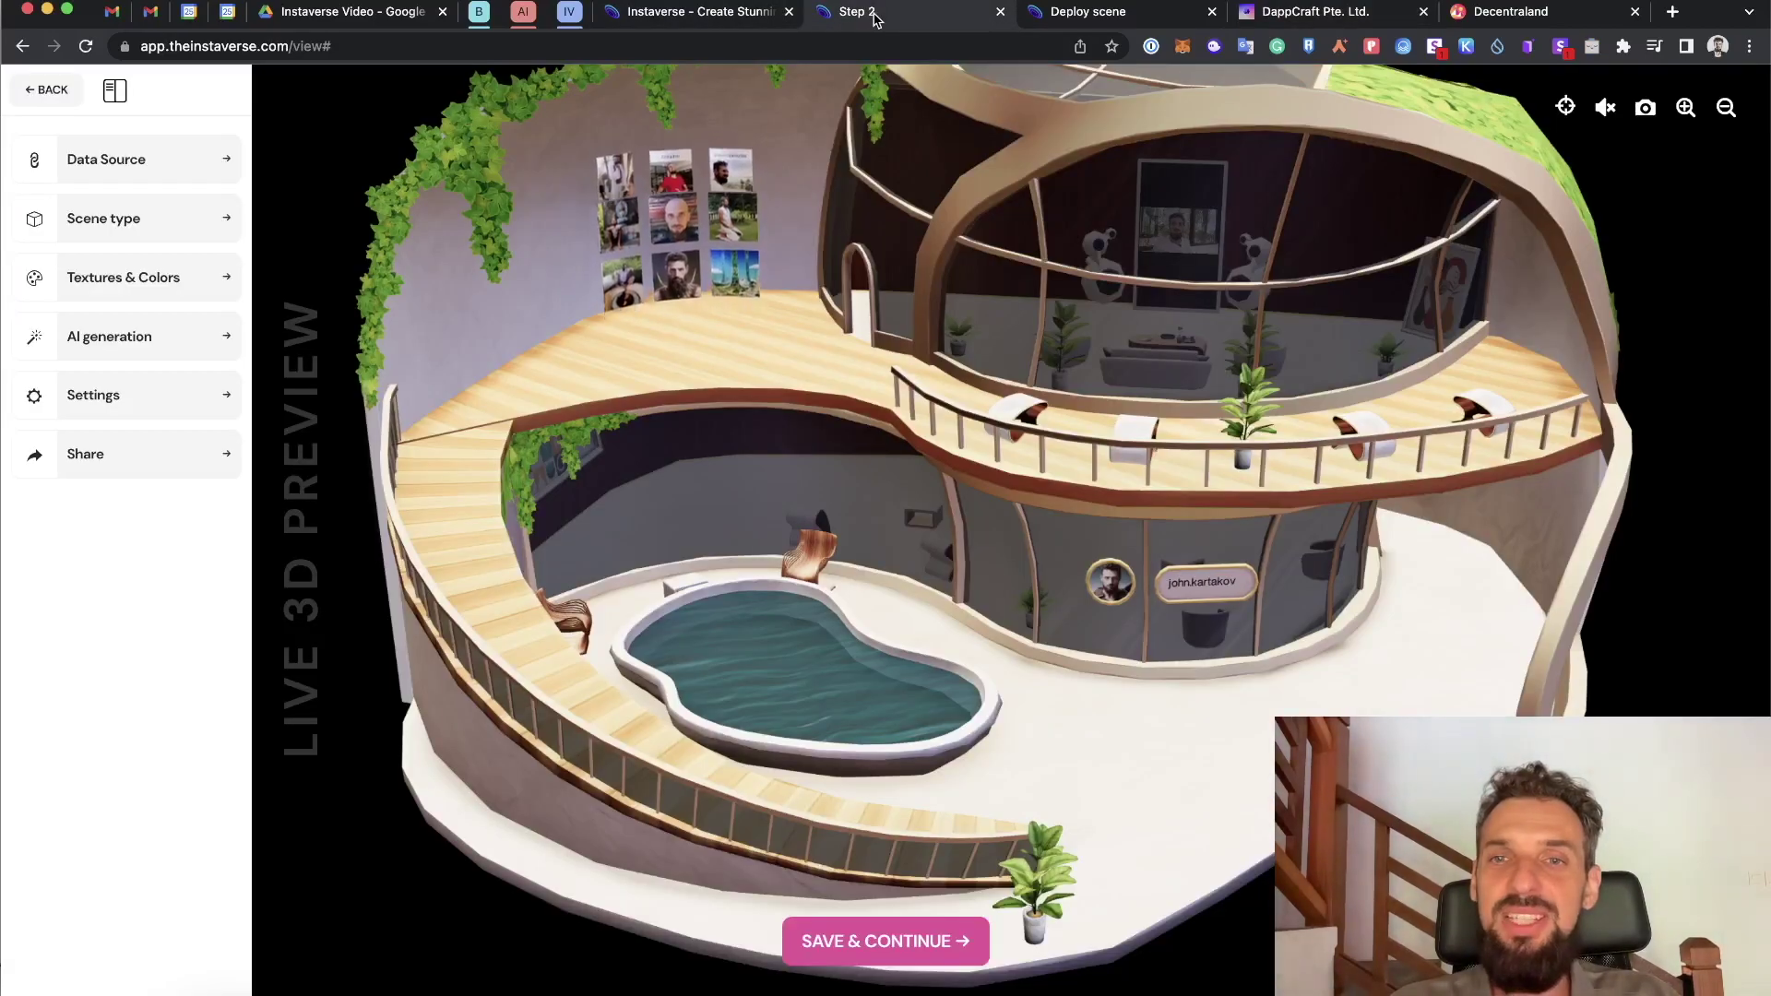
left_click_drag(1051, 318, 1011, 332)
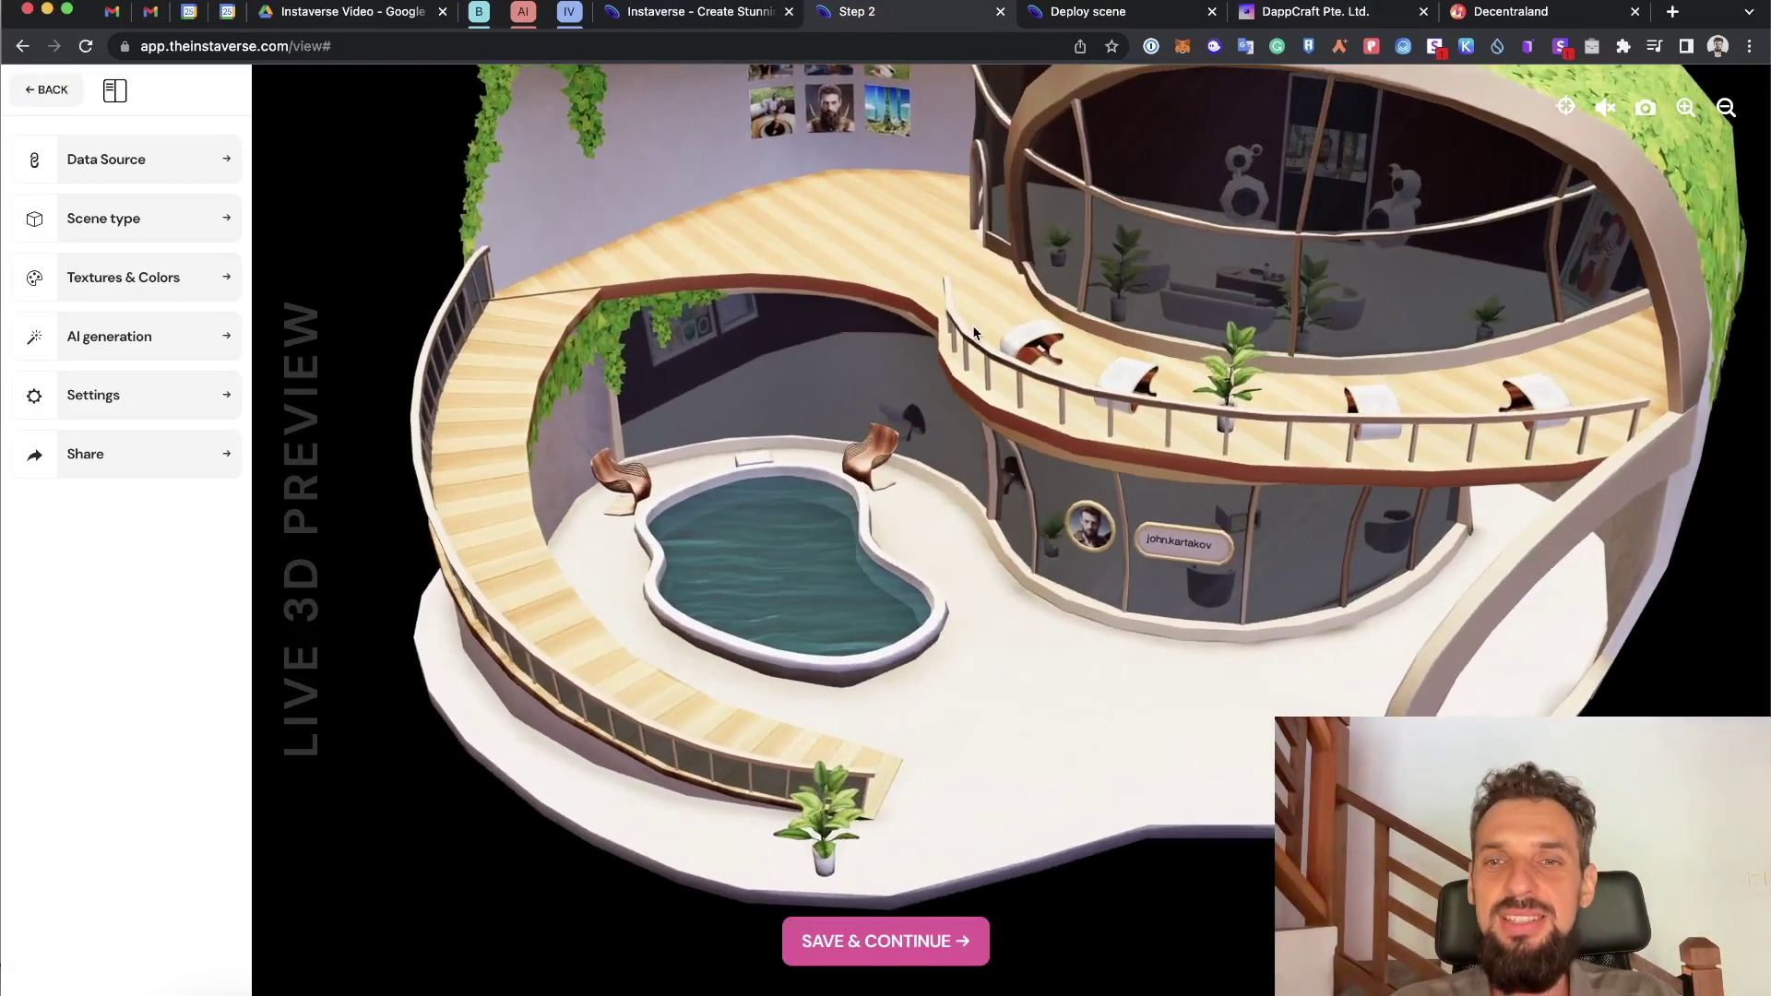